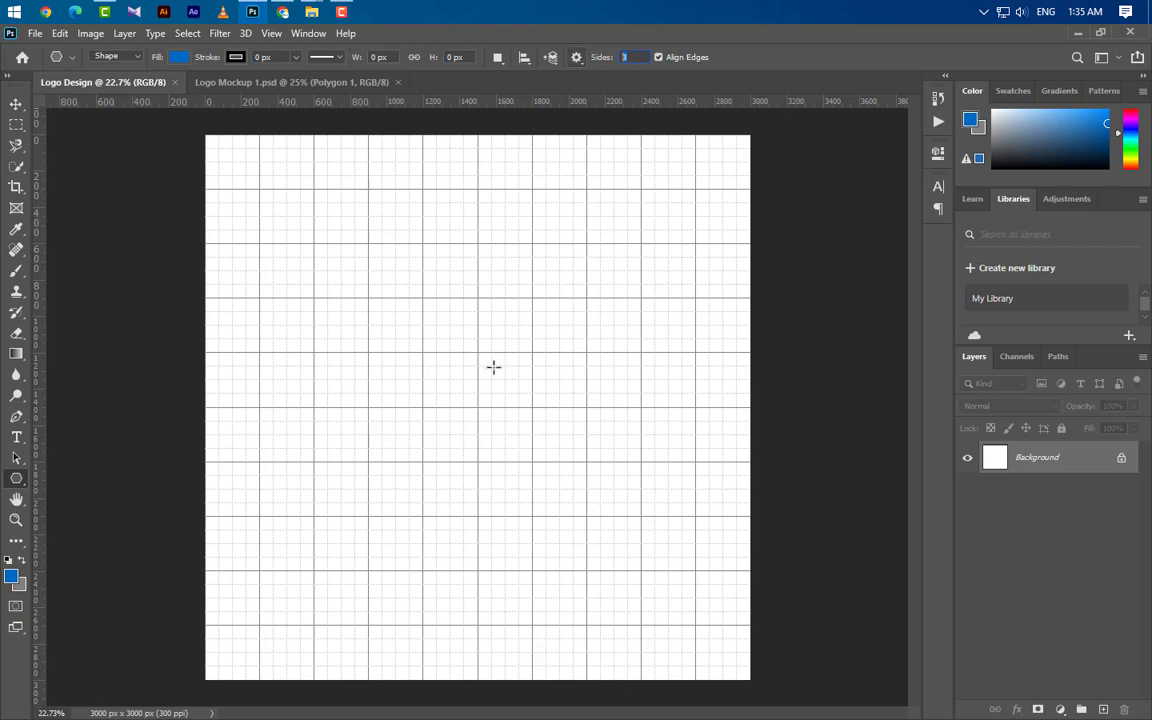
- Draw a blue three-sided polygon about 1169 by 1012 px mid-canvas and flip it vertically
left_click_drag(493, 367, 507, 485)
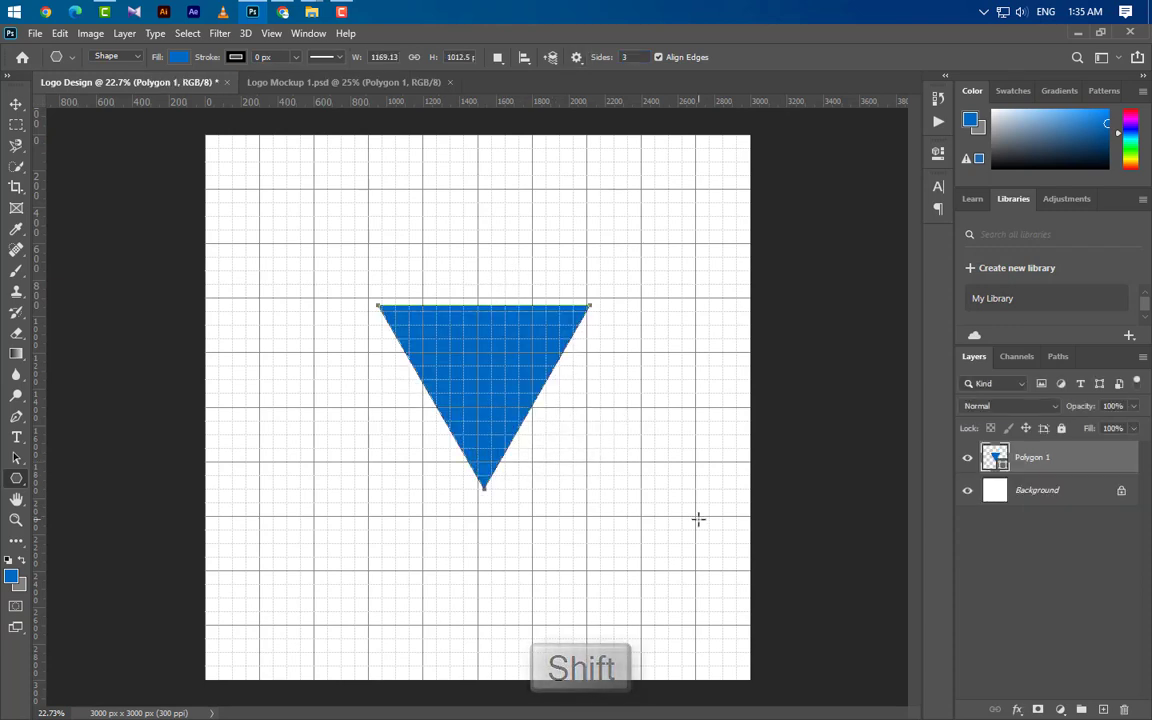
key("ctrl+t")
right_click(495, 403)
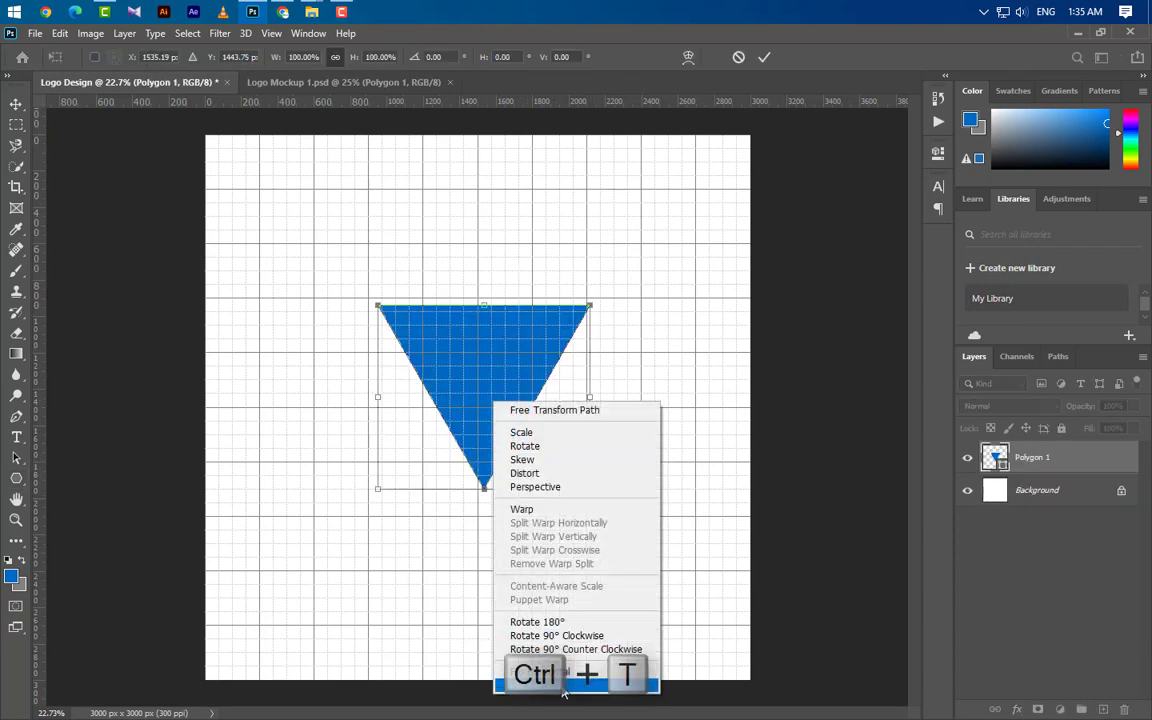
left_click(563, 688)
- Enlarge the triangle to about 174%, centred horizontally at 1500 px, and narrow its base slightly with a Perspective transform
left_click_drag(506, 465, 501, 500)
left_click_drag(478, 346, 502, 211)
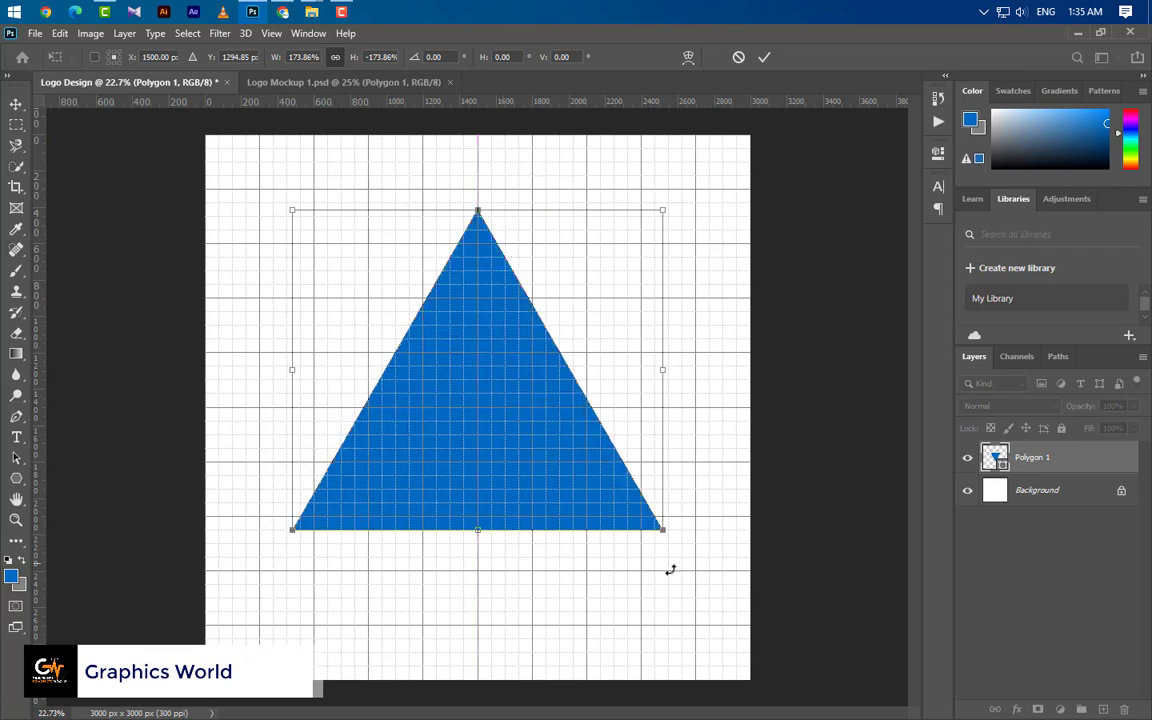
right_click(555, 483)
left_click(620, 270)
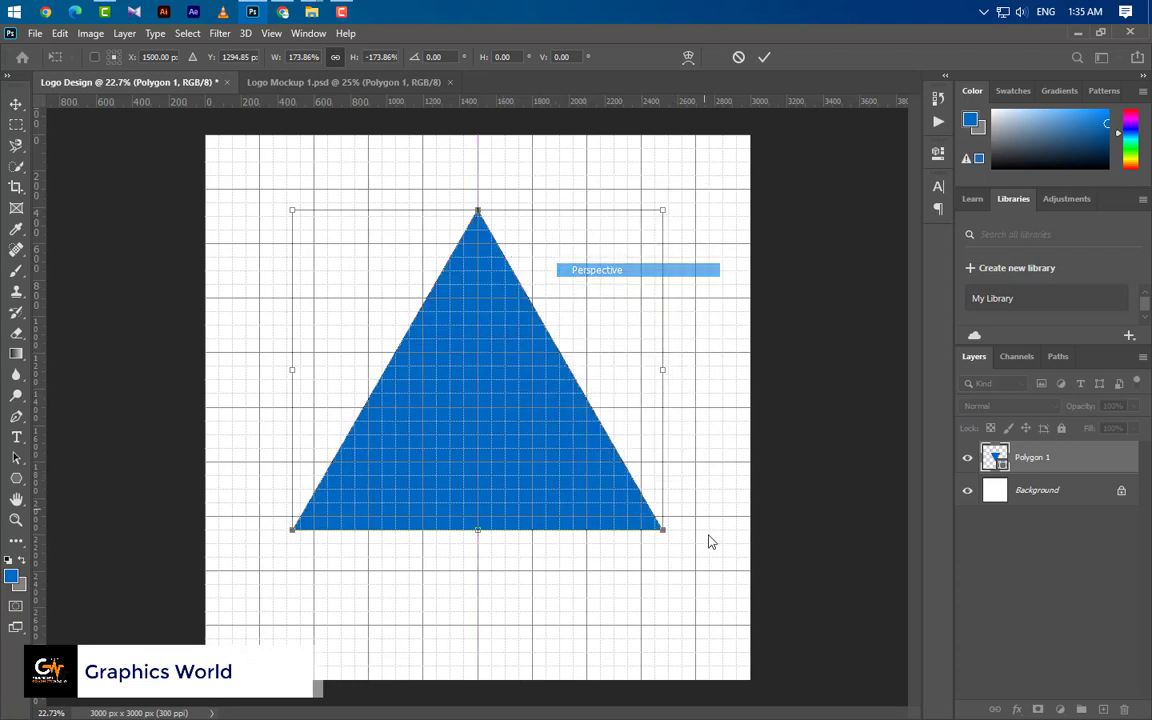
left_click_drag(662, 532, 645, 530)
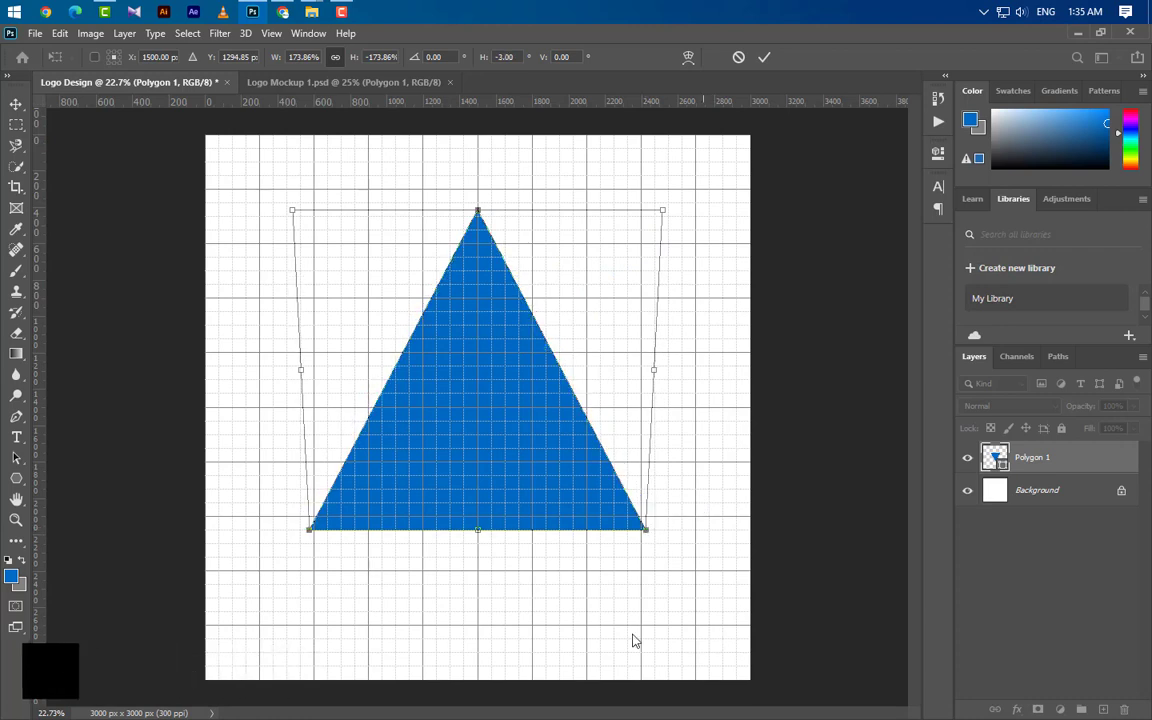
left_click(765, 59)
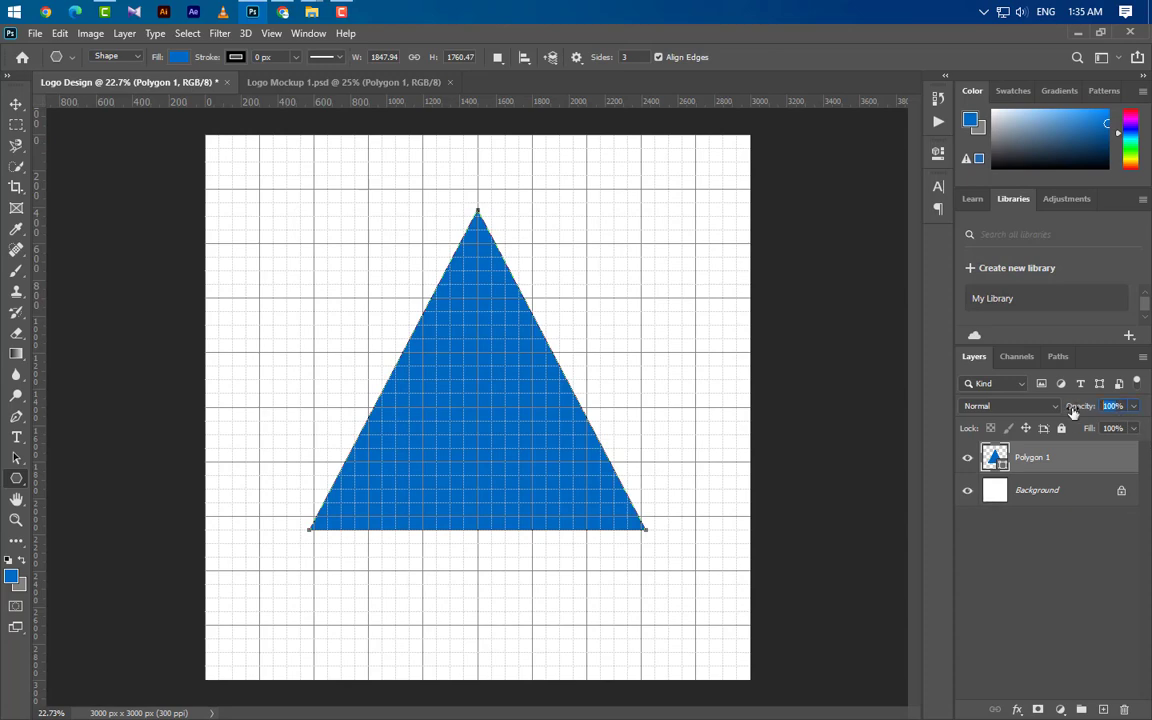
- Set the triangle layer's opacity to 50% and draw a circle about 222 px across on a new layer near its lower-left corner
type("50")
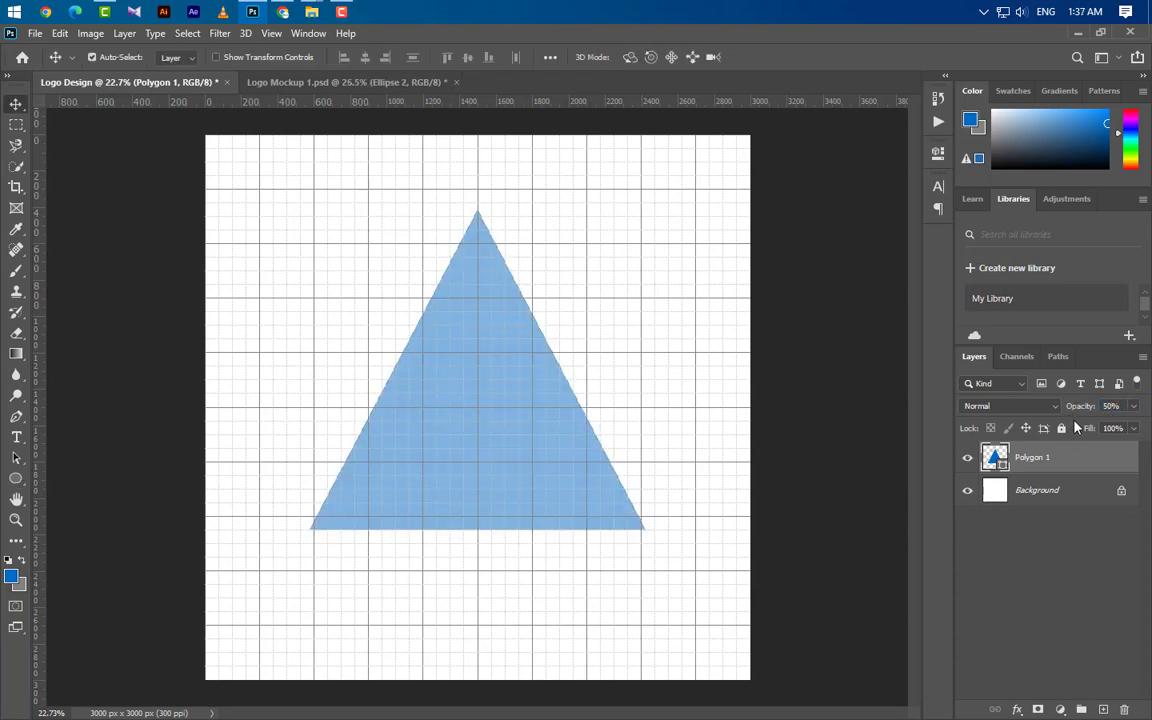
scroll(411, 532, "up", 5)
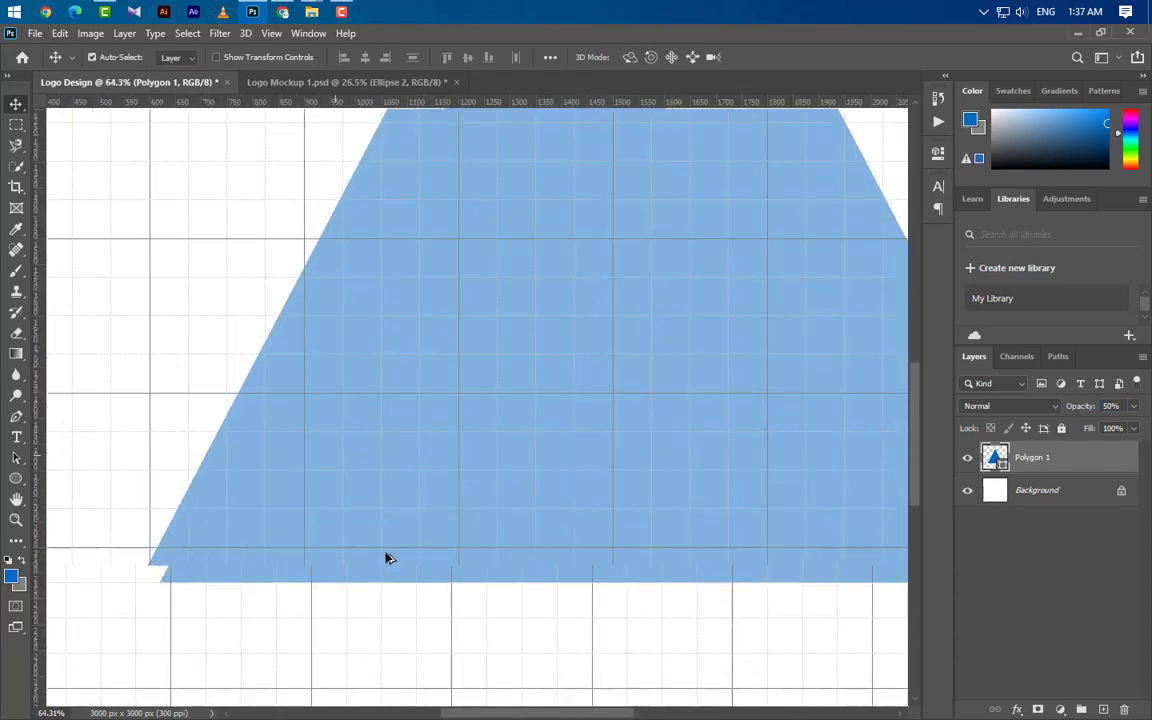
left_click(16, 482)
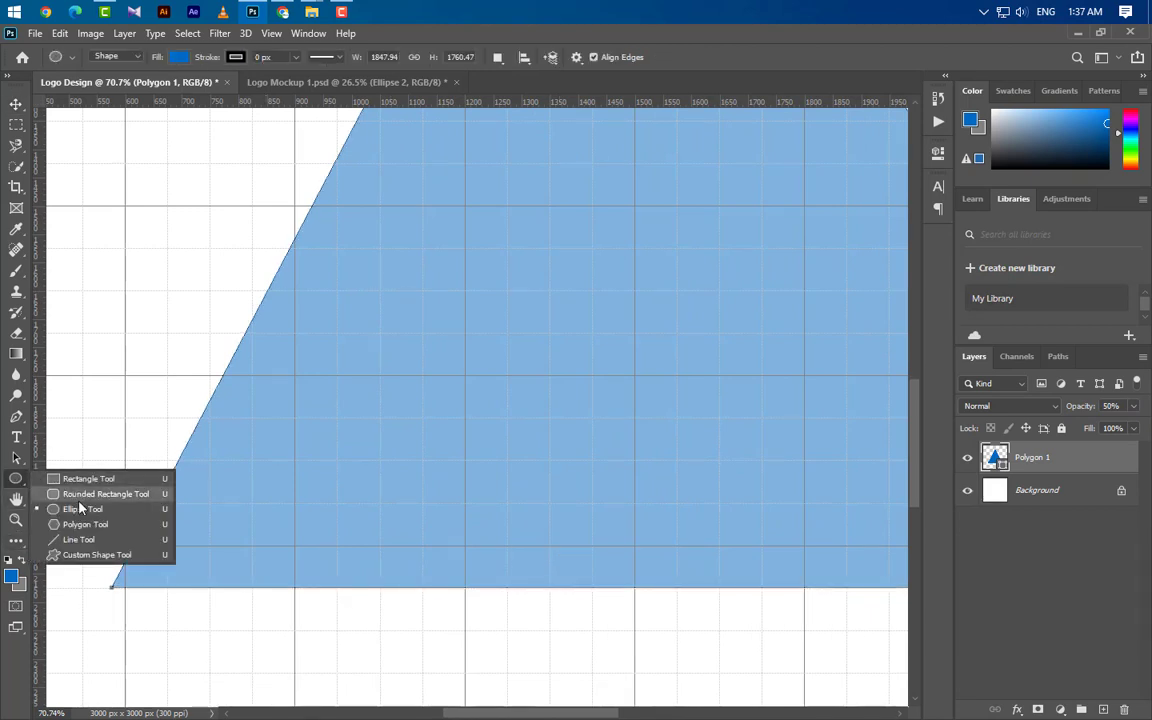
left_click(80, 508)
left_click(1104, 709)
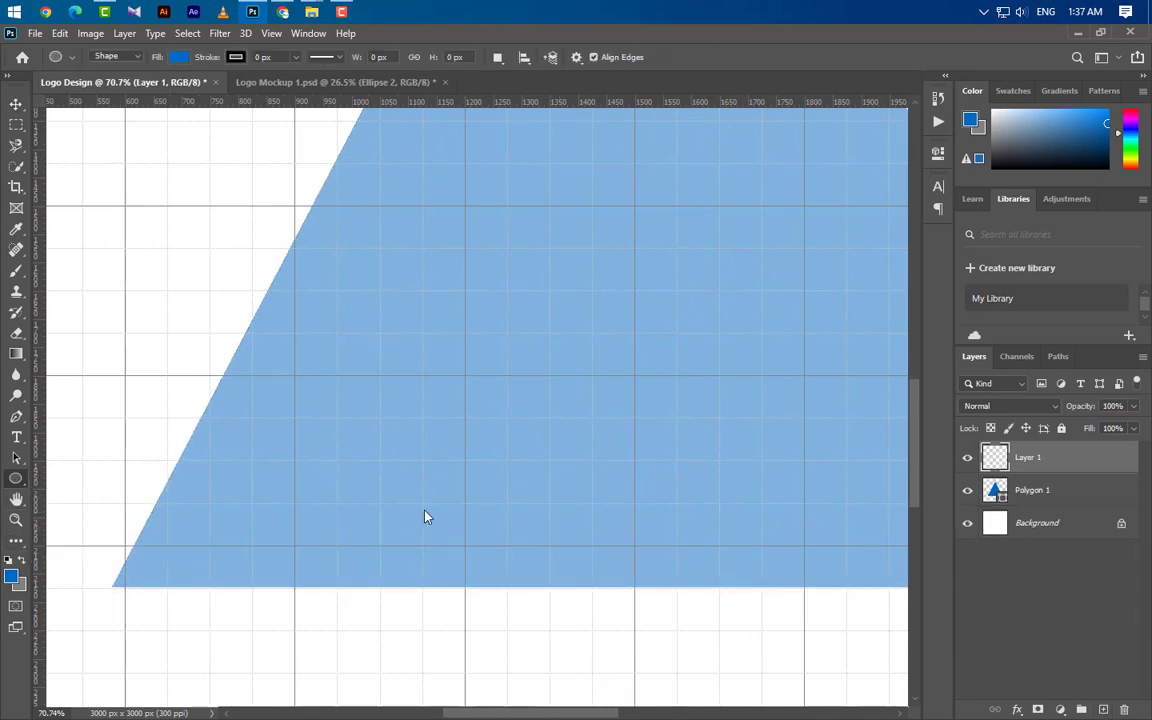
left_click_drag(303, 404, 491, 530)
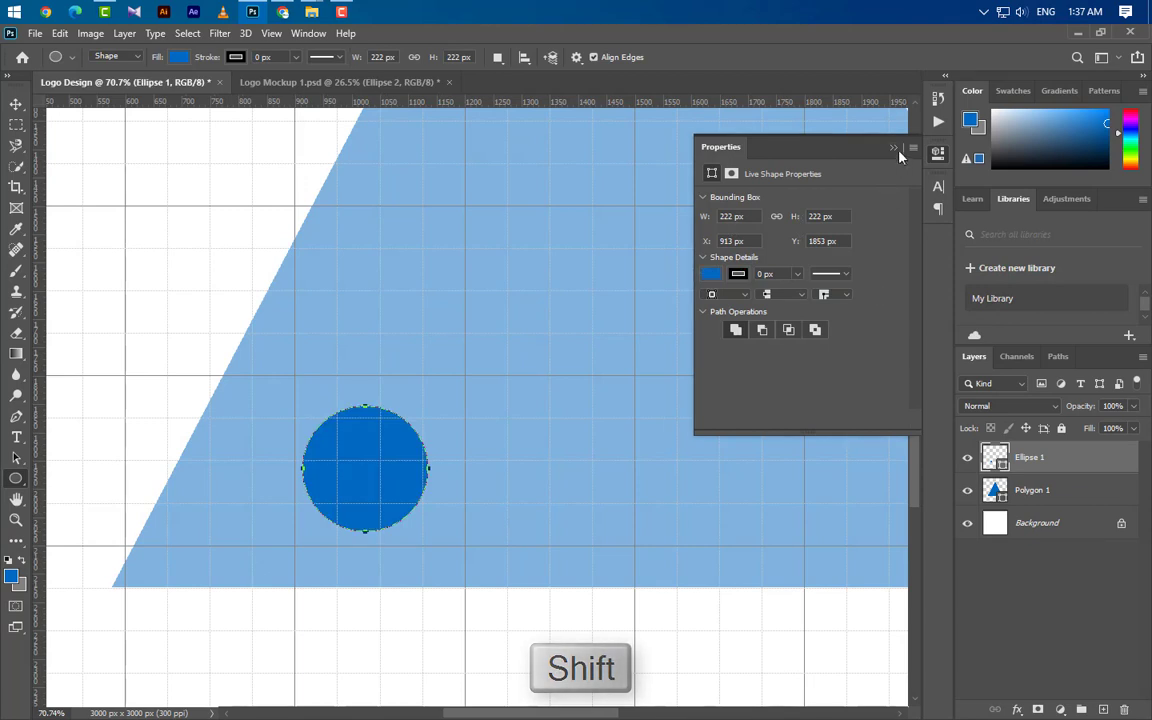
left_click(893, 147)
- Rest the circle on the triangle's base near the left corner and scale it to about 155%
key("ctrl+t")
left_click_drag(335, 507, 303, 519)
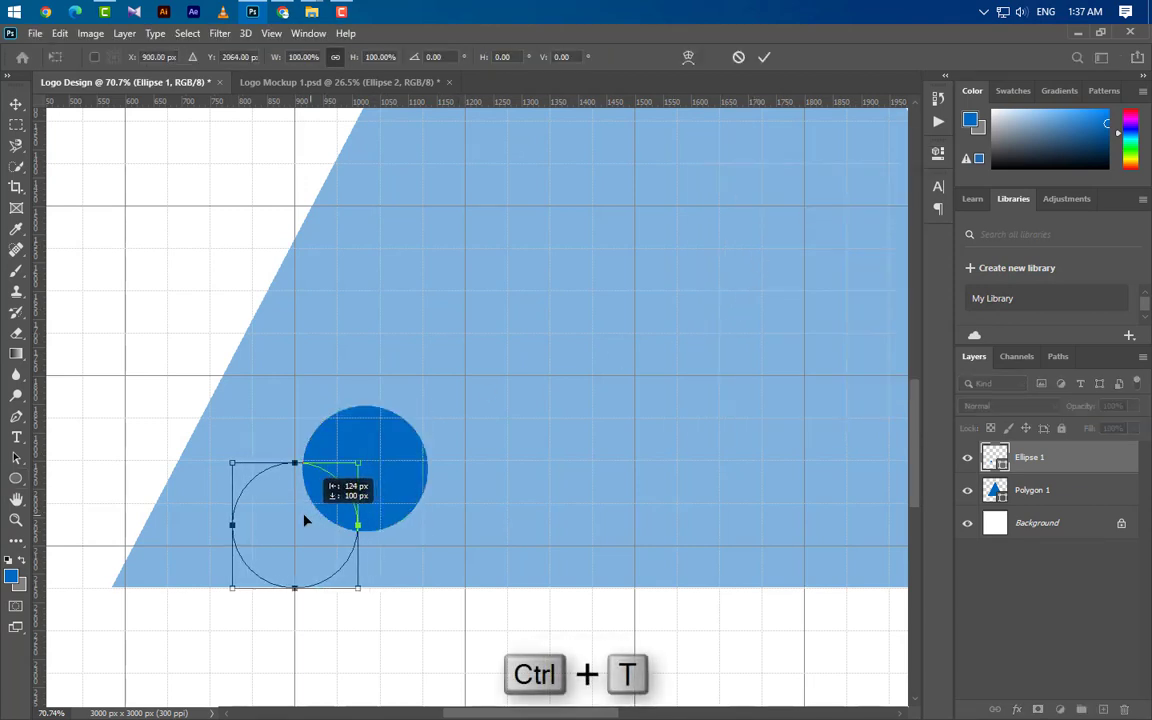
left_click_drag(360, 463, 422, 393)
left_click_drag(351, 513, 322, 513)
- Nudge the circle left to X about 860 px, tangent to the triangle's left edge, and apply the transform
scroll(145, 520, "up", 1)
scroll(145, 520, "up", 1)
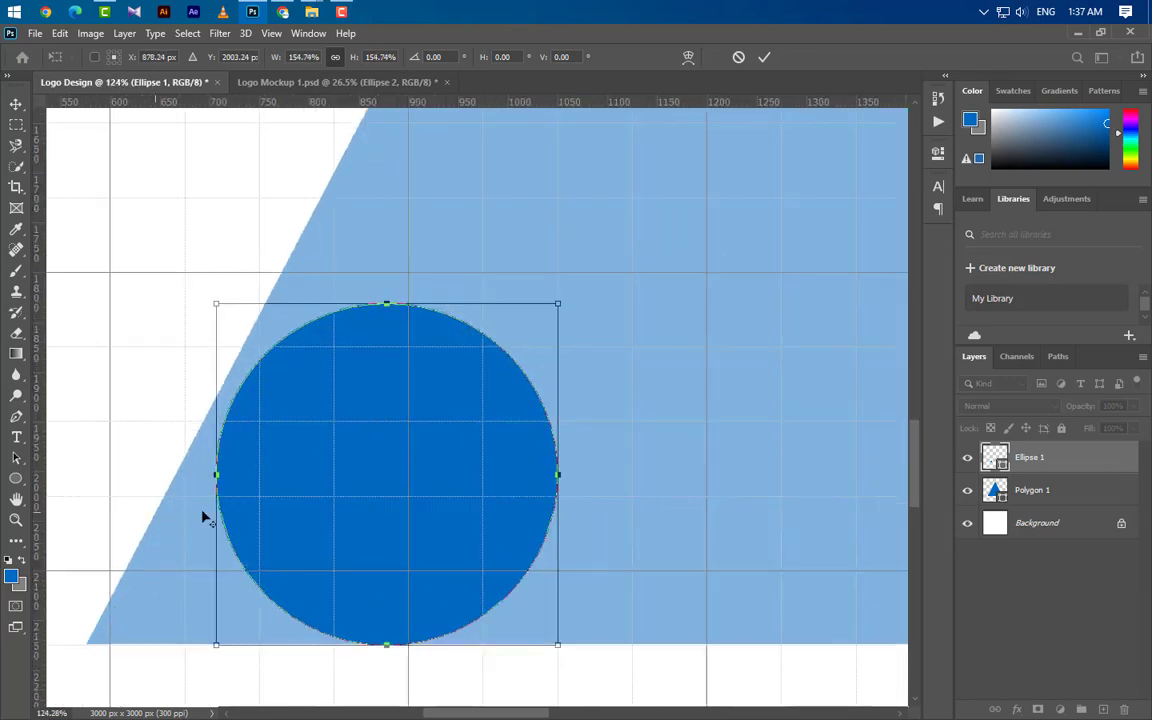
key("Left")
key("Left")
key("Left")
key("Left")
key("Left")
key("Left")
key("Left")
key("Left")
key("Left")
key("Left")
key("Left")
key("Left")
key("Left")
key("Left")
key("Left")
key("Left")
key("Left")
key("Left")
key("Left")
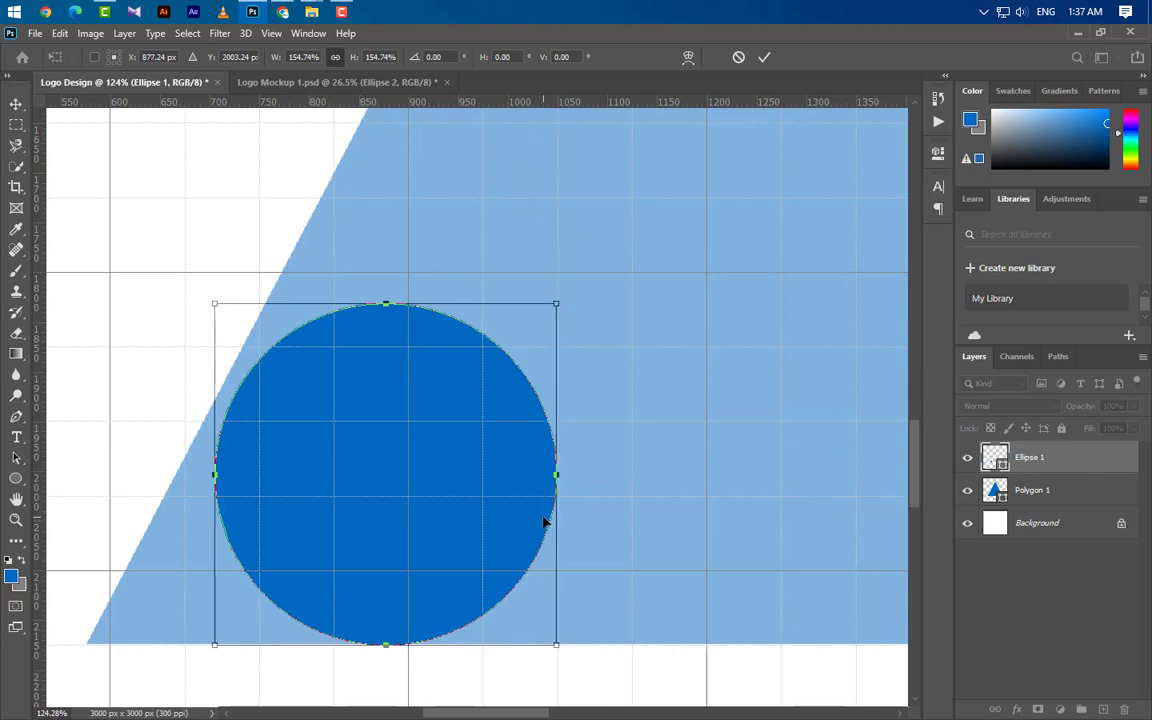
key("Right")
key("Right")
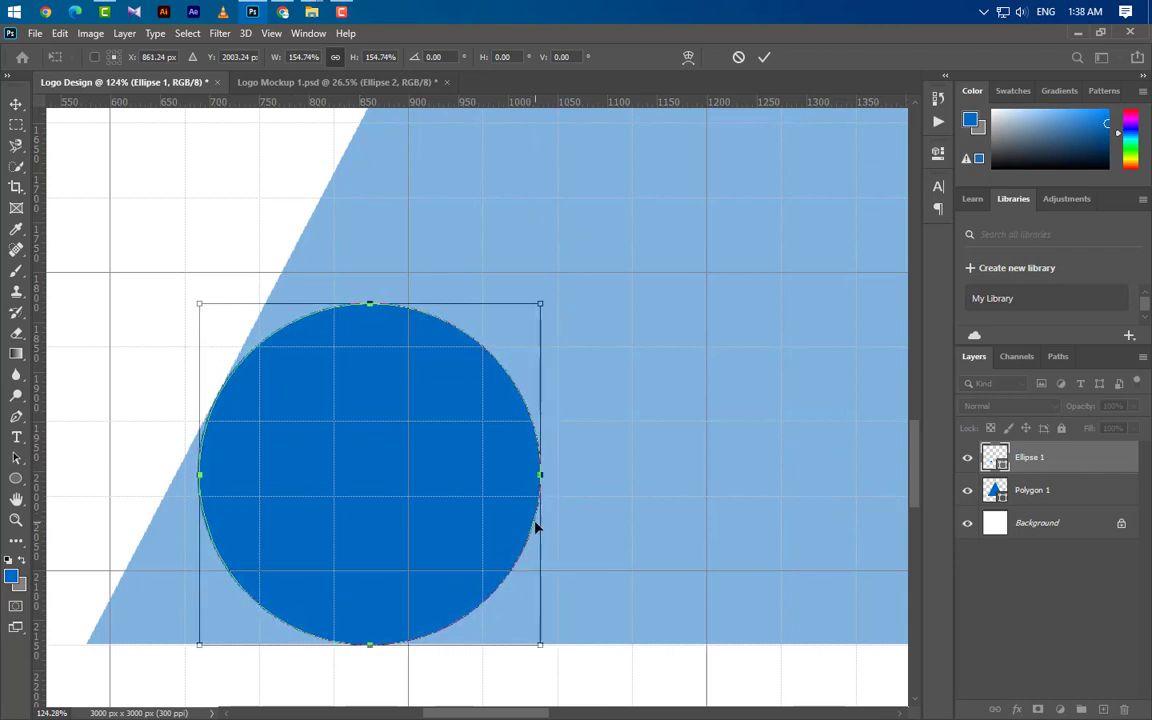
key("Left")
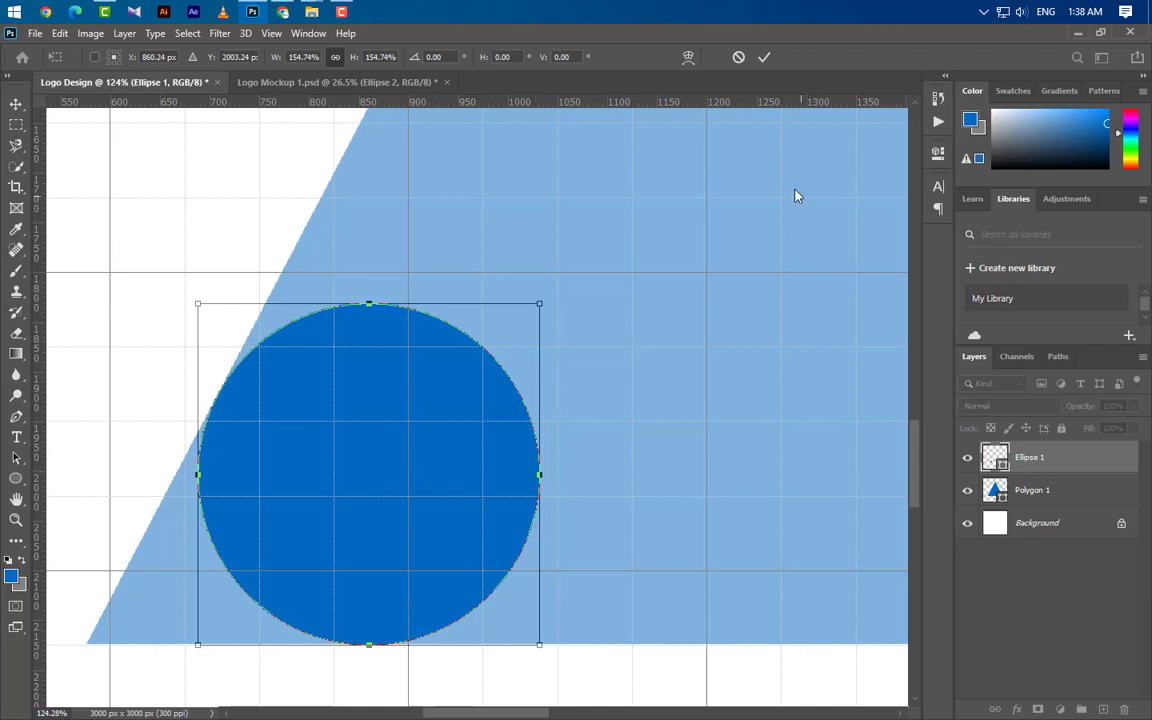
left_click(764, 58)
- Duplicate the circle horizontally into the triangle's lower-right corner
scroll(175, 455, "down", 5)
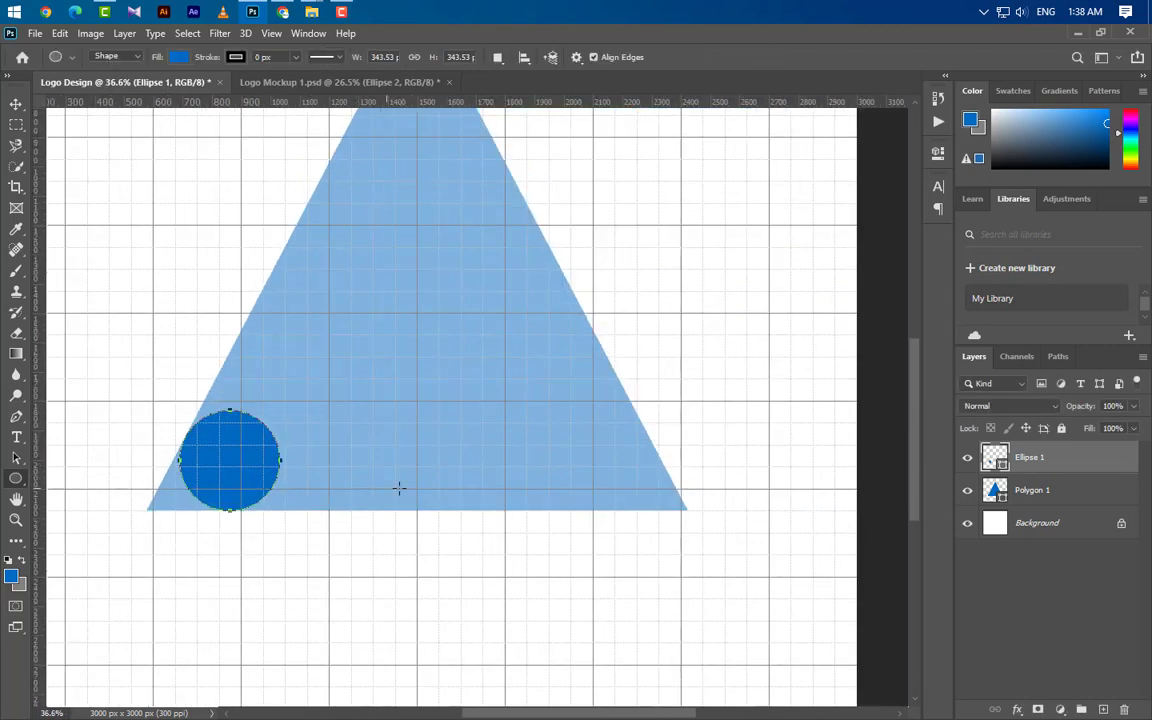
left_click(16, 103)
left_click_drag(247, 469, 617, 476)
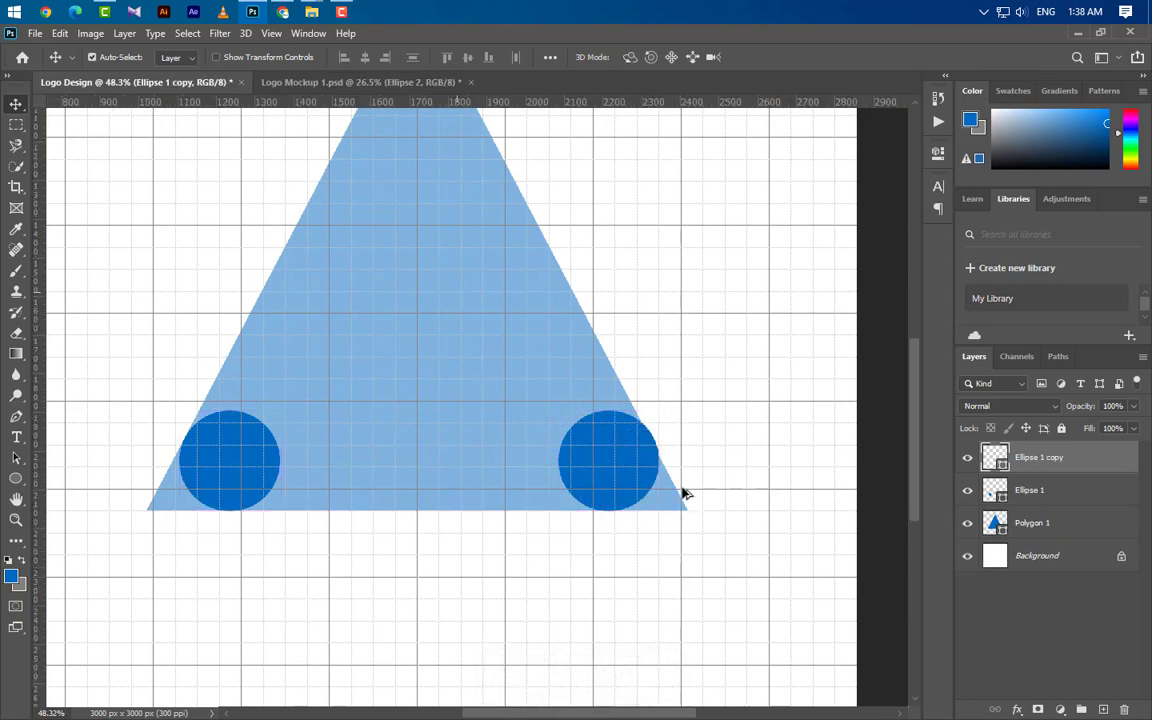
- Nudge the duplicated circle left until it is tangent to the triangle's right edge
scroll(684, 491, "up", 4)
scroll(662, 498, "up", 2)
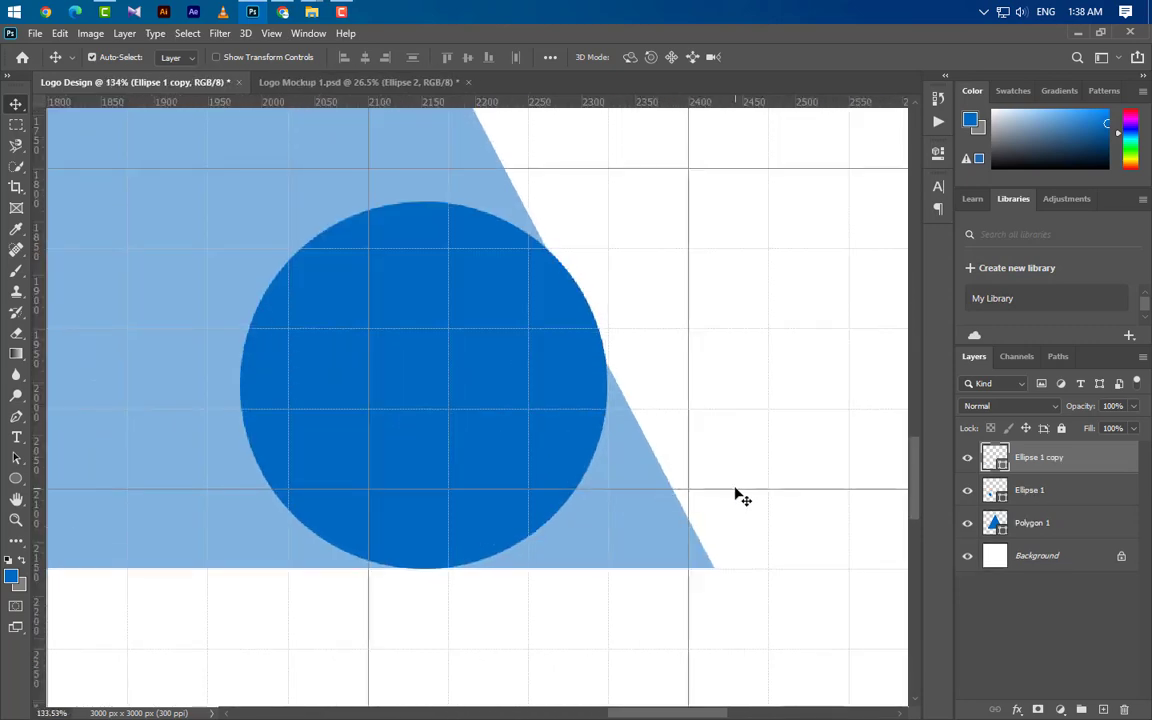
left_click_drag(736, 495, 732, 495)
key("Left")
key("Left")
key("Left")
key("Left")
key("Left")
key("Left")
key("Left")
key("Left")
key("Left")
key("Left")
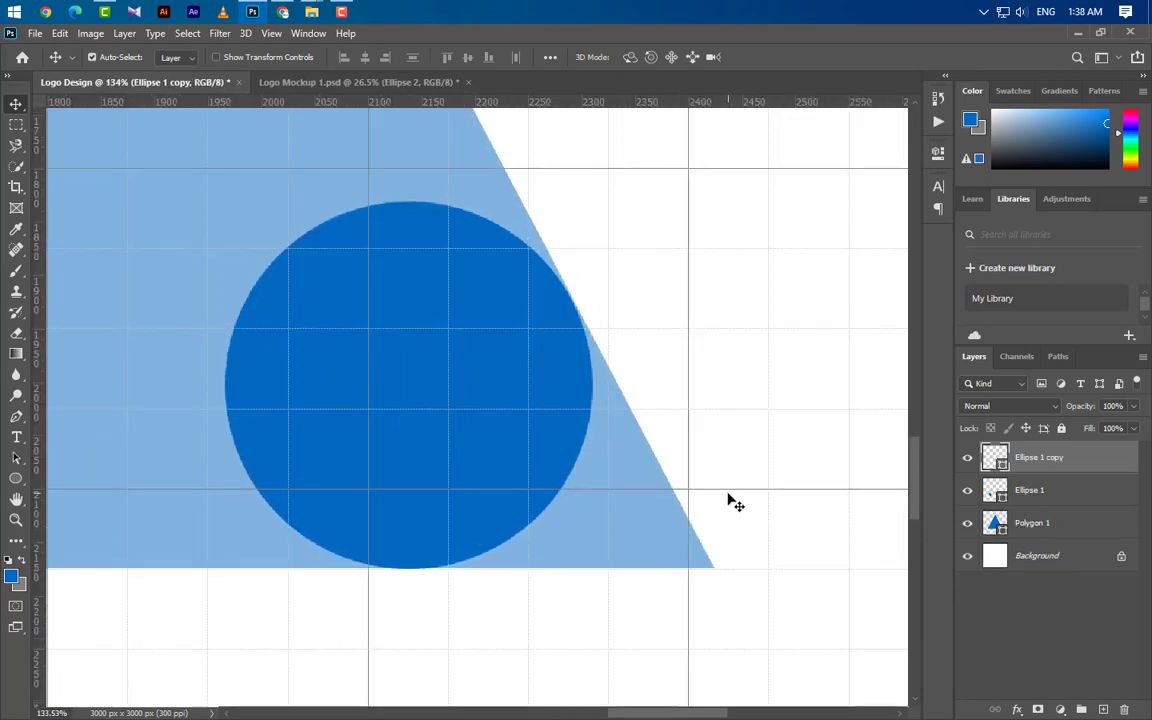
key("Right")
key("Right")
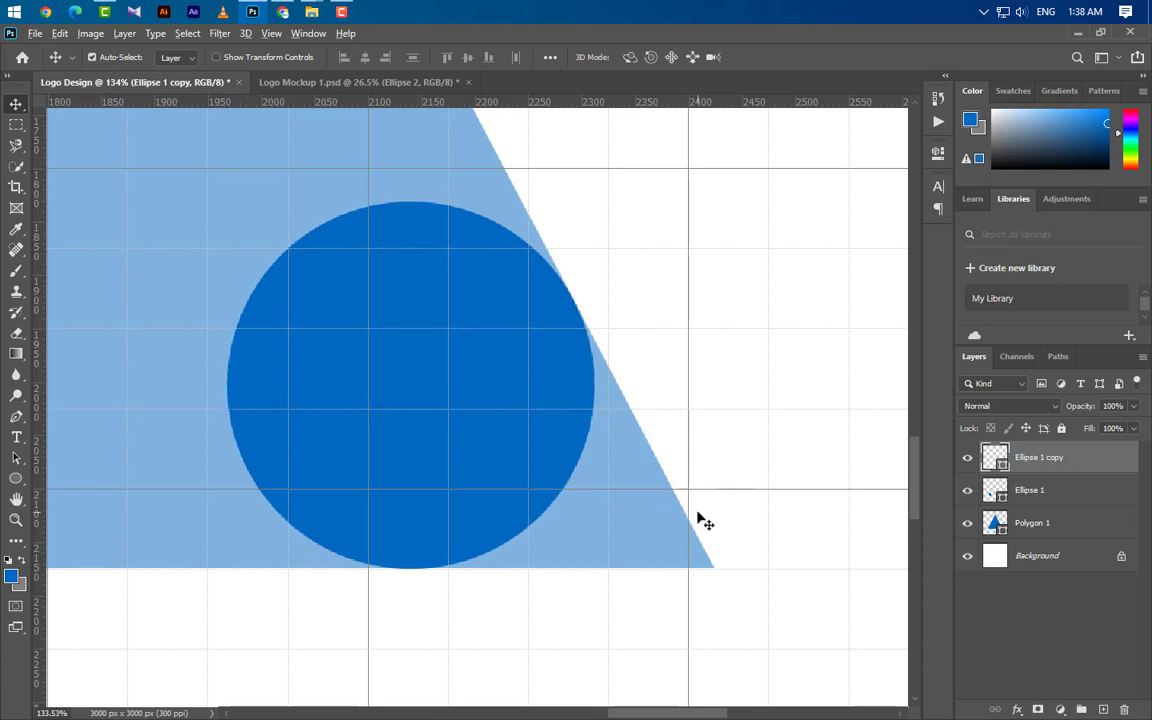
- Duplicate the lower-right circle up to the triangle's apex and centre it on the 1500 px vertical axis
scroll(573, 584, "down", 8)
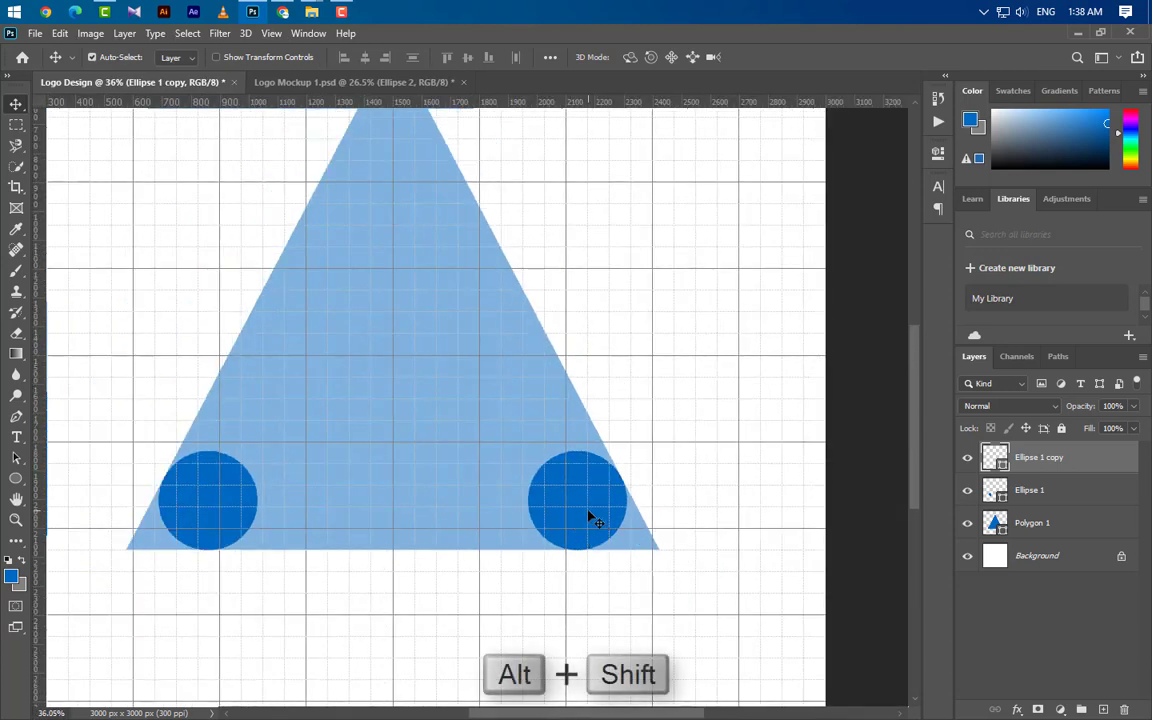
left_click_drag(590, 518, 408, 188)
scroll(390, 402, "up", 1)
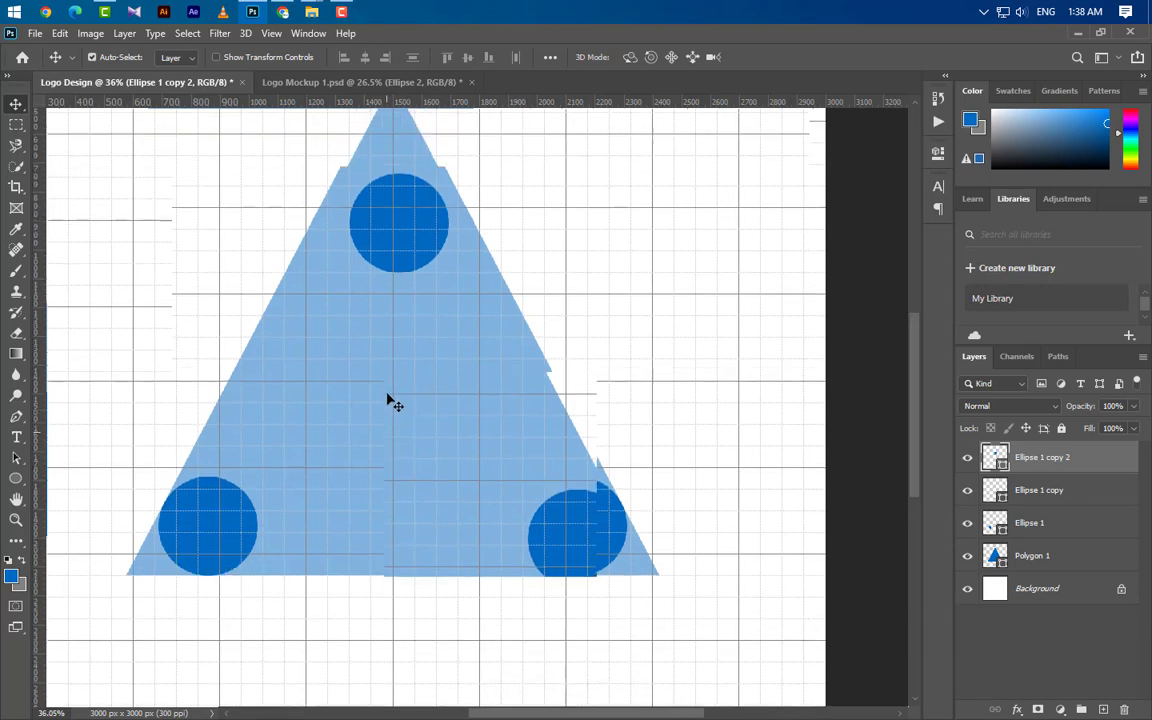
scroll(390, 402, "up", 2)
scroll(399, 175, "up", 4)
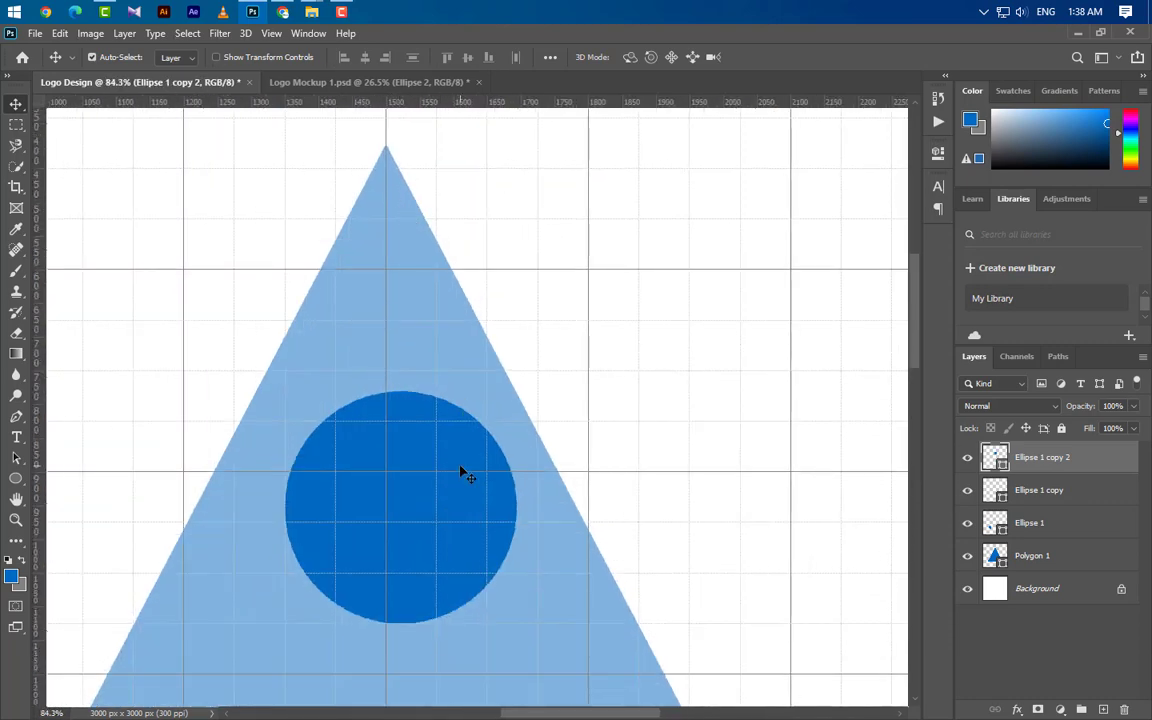
left_click_drag(433, 524, 418, 416)
- Nudge the apex circle upward until it meets both sloping sides of the triangle
scroll(397, 375, "up", 3)
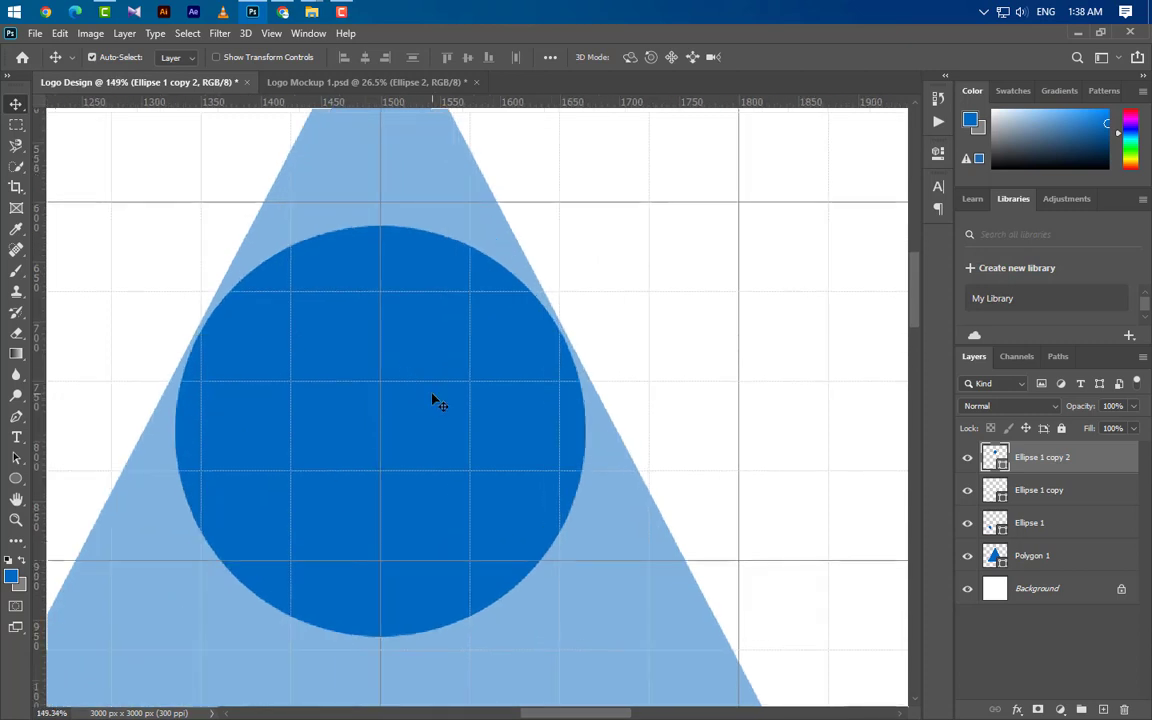
key("Up")
key("Up")
key("Up")
key("Up")
key("Up")
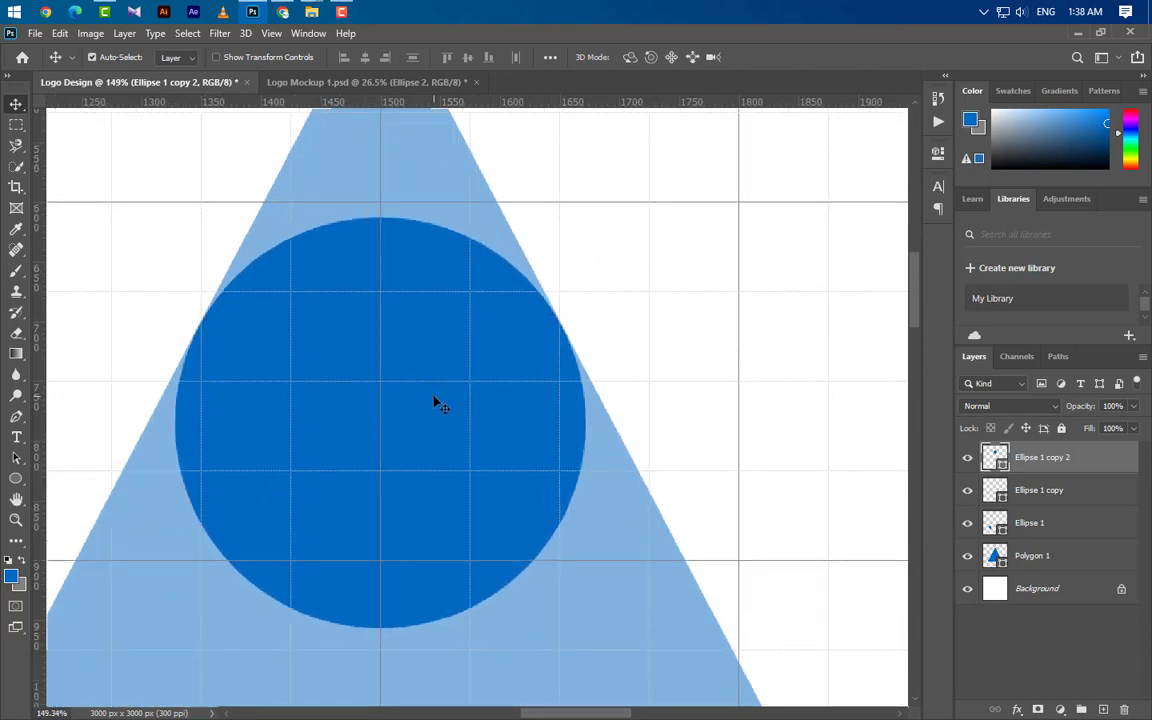
- Scale the apex circle to about 95% and nudge it up to fit between the triangle's sloping sides
key("ctrl+t")
left_click_drag(378, 630, 377, 609)
key("Up")
key("Up")
key("Up")
key("Up")
key("Up")
key("Up")
key("Up")
key("Up")
key("Up")
key("Up")
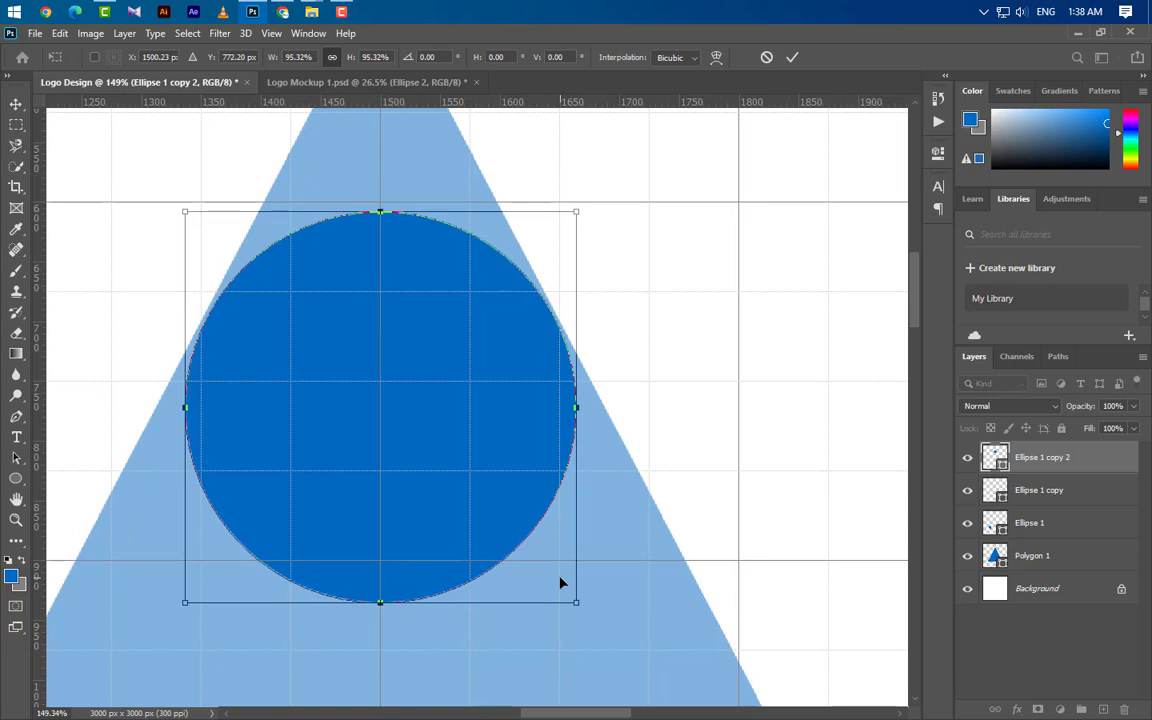
left_click(790, 57)
- Combine the three circle layers into a single smart object
scroll(360, 165, "down", 4)
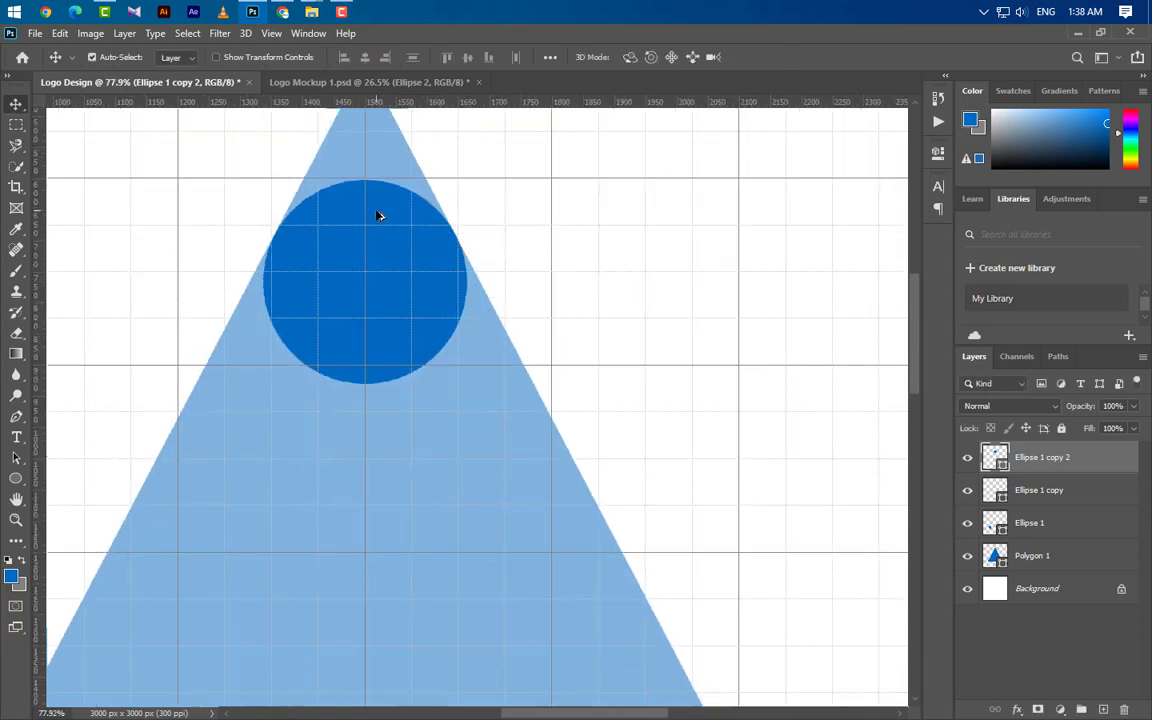
scroll(377, 212, "down", 4)
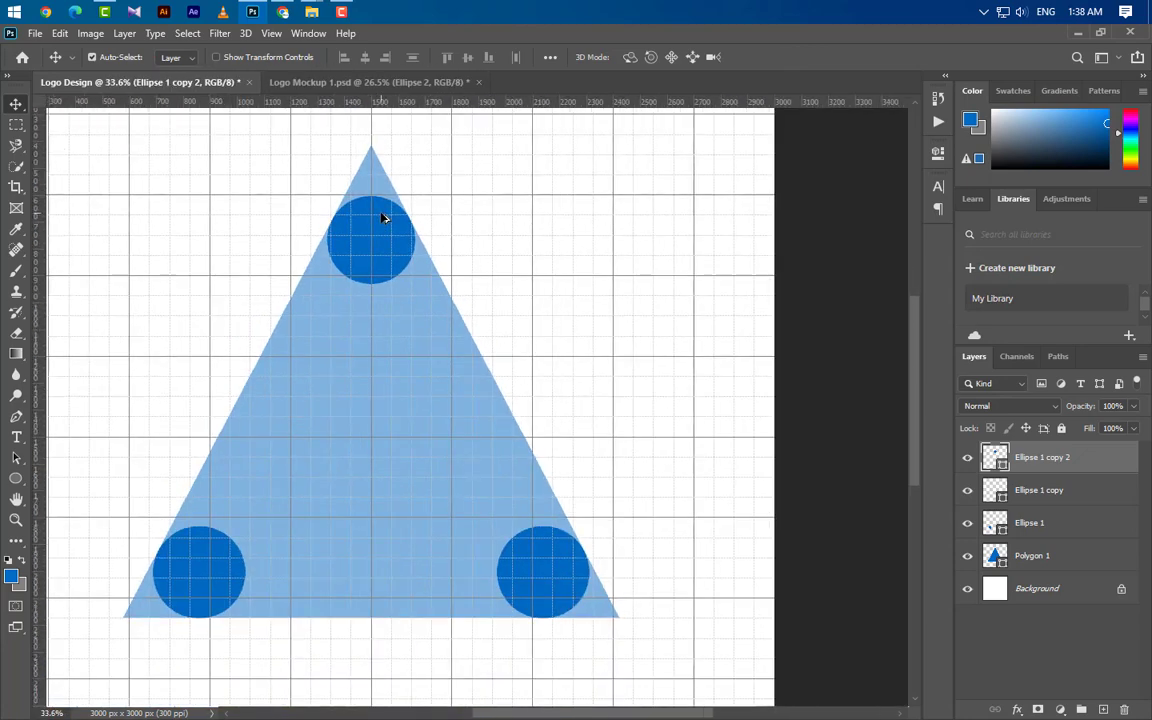
left_click(1054, 494, "ctrl")
left_click(1067, 528, "ctrl")
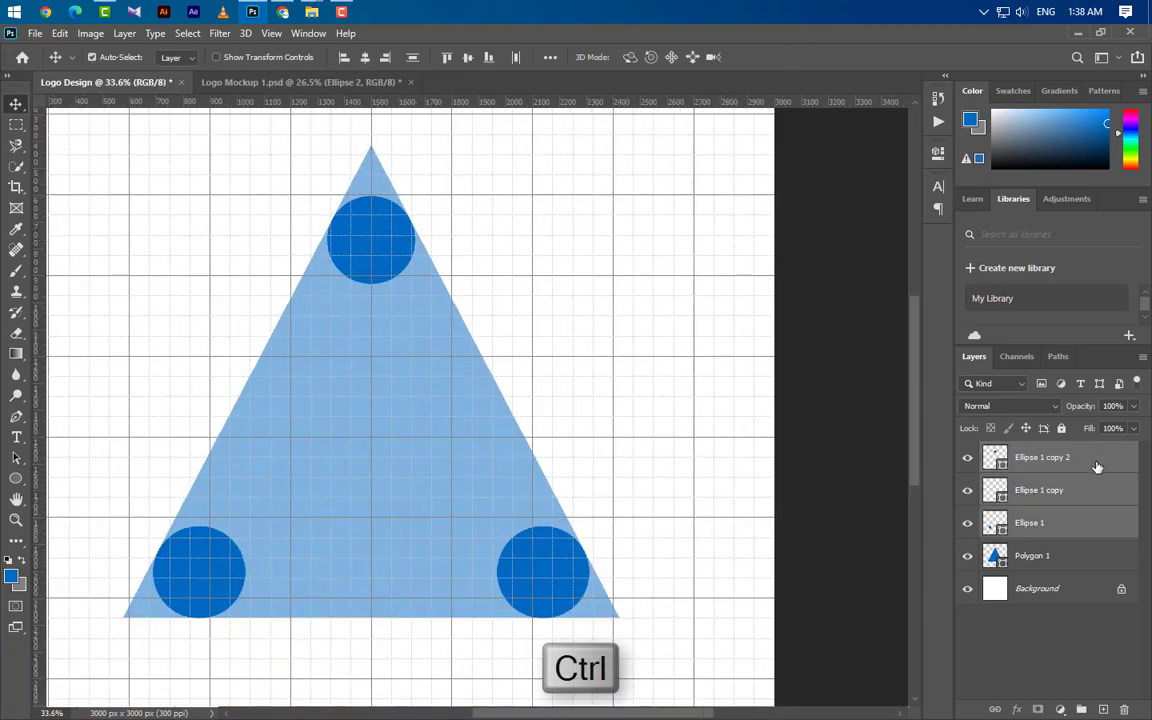
right_click(1097, 467)
left_click(1002, 266)
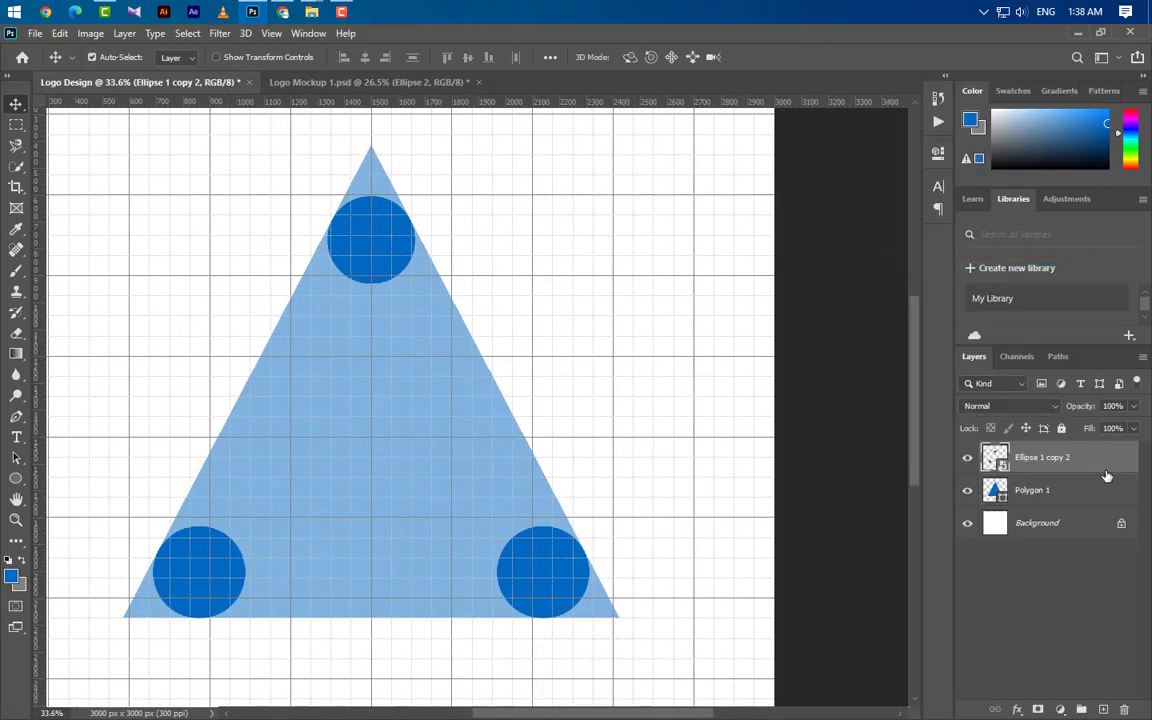
- Load the three circles as a selection and delete the combined circle layer
key("ctrl")
left_click_drag(1136, 461, 1124, 709)
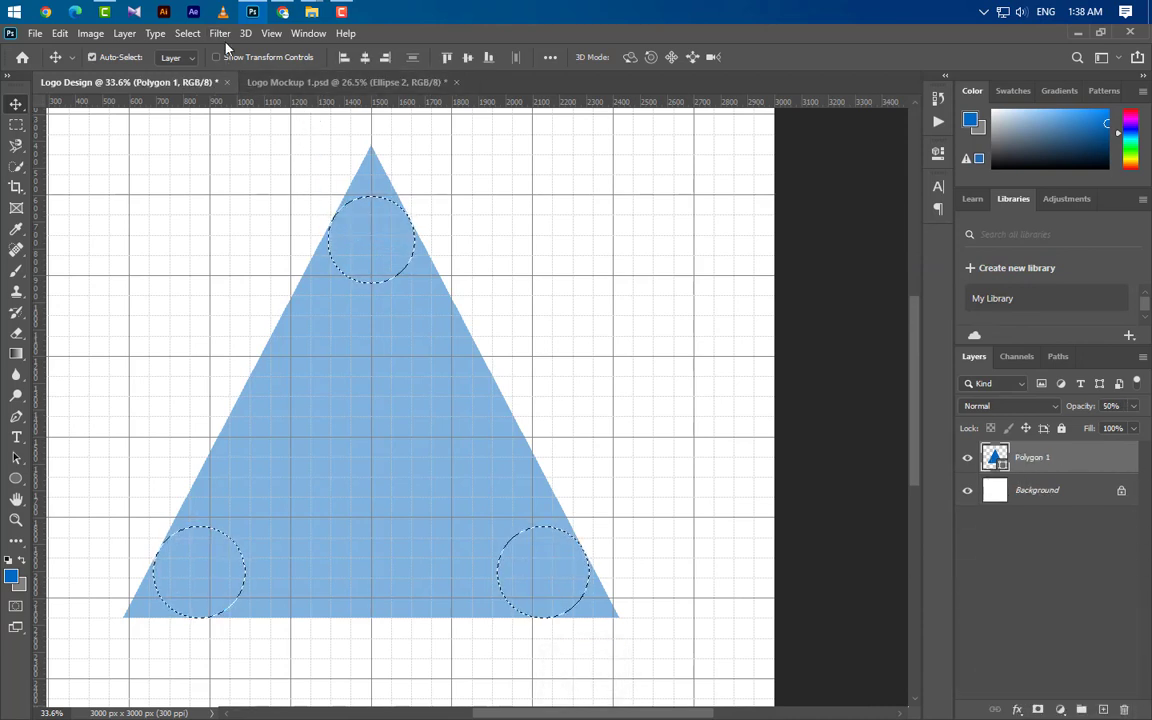
- Invert the circle selection and restore the triangle layer to 100% opacity, with the Eraser tool active
left_click(190, 33)
left_click(189, 94)
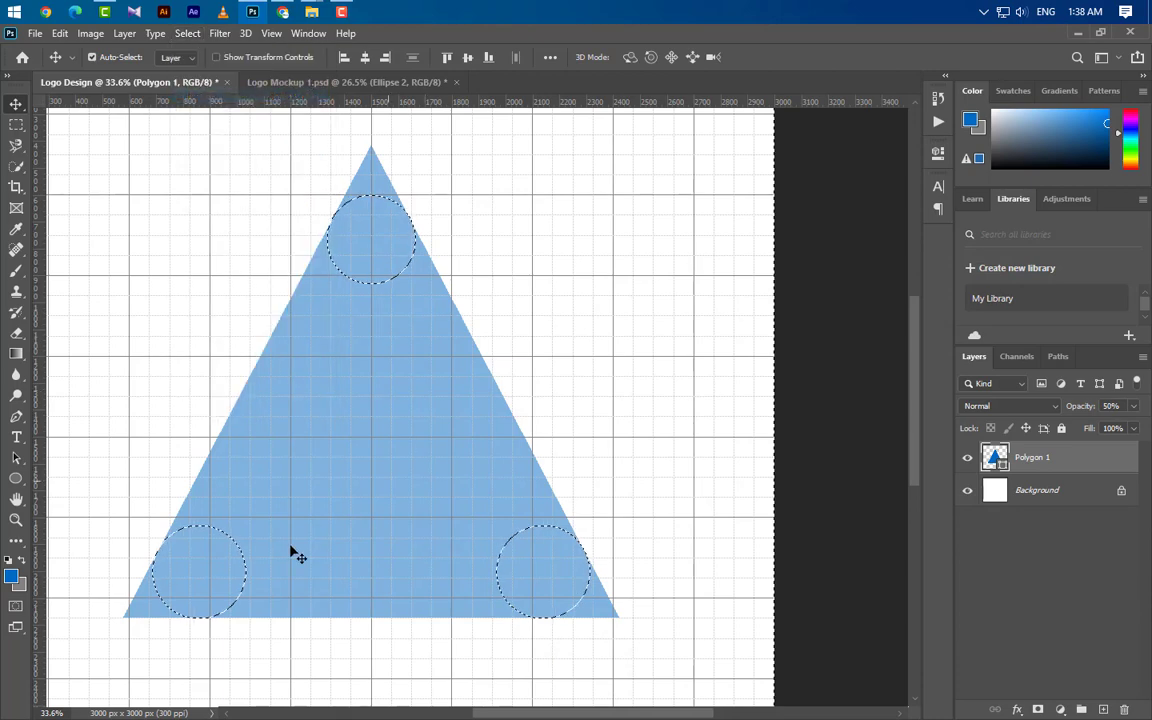
left_click(16, 333)
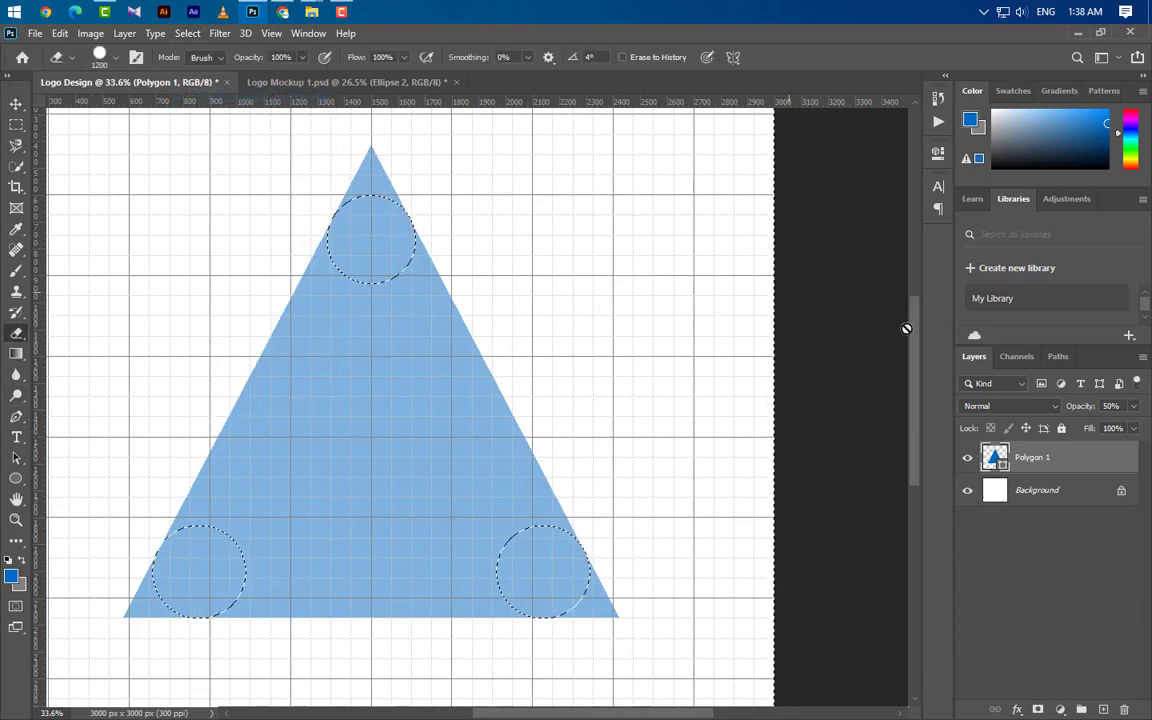
left_click_drag(1103, 428, 1140, 428)
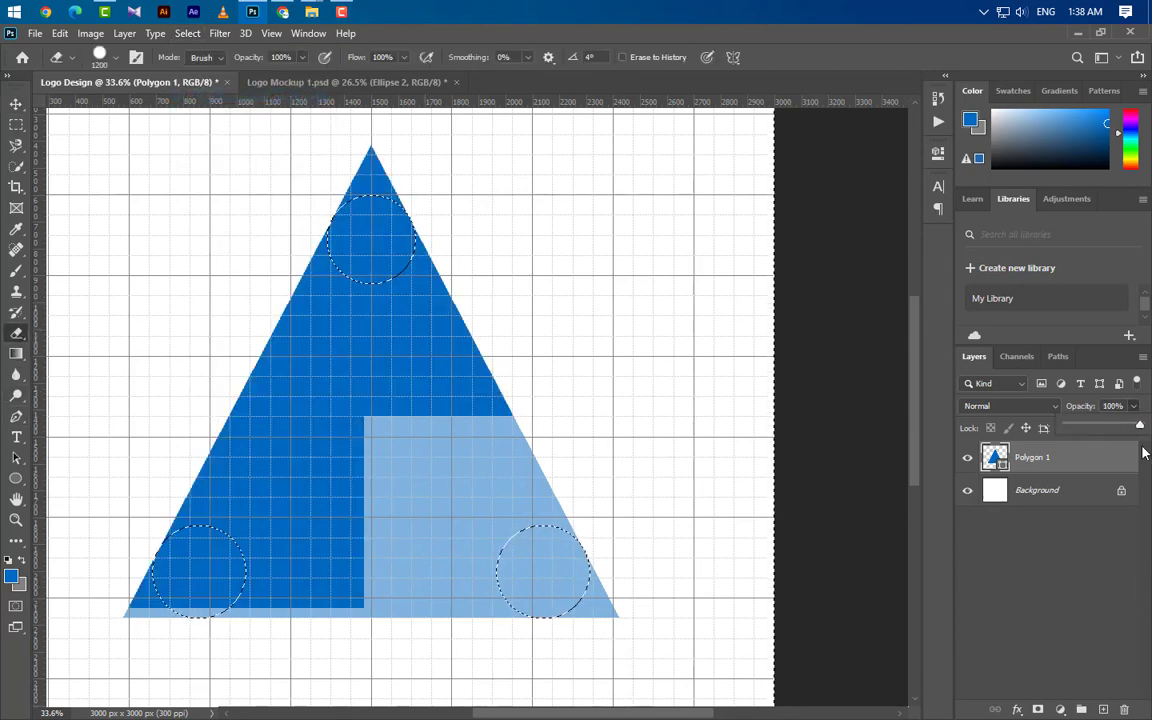
- Rasterize the triangle layer and erase its apex outside the circle selection with a 200 px eraser
right_click(1090, 457)
left_click(948, 290)
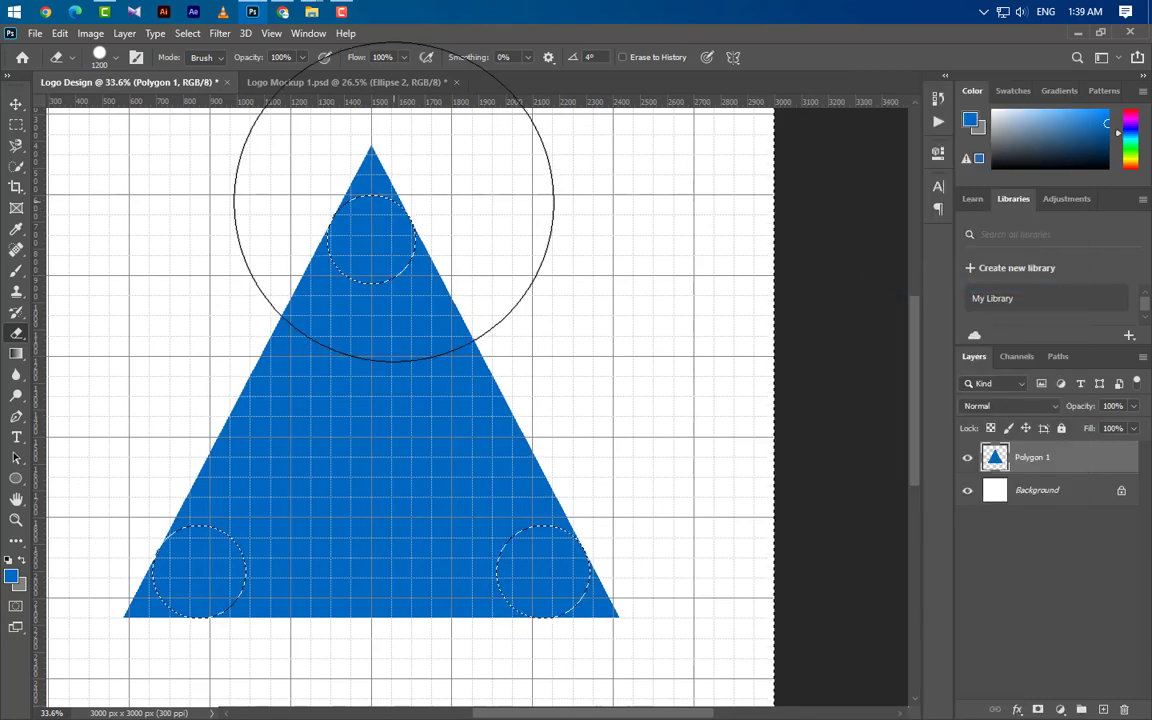
scroll(385, 190, "up", 5)
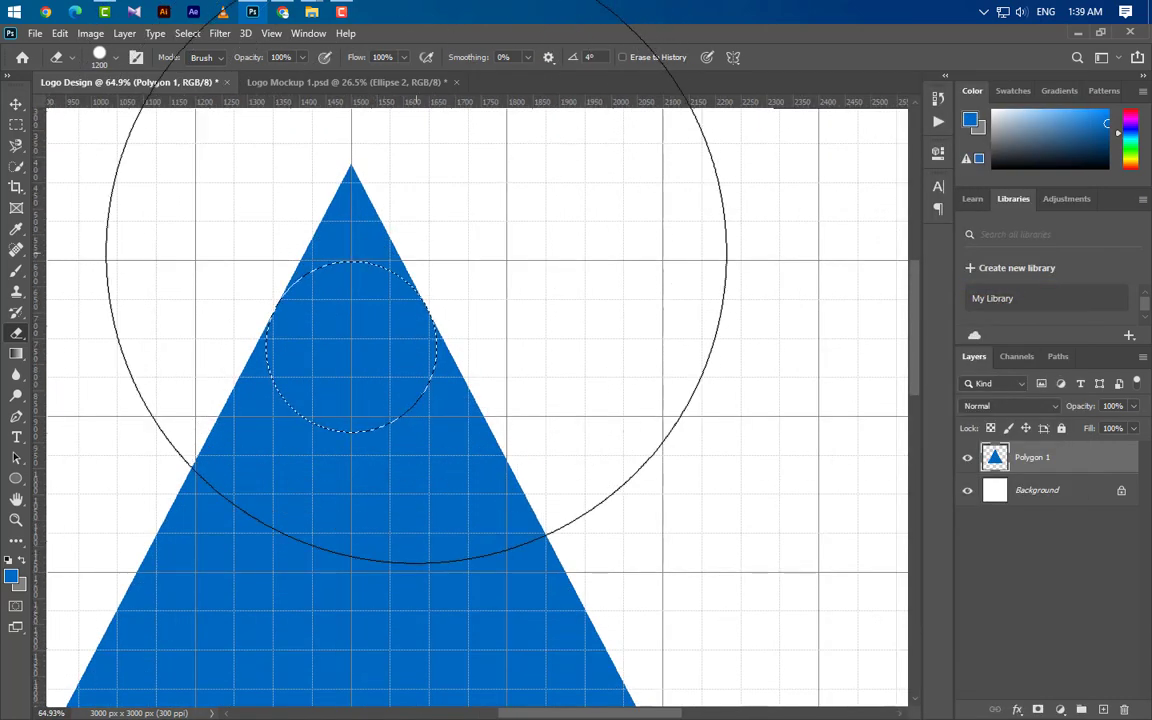
key("bracketleft")
key("bracketleft")
key("bracketleft")
key("bracketleft")
key("bracketleft")
key("bracketleft")
key("bracketleft")
key("bracketleft")
key("bracketleft")
key("bracketleft")
key("bracketleft")
key("bracketleft")
key("bracketleft")
key("bracketleft")
key("bracketleft")
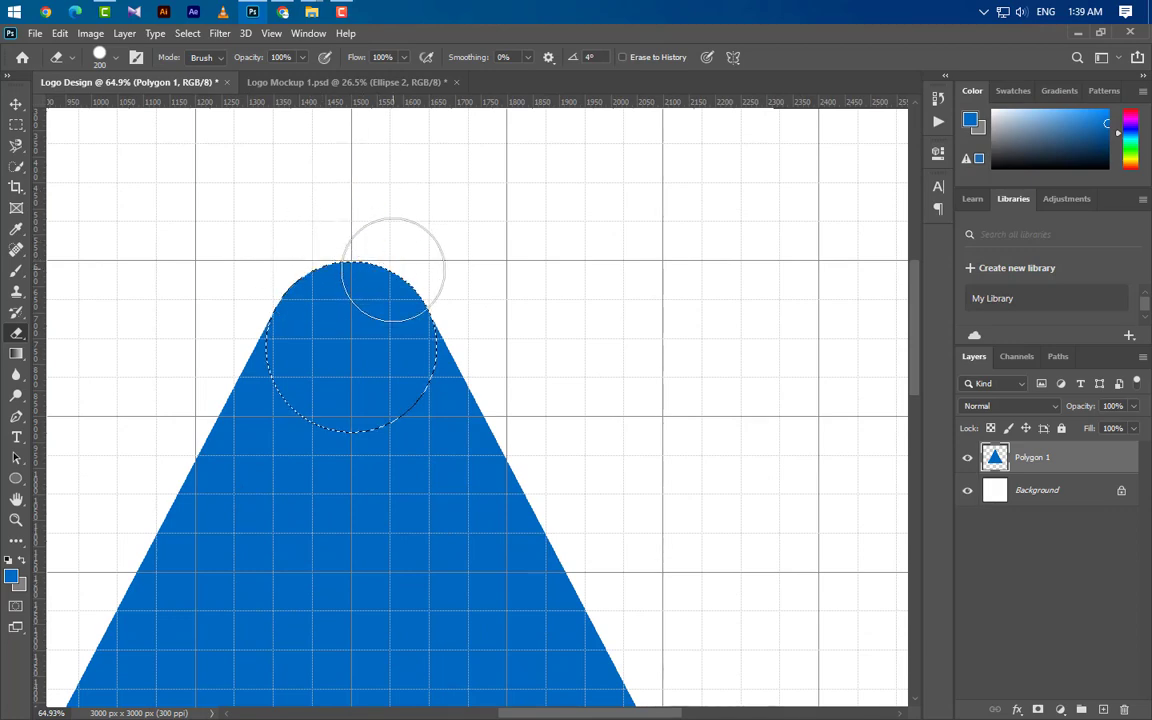
- Erase the triangle's lower-left corner outside the circle selection to round it
scroll(490, 290, "down", 4)
scroll(330, 610, "up", 3)
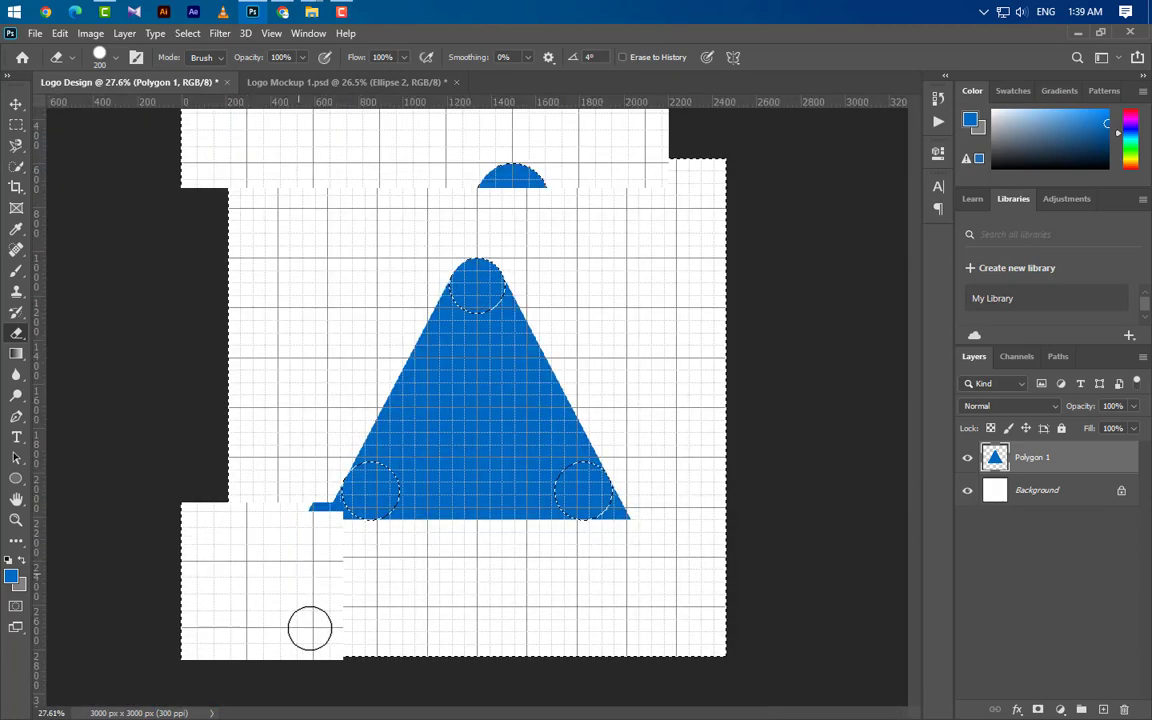
scroll(357, 582, "up", 2)
mouse_move(334, 287)
left_mouse_down()
mouse_move(376, 349)
mouse_move(256, 369)
left_mouse_up()
scroll(820, 424, "down", 3)
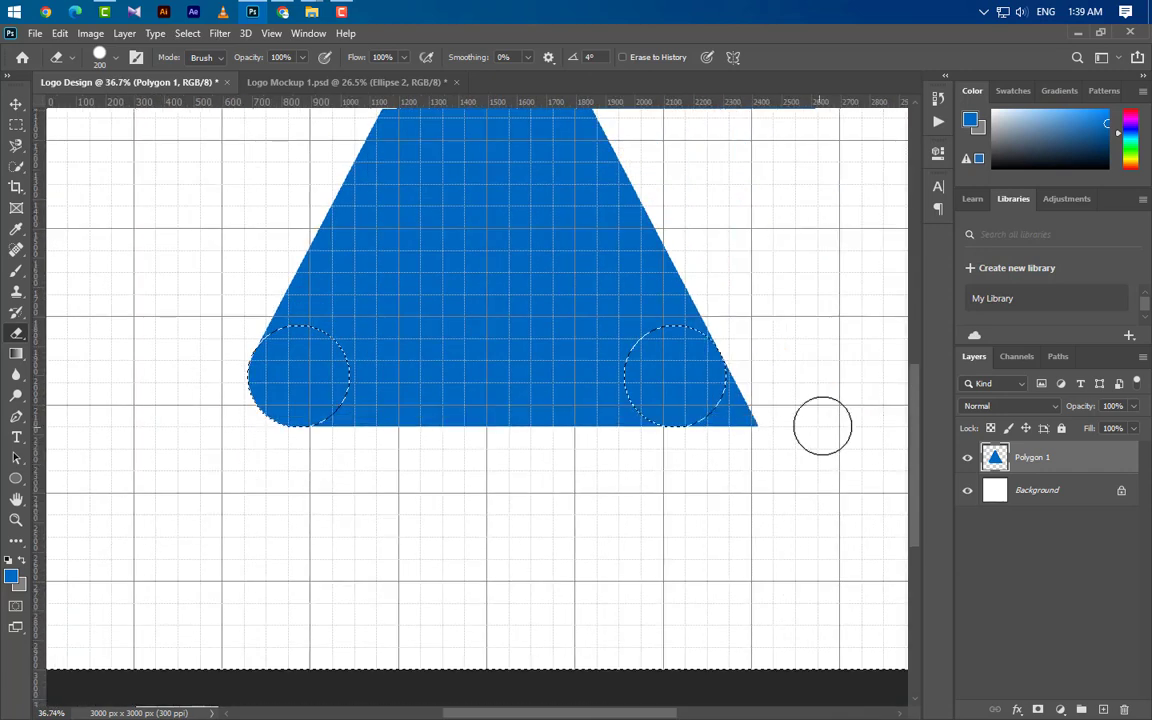
- Erase the triangle's lower-right corner outside the circle selection and clear the selection
scroll(810, 419, "up", 2)
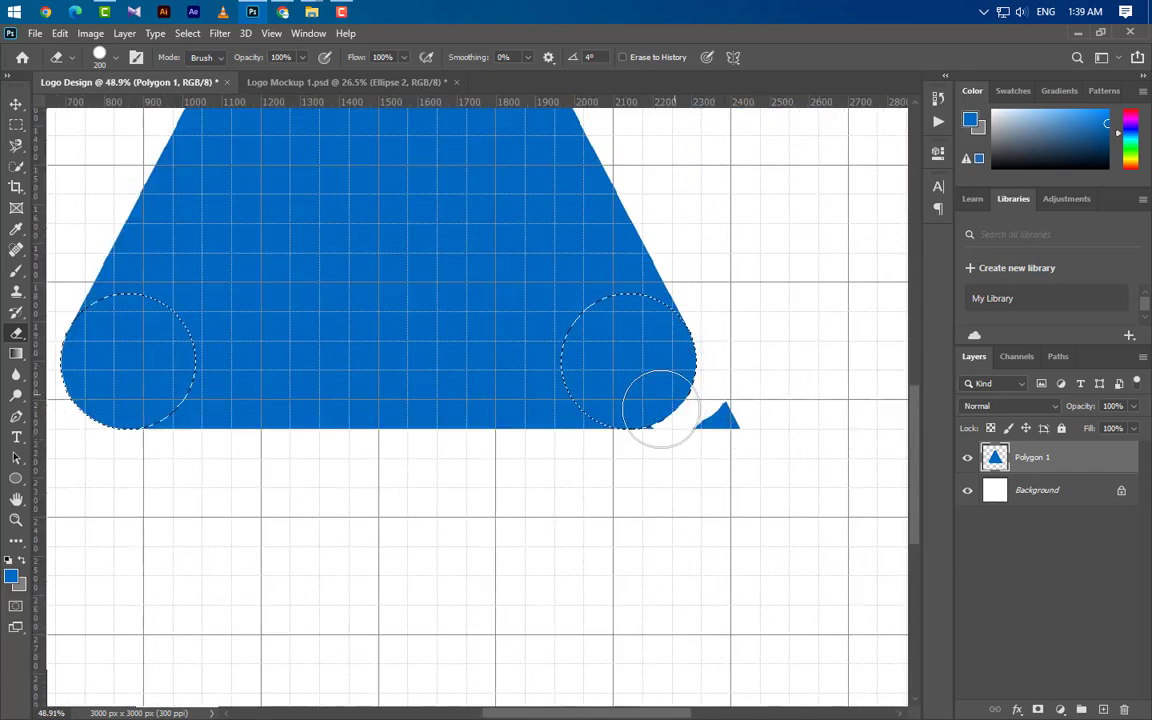
scroll(622, 496, "down", 3)
scroll(687, 255, "up", 2)
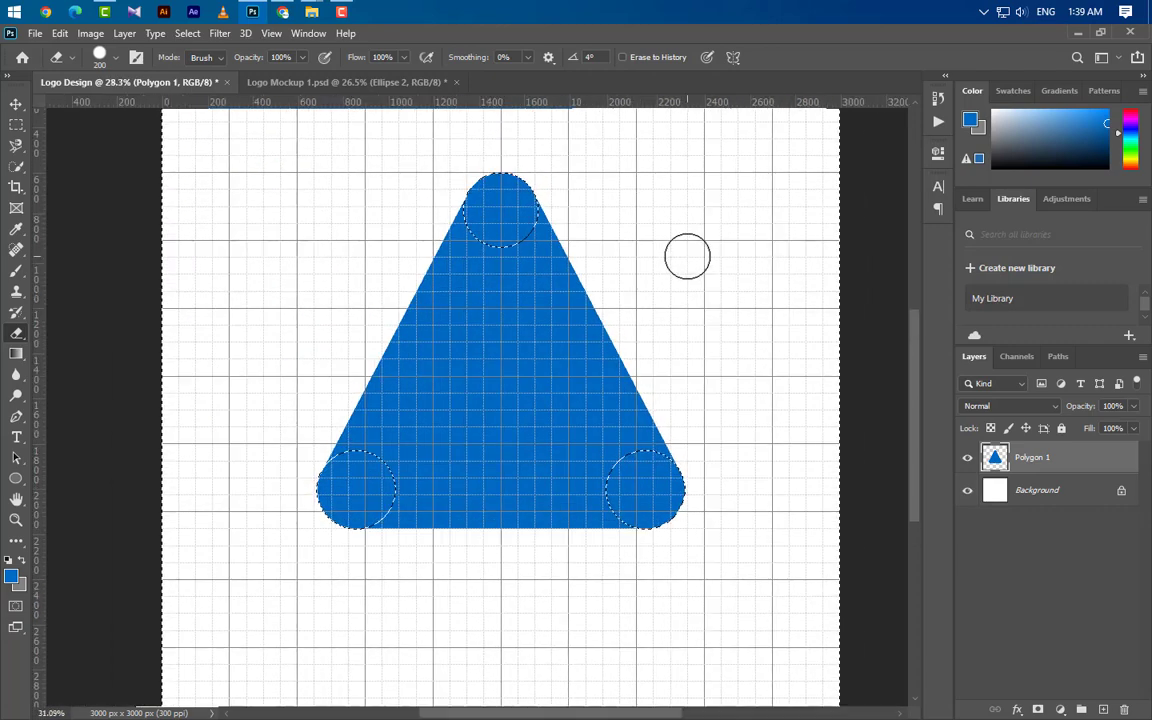
key("ctrl+d")
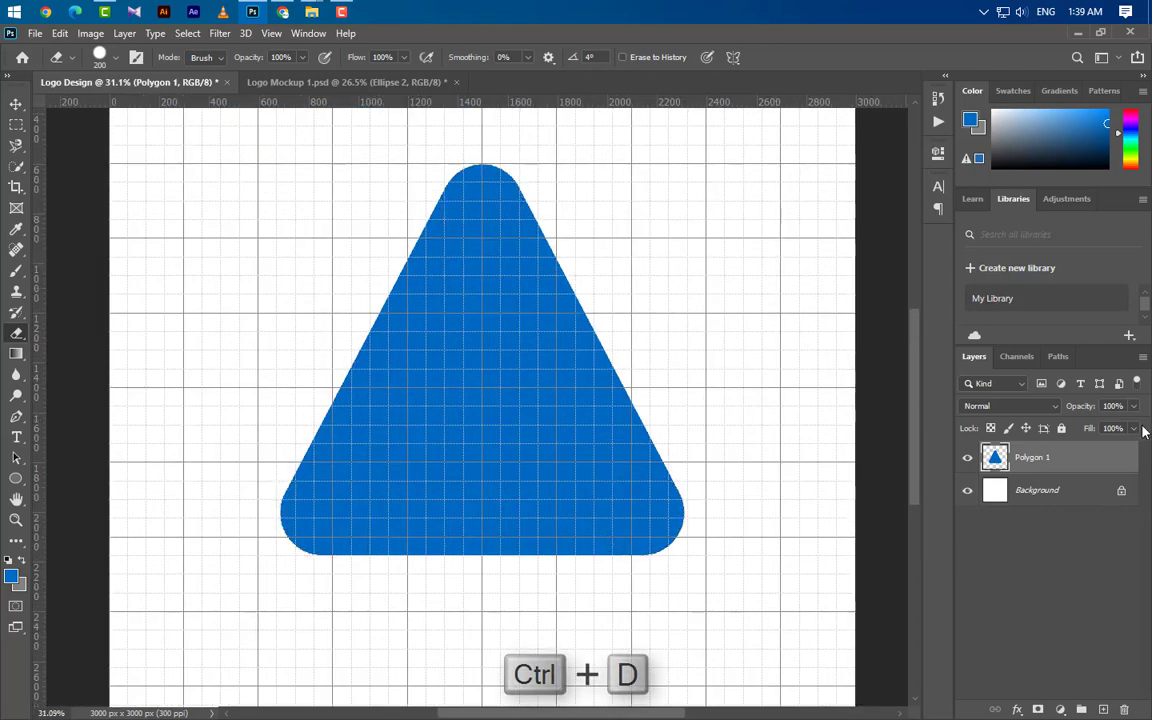
- Lower the triangle layer's opacity to 58% and draw a tall rectangle about 254 × 2025 px over its right side
left_click(1133, 428)
left_click_drag(1106, 433, 1104, 428)
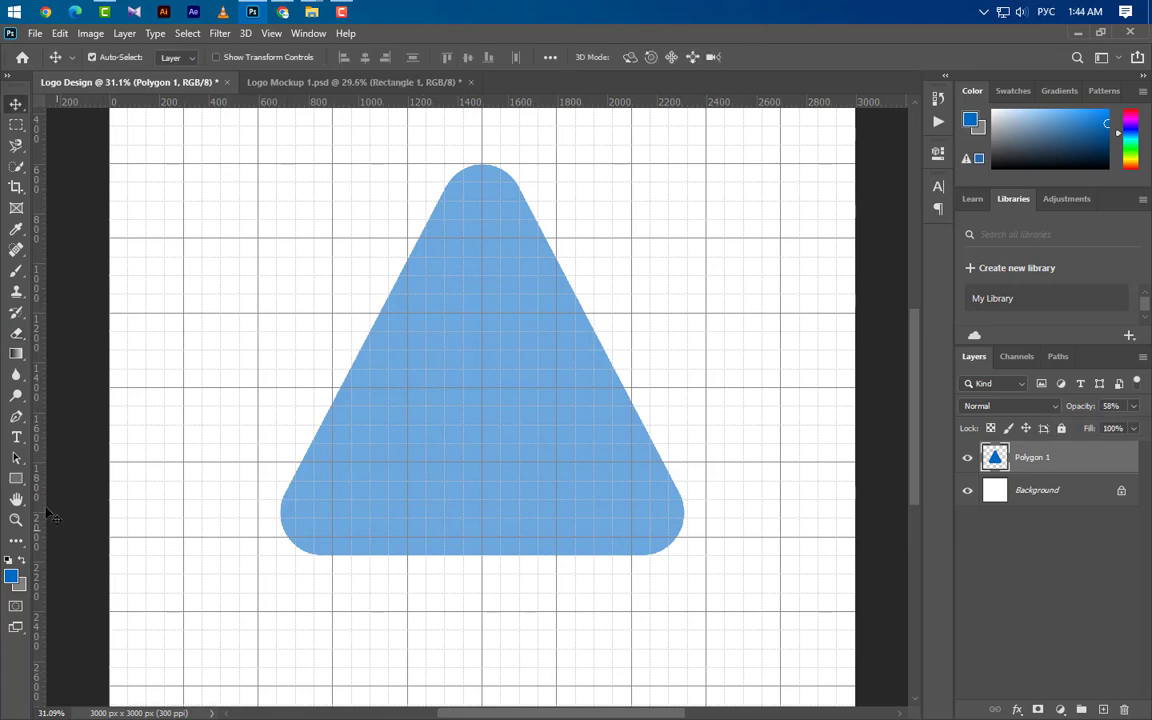
key("u")
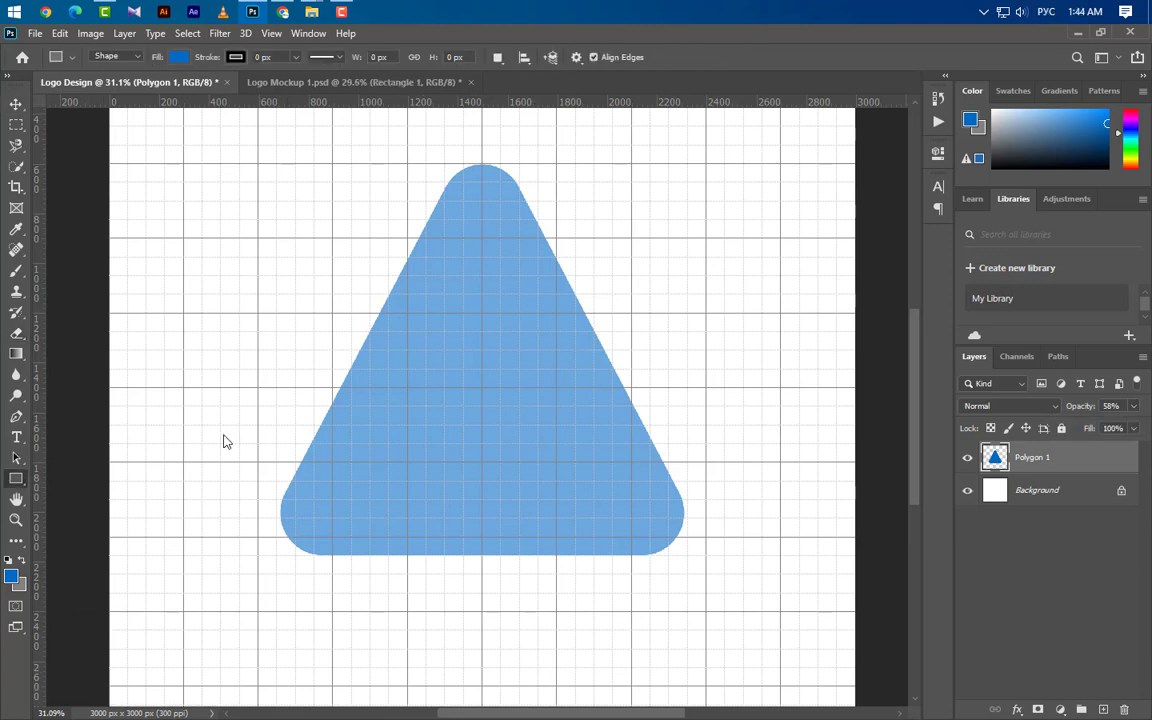
left_click_drag(703, 601, 643, 672)
left_click(900, 148)
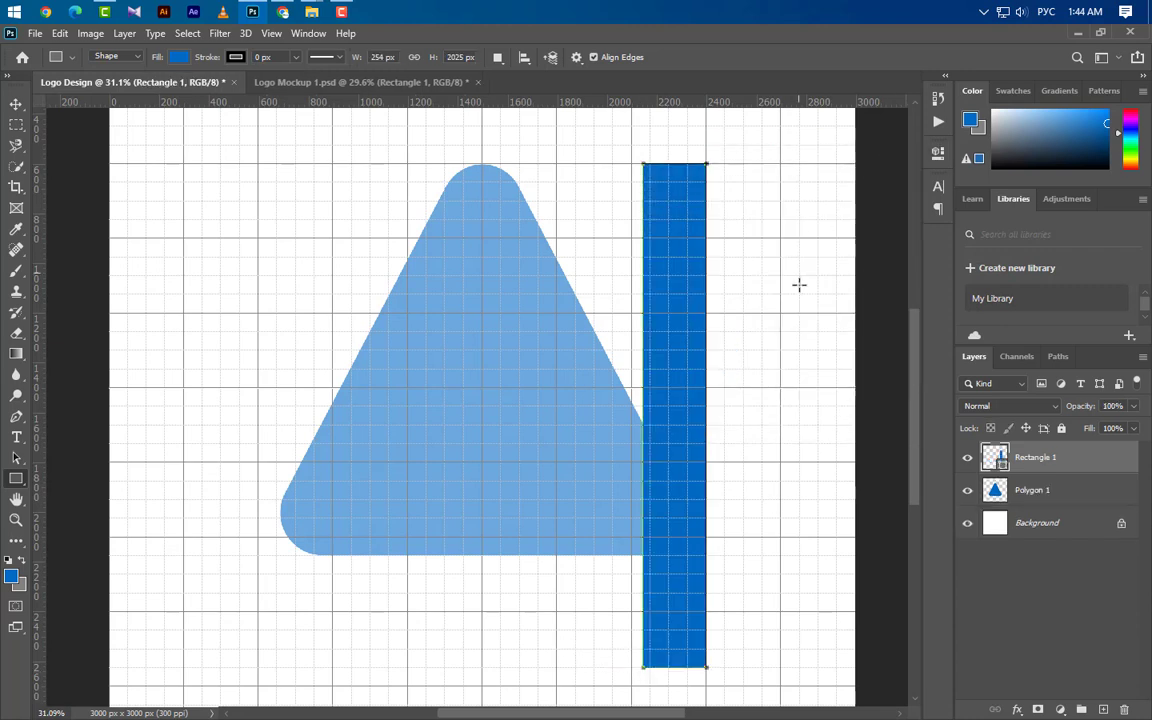
- Rotate the rectangle to -27.79° so it runs parallel to the triangle's right side, trying -27.20° and reverting it
key("ctrl+t")
left_click_drag(771, 244, 740, 206)
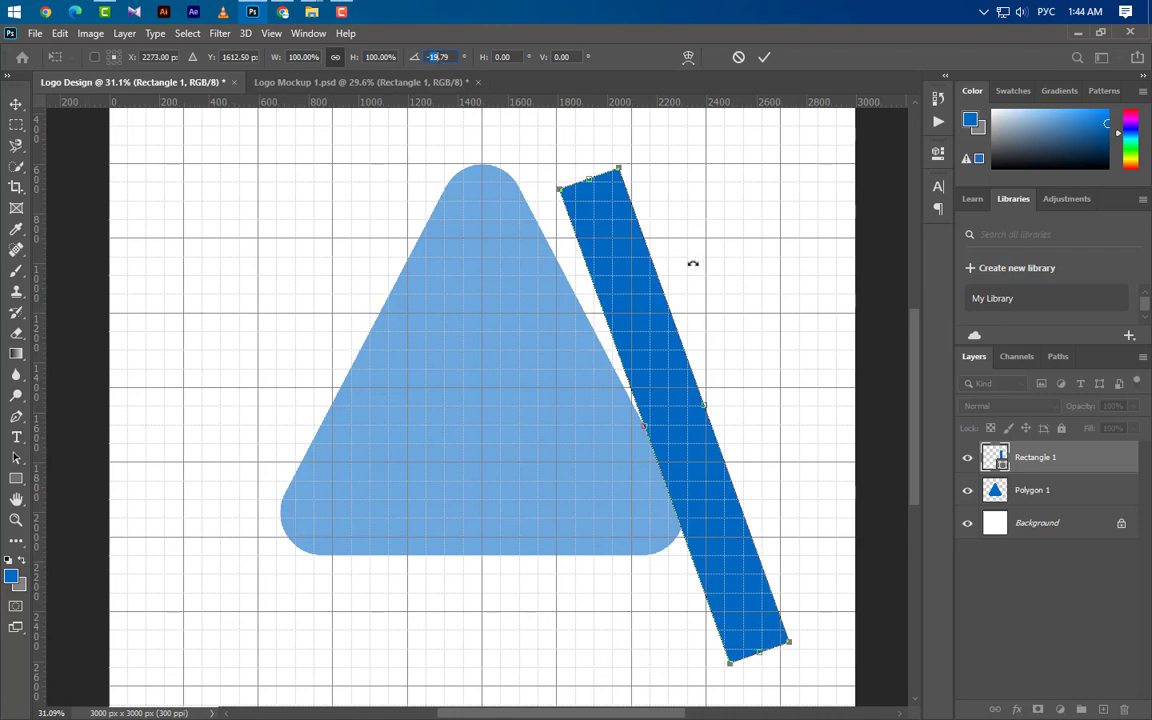
left_click_drag(693, 263, 670, 234)
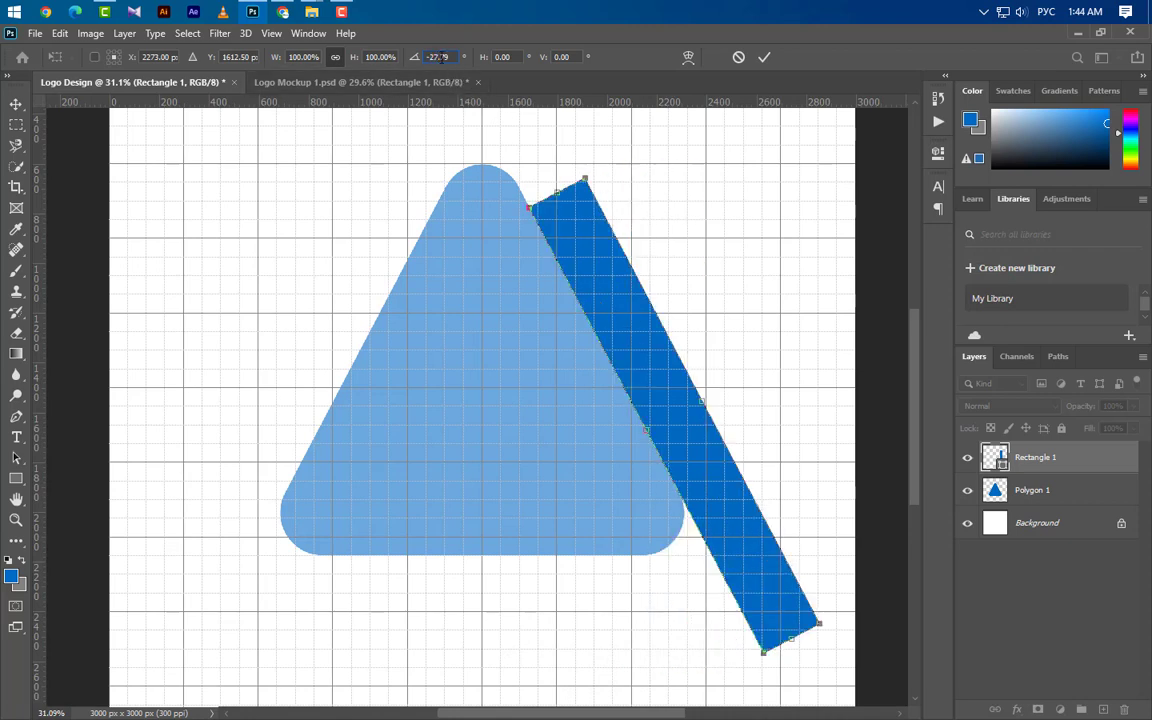
type("20")
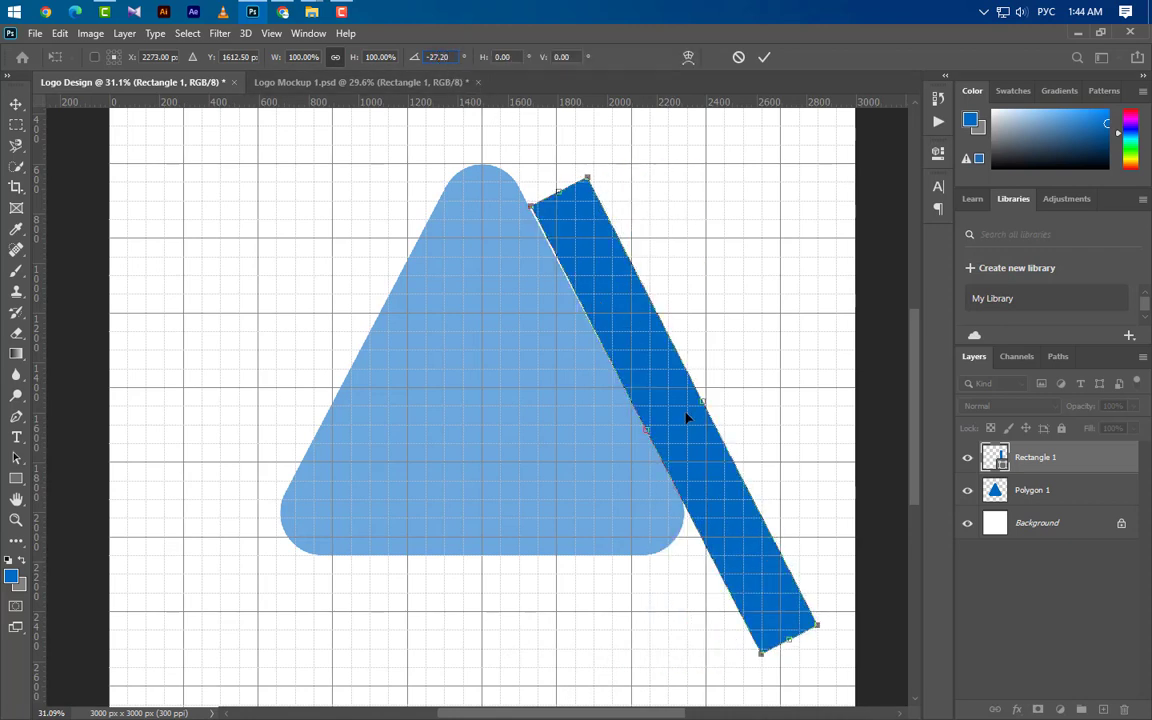
key("ctrl+z")
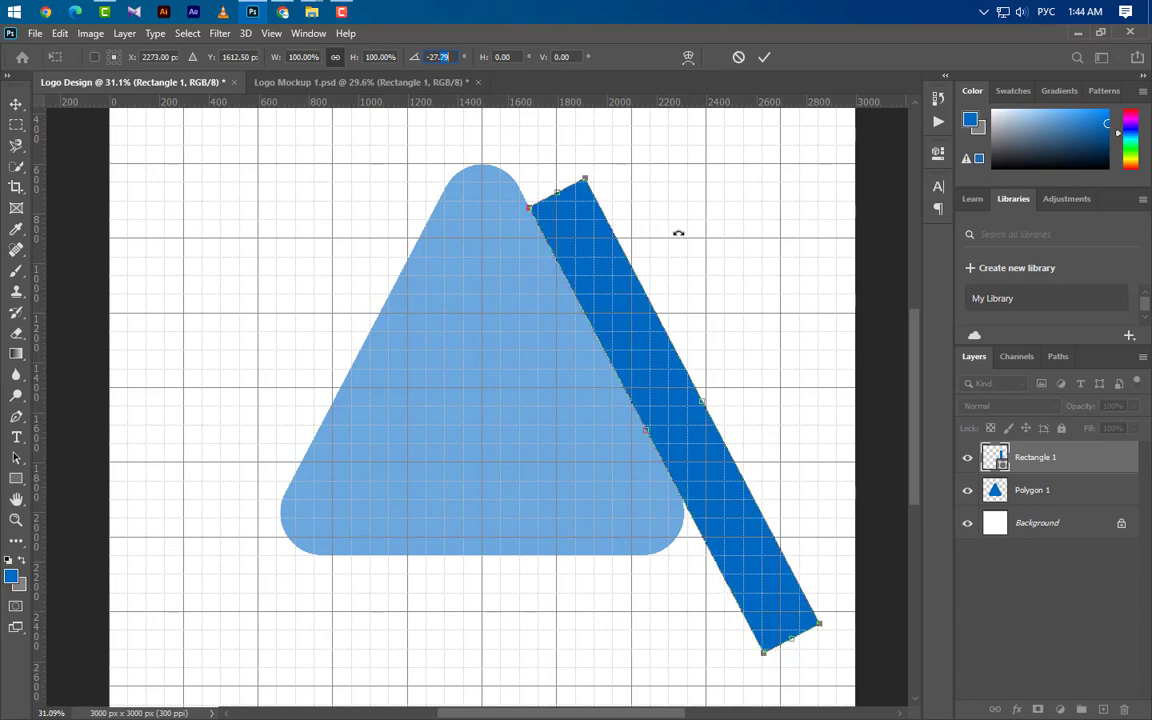
- Move the rotated rectangle inside the triangle, aligned with its right edge, and commit the transform as a regular path
left_click_drag(670, 391, 511, 311)
key("Right")
key("Right")
key("Right")
key("Right")
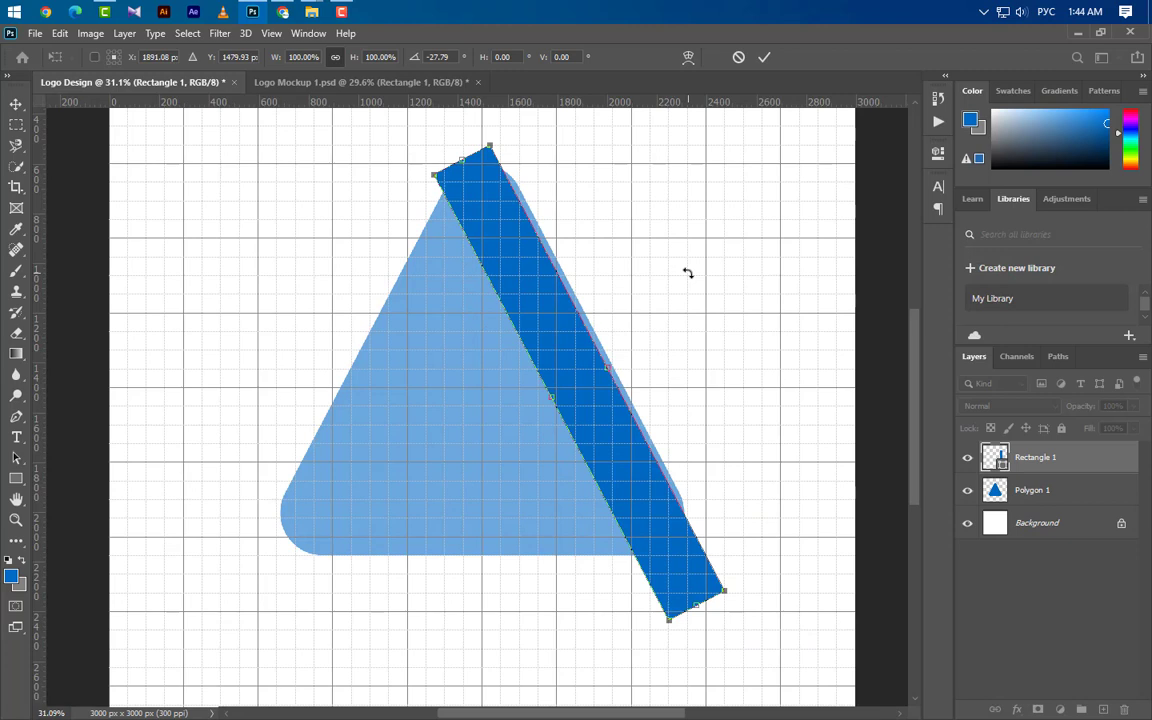
key("Right")
key("Right")
key("Right")
key("Up")
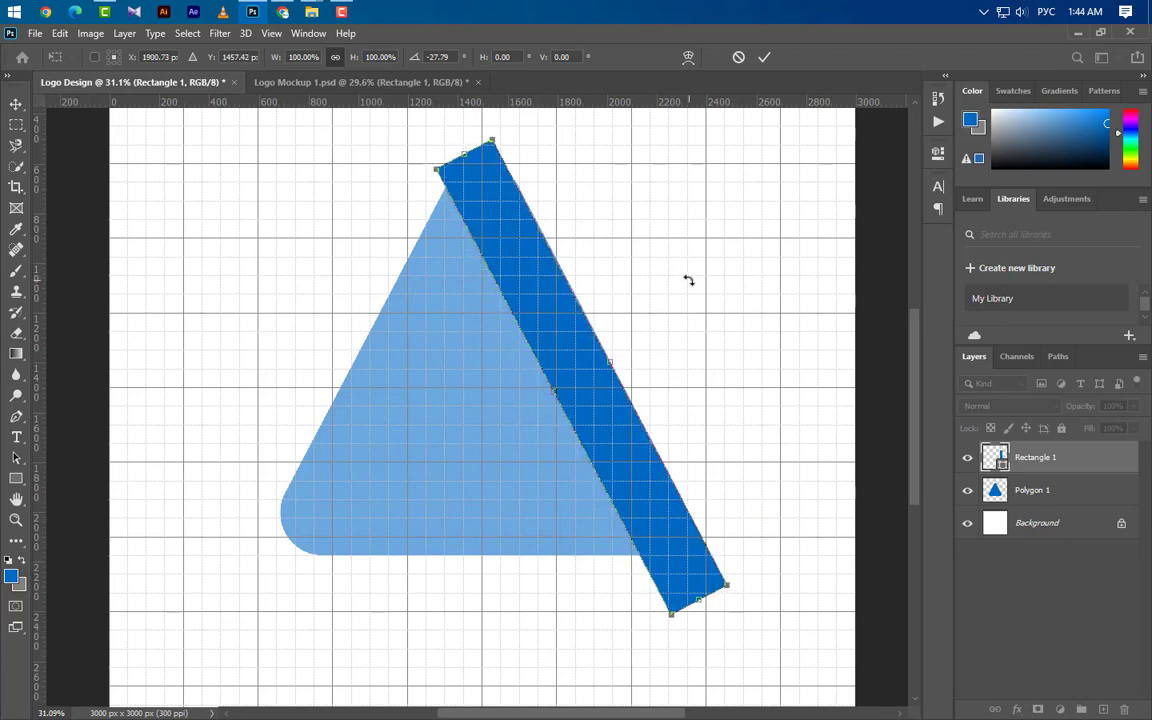
left_click(764, 57)
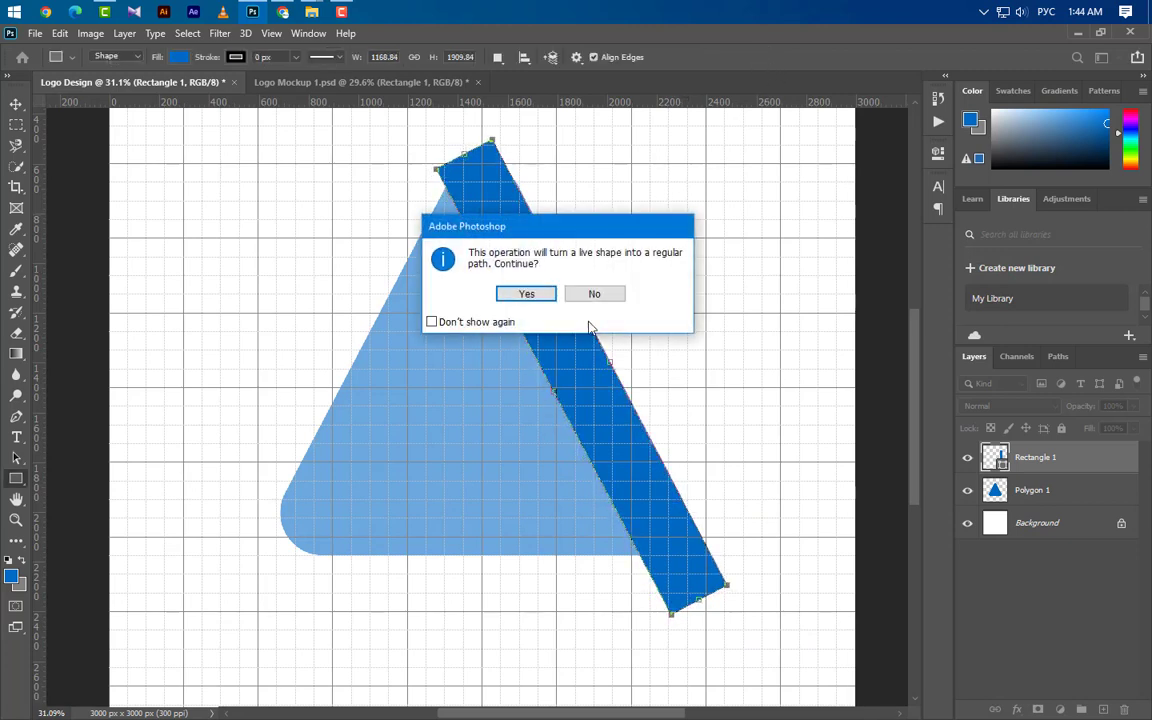
left_click(527, 294)
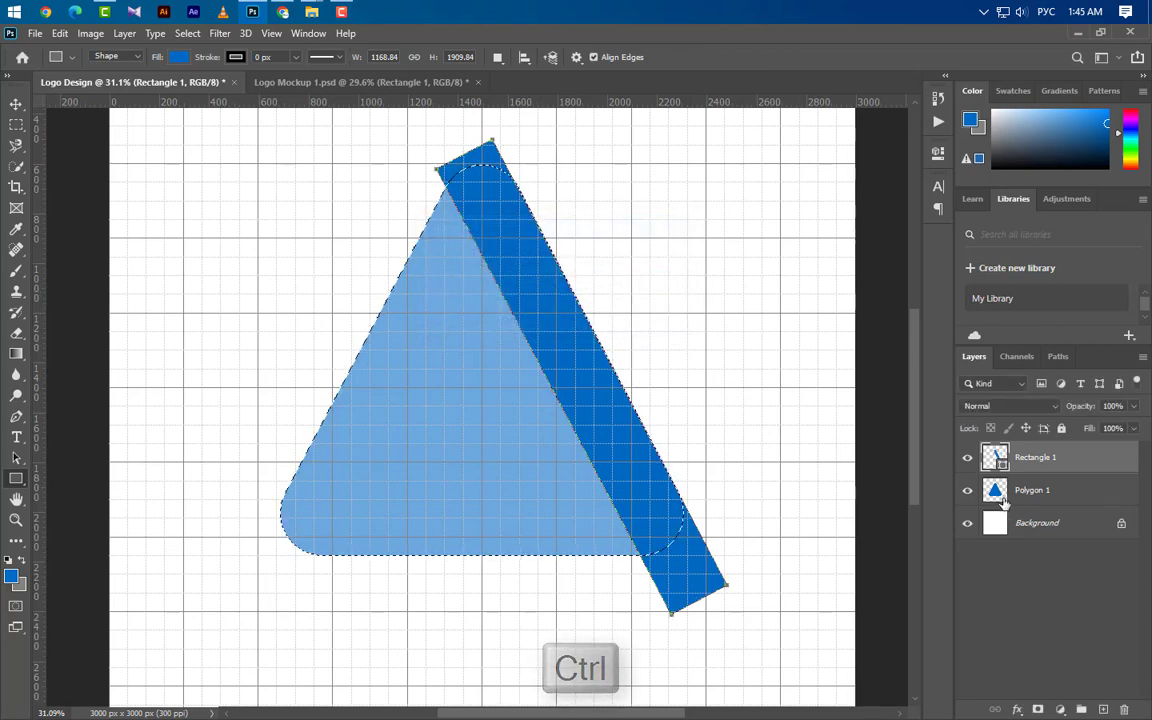
- Rasterize the rectangle and delete everything outside the triangle's outline using the inverted triangle selection, clearing the selection at the end
left_click(187, 33)
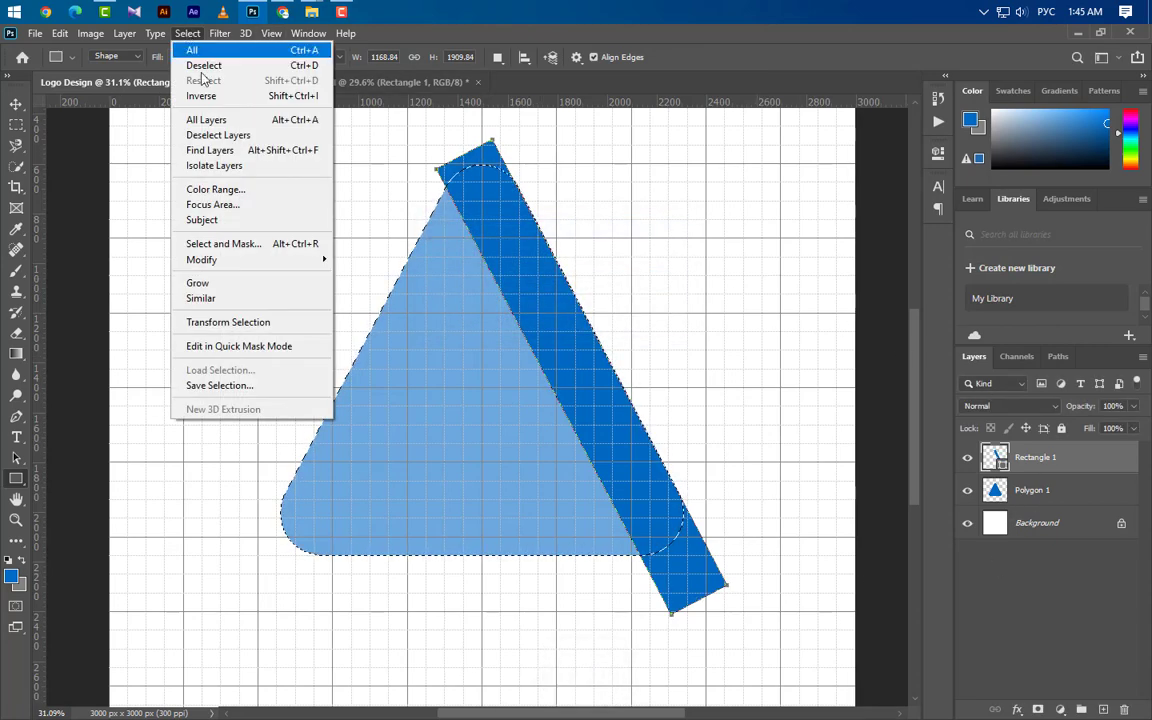
left_click(200, 96)
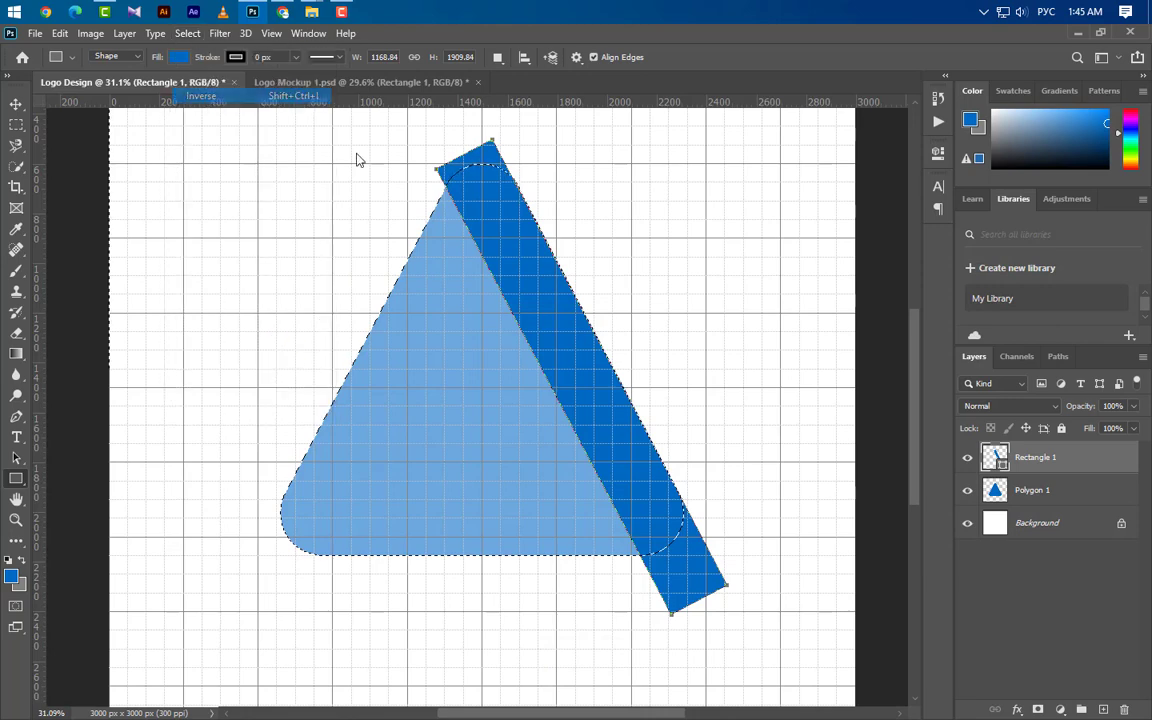
right_click(1082, 457)
left_click(910, 284)
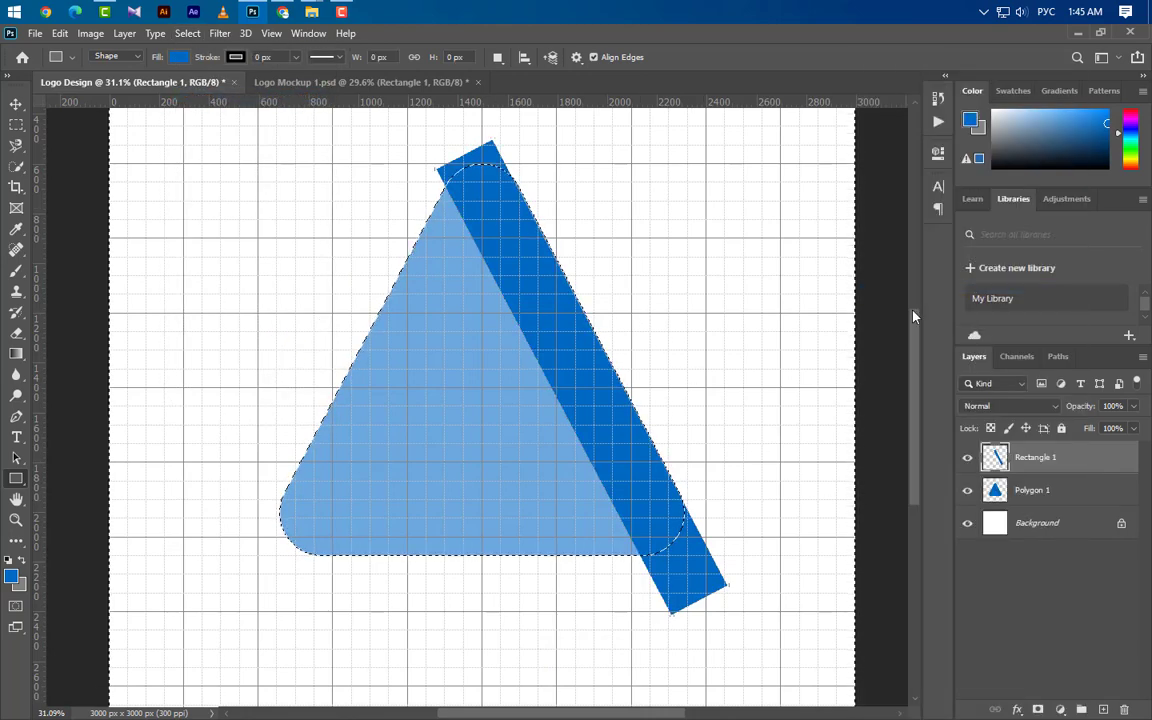
key("Delete")
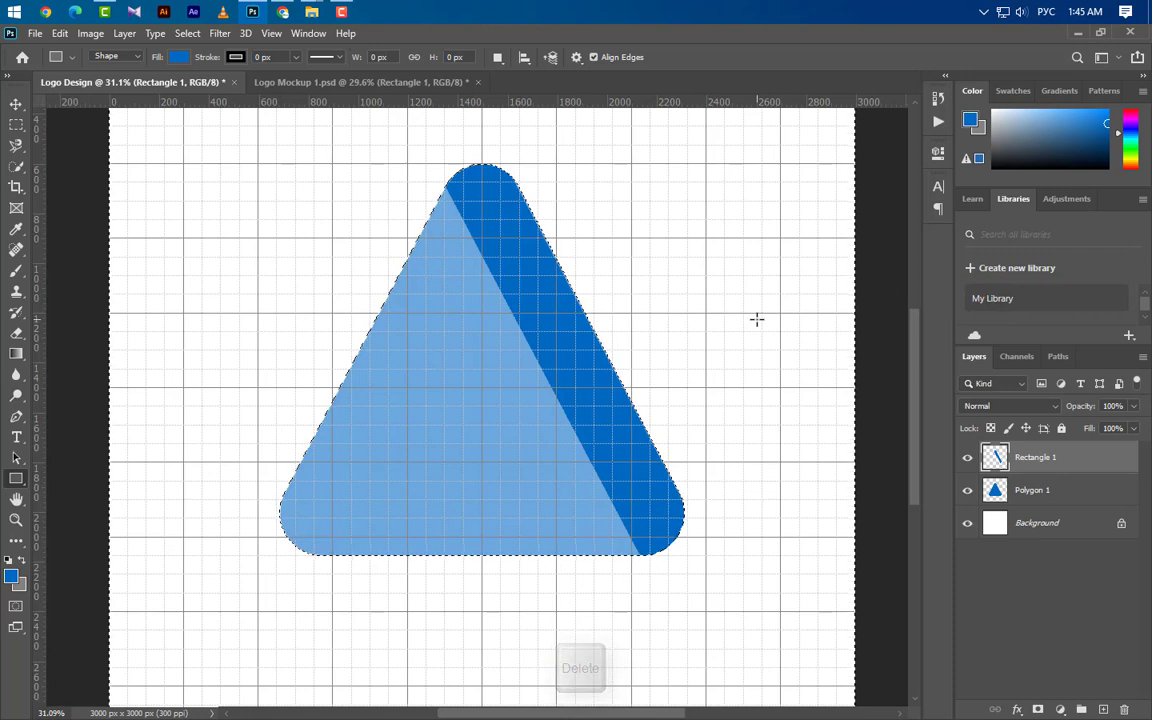
key("ctrl+d")
- Place a parallel copy of the strip across the middle of the triangle and trim away its parts outside the triangle's outline
key("v")
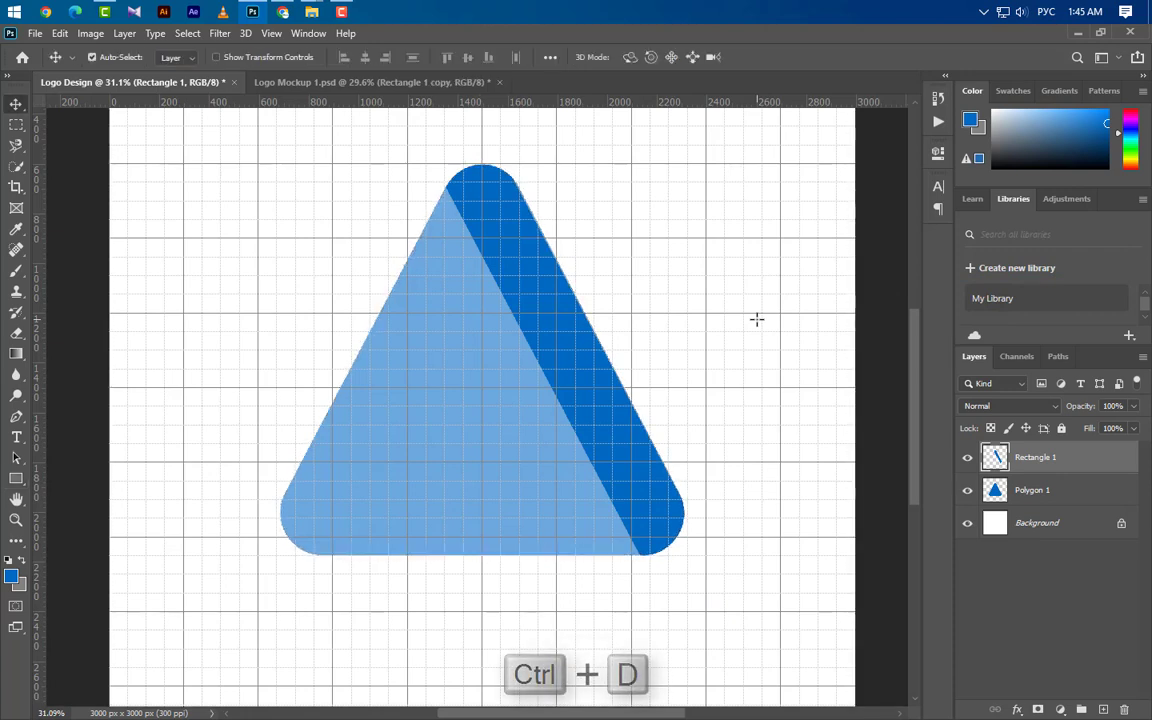
left_click_drag(581, 406, 490, 495)
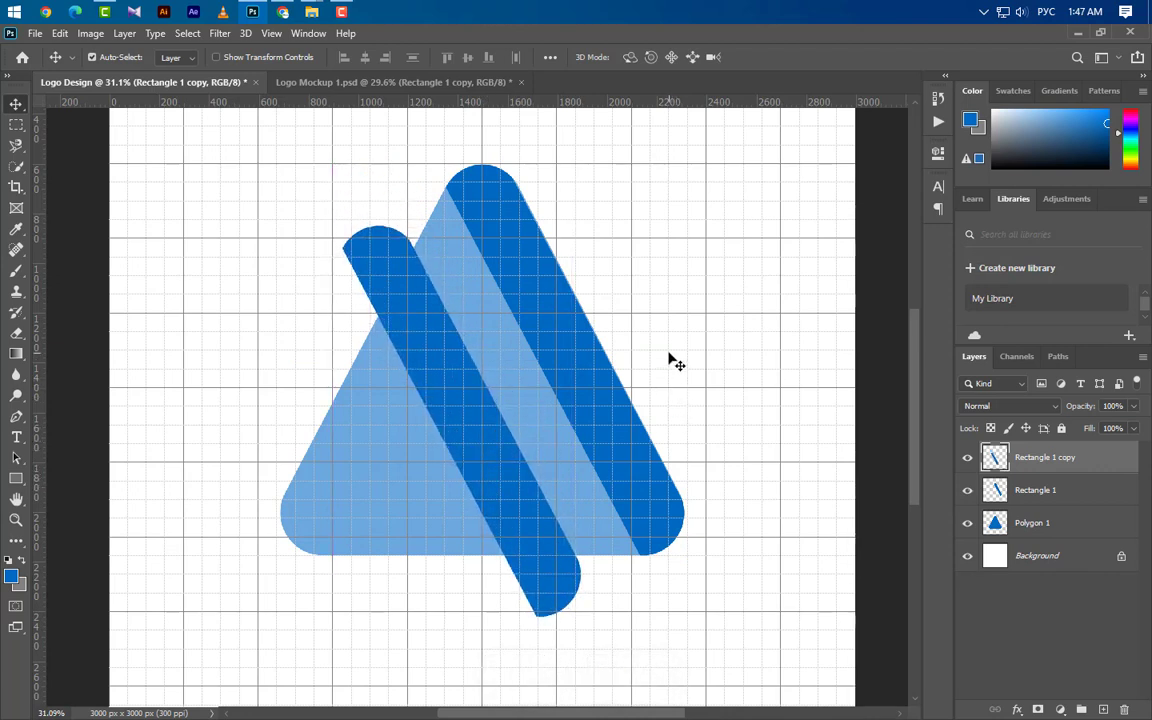
left_click(593, 533)
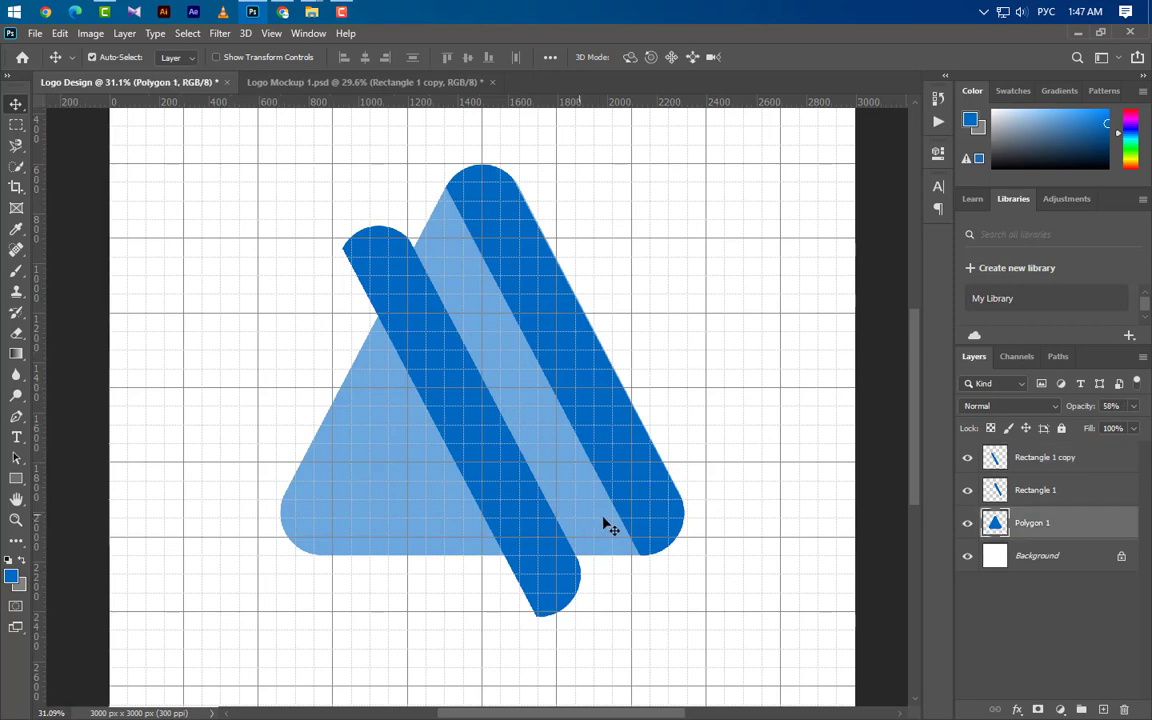
left_click(994, 528, "ctrl")
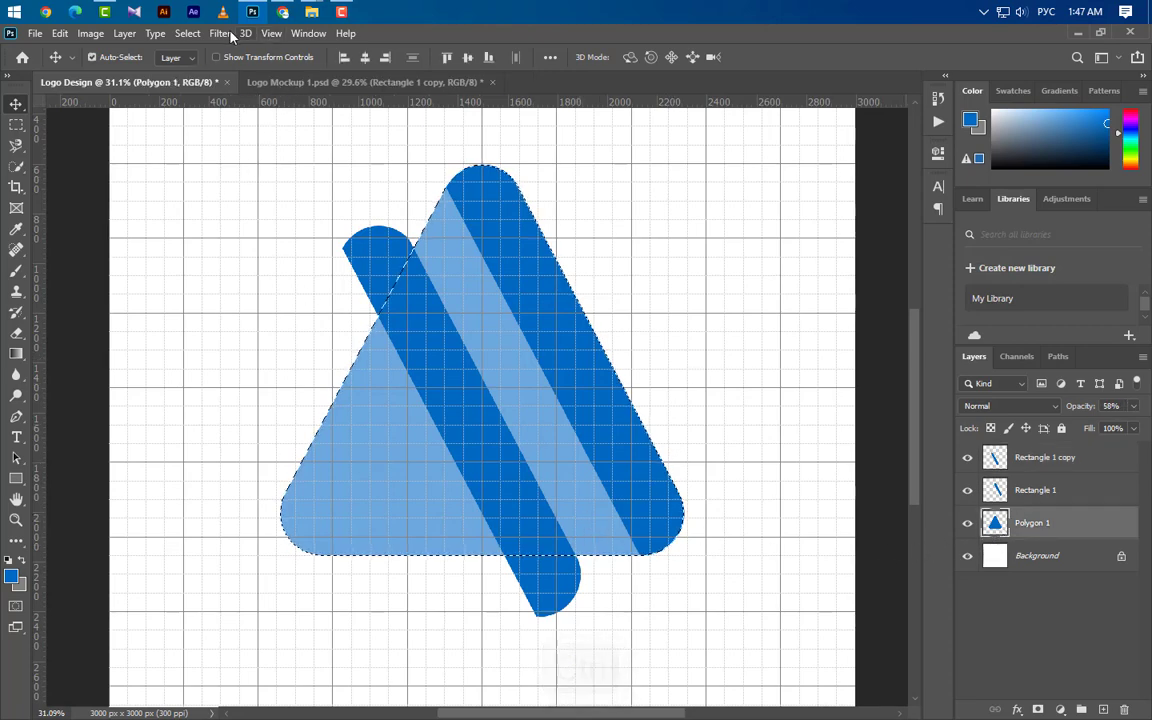
left_click(186, 34)
left_click(201, 96)
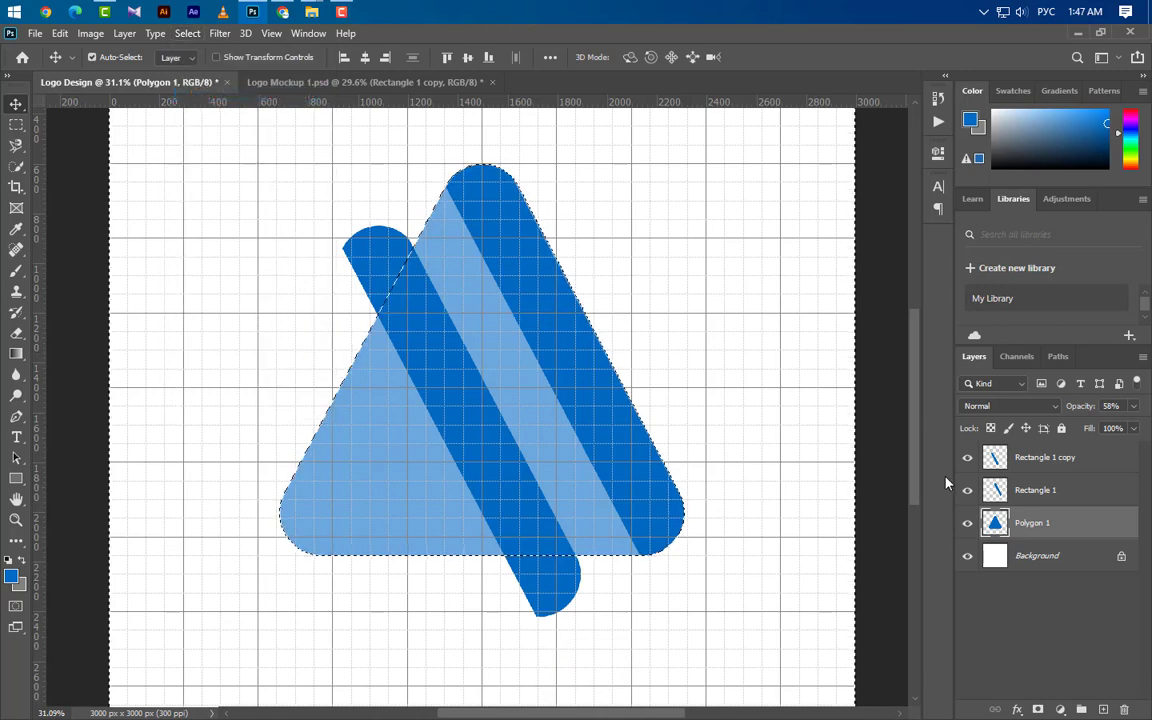
left_click(1070, 458)
key("Delete")
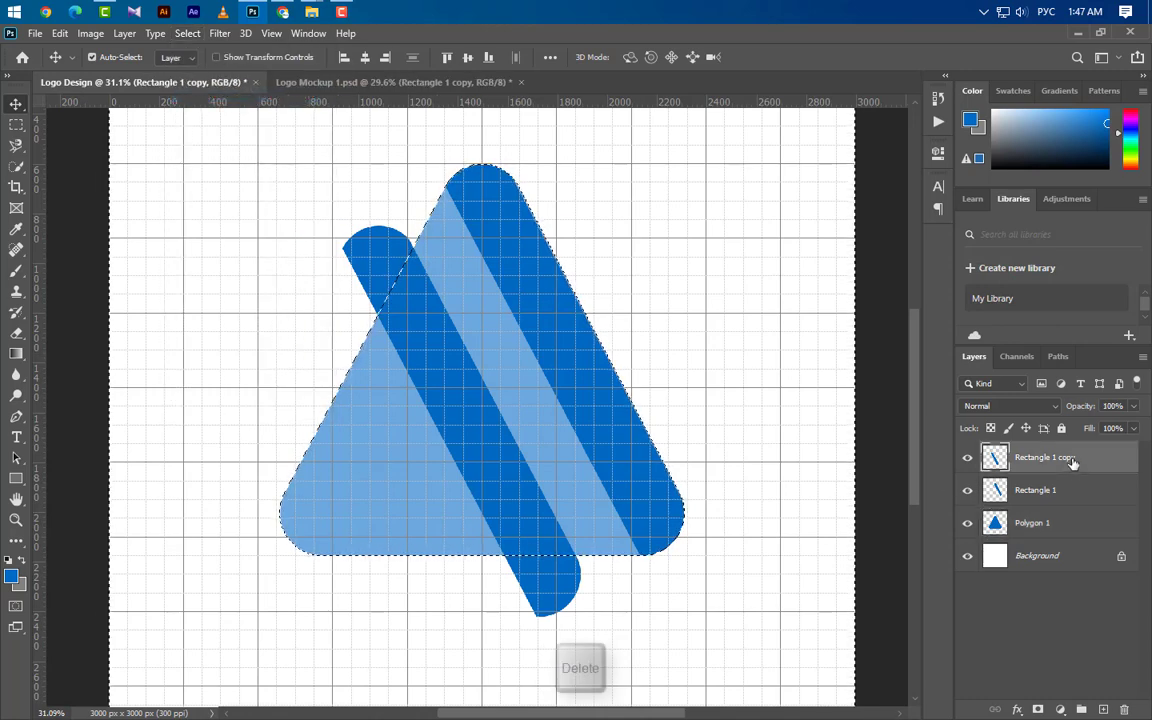
key("ctrl+d")
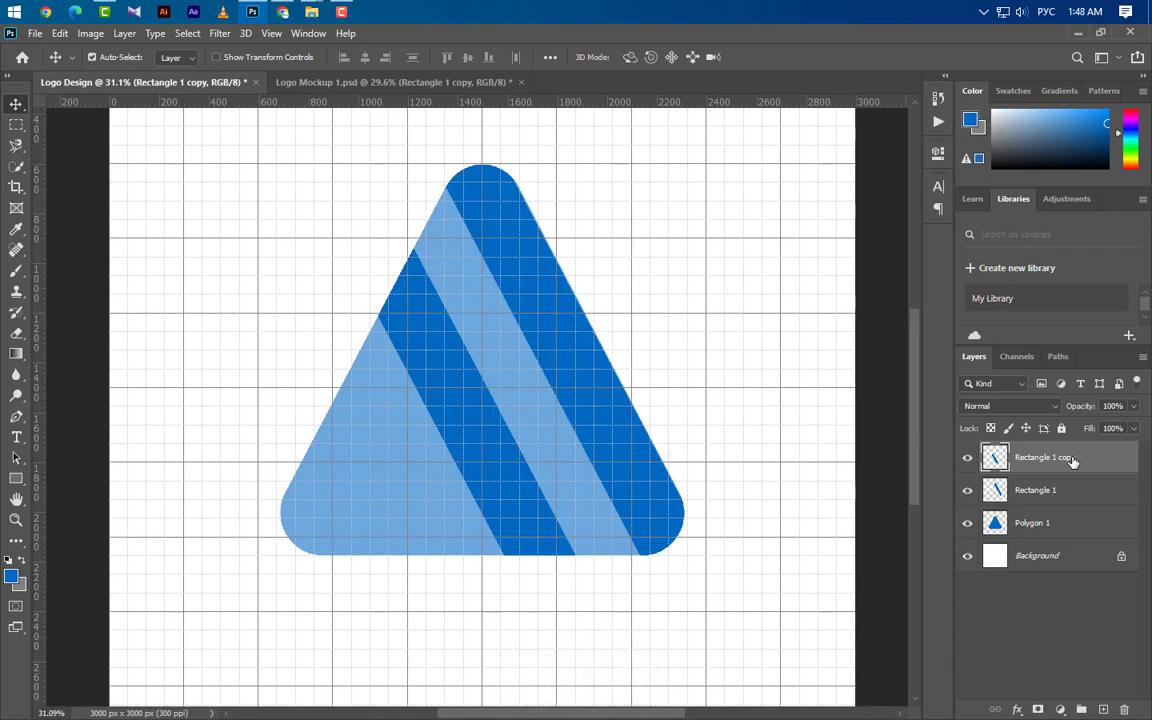
- Duplicate the trimmed middle strip and shift the copy straight left so it still partly overlaps the original
key("ctrl+j")
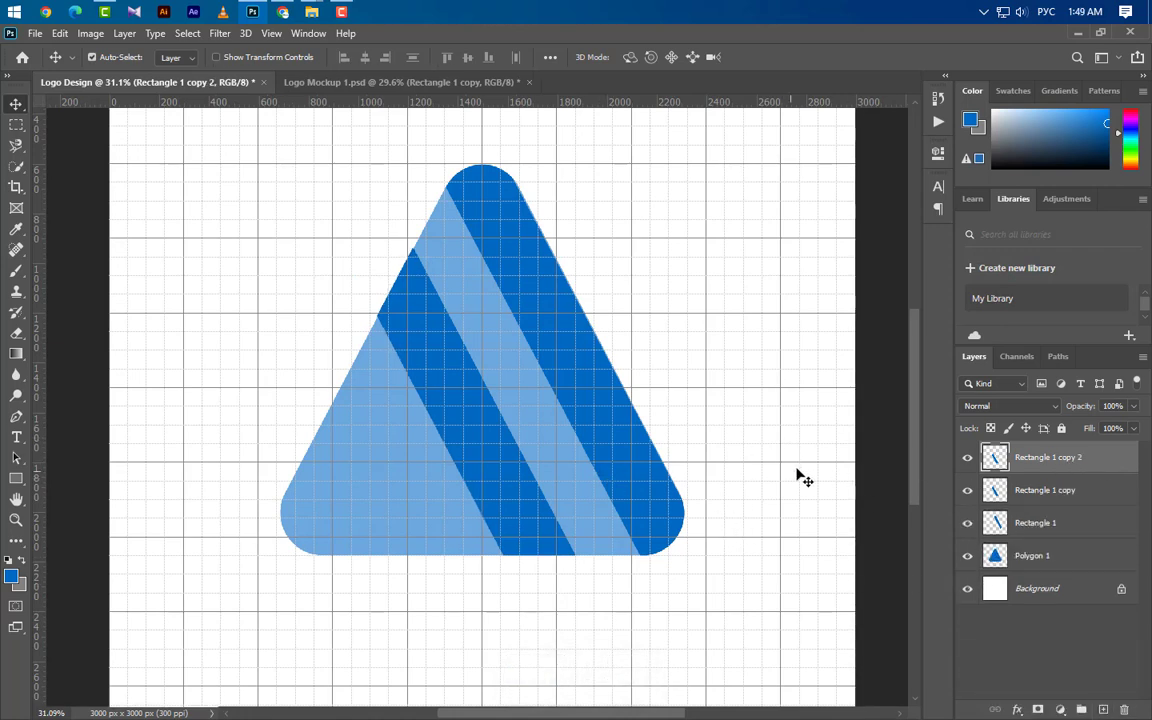
key("shift+Left")
key("shift+Left")
key("shift+Left")
key("shift+Left")
key("shift+Left")
key("shift+Left")
key("shift+Left")
key("shift+Left")
key("shift+Left")
key("shift+Left")
key("shift+Left")
key("shift+Left")
key("shift+Left")
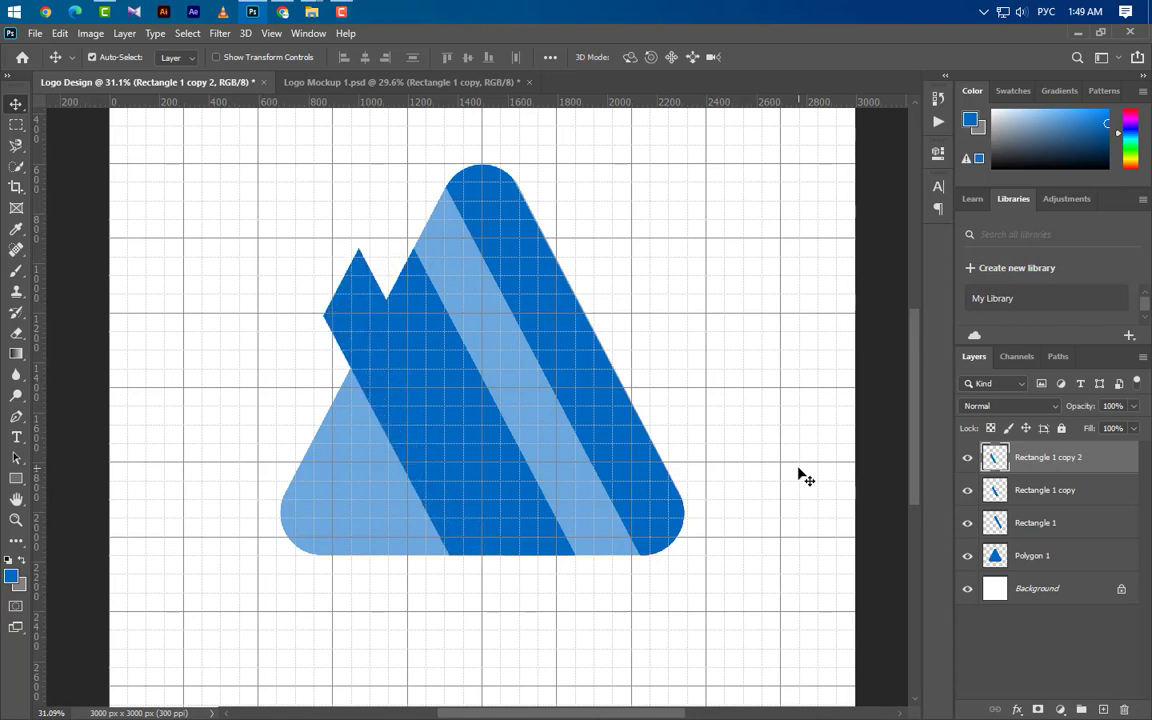
- Replace the shifted strip layer with a selection of its outline, and restore the triangle layer to 100% opacity
left_click(995, 457, "ctrl")
left_click_drag(1050, 457, 1124, 711)
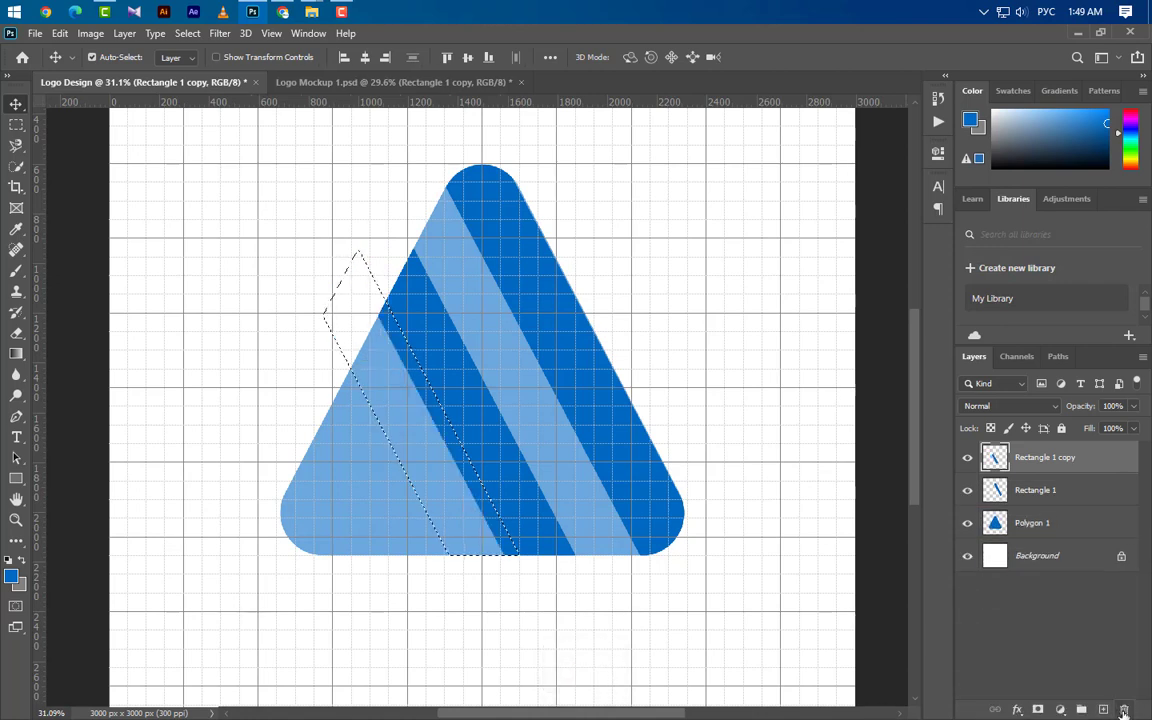
left_click(1043, 523)
left_click(1133, 406)
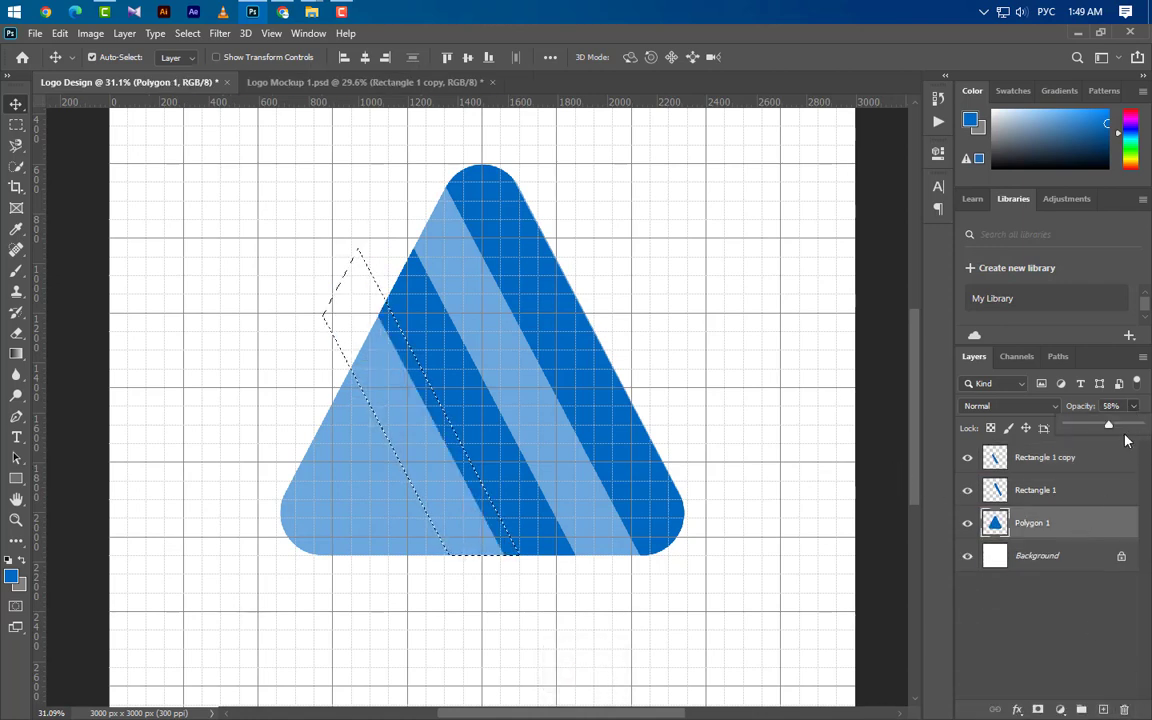
left_click_drag(1141, 430, 1141, 432)
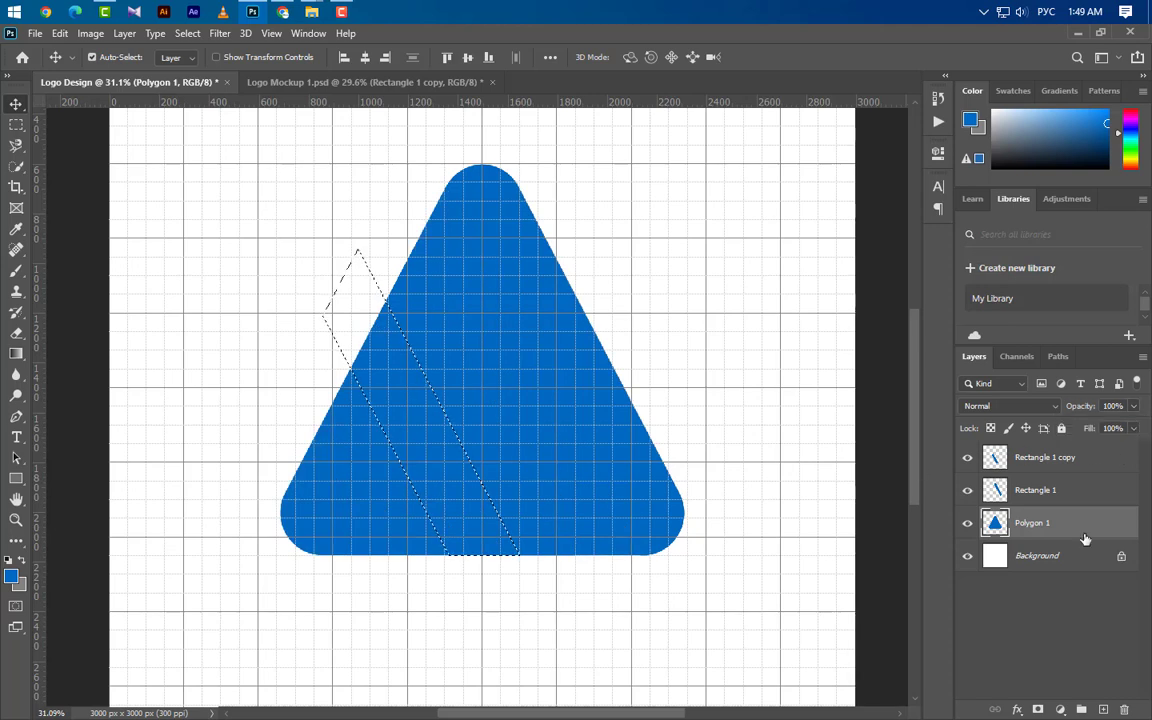
- Cut the selected strip out of the triangle layer and erase its remaining area between and under the two strips with an 800 px eraser
key("Delete")
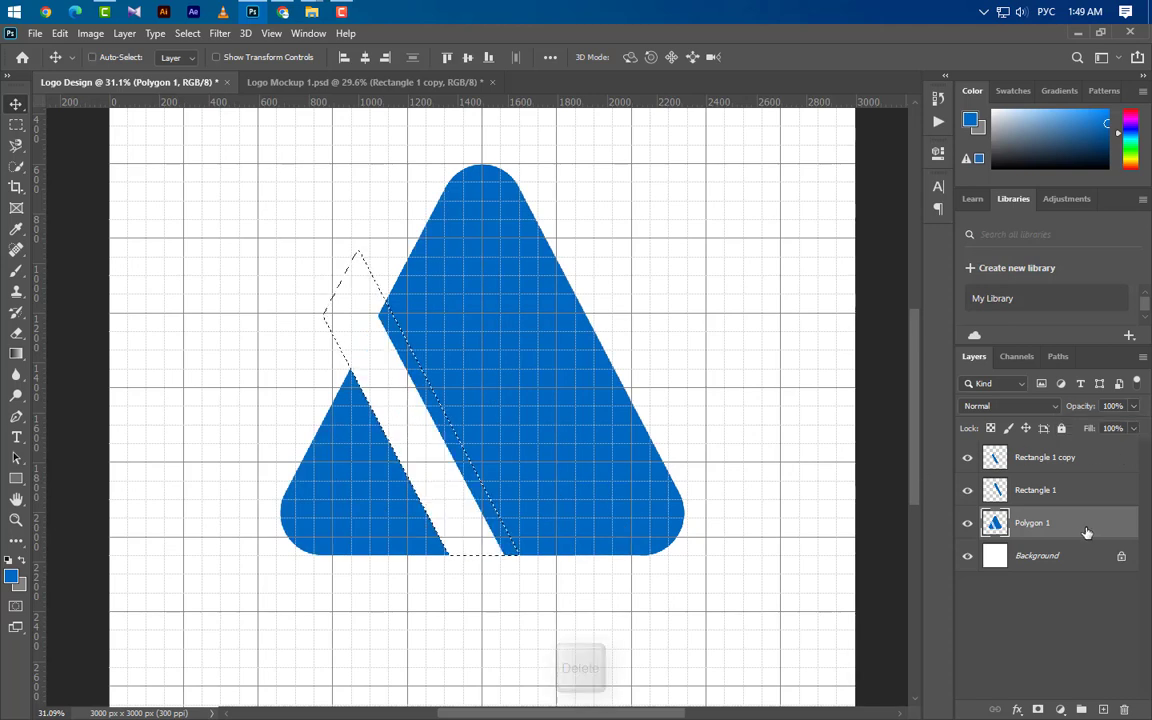
key("ctrl+d")
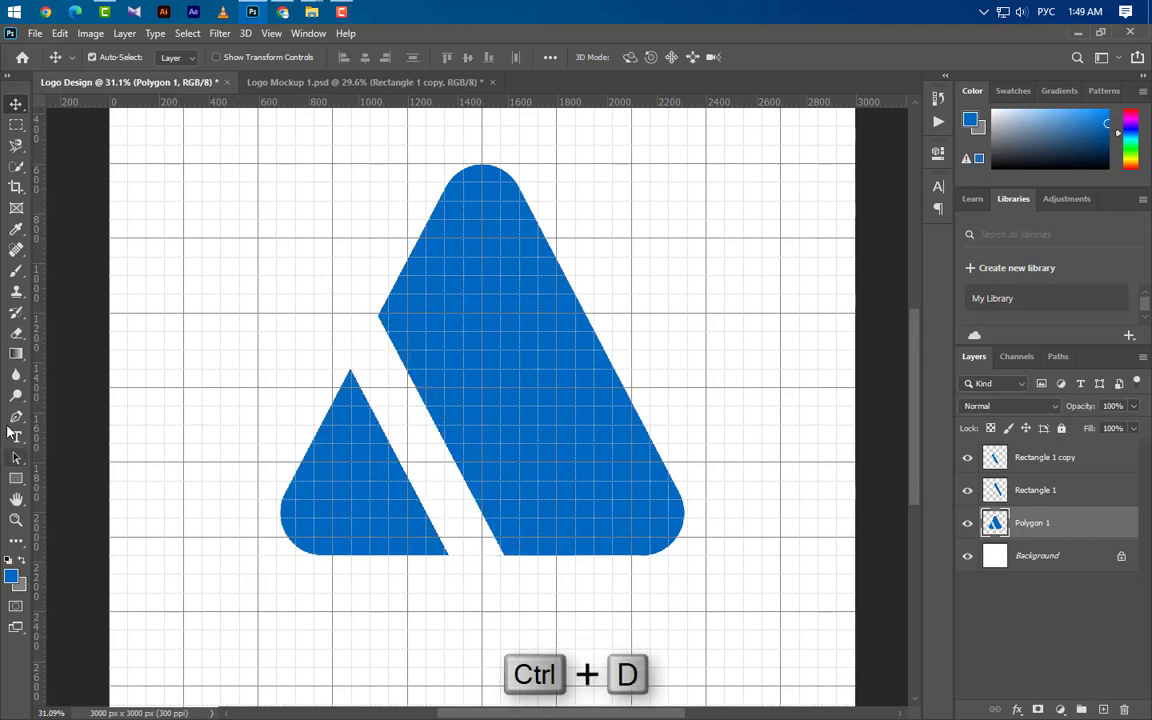
left_click(16, 333)
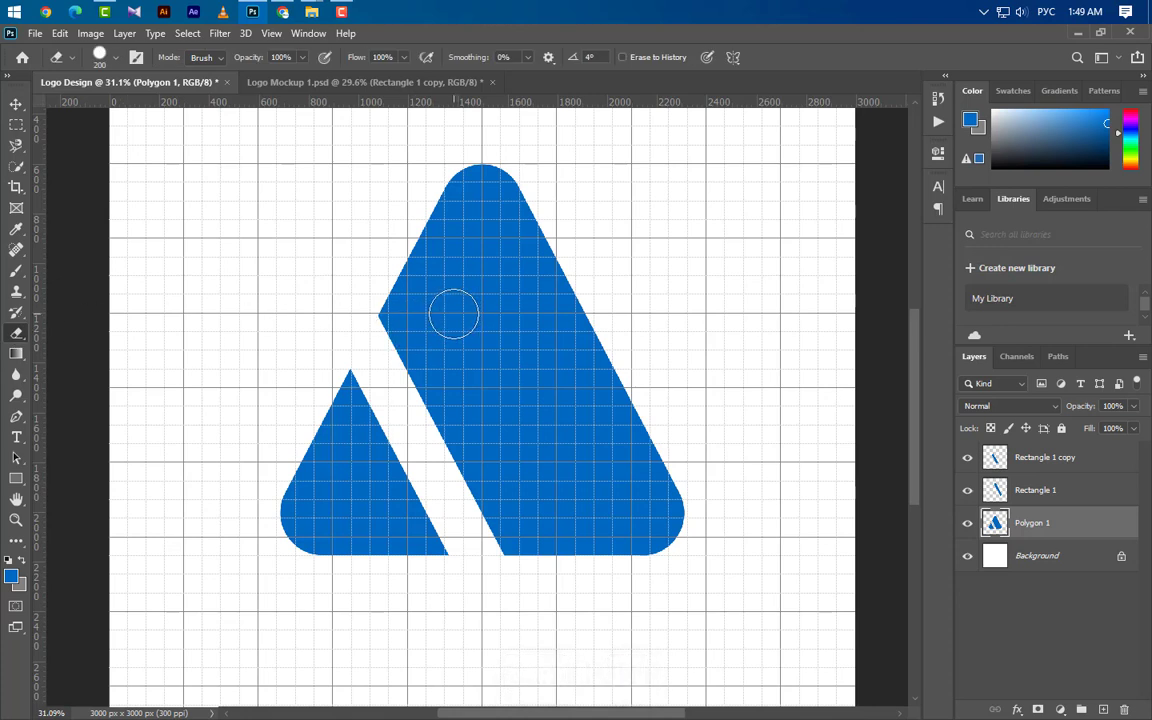
key("bracketright")
key("bracketright")
key("bracketright")
key("bracketright")
key("bracketright")
key("bracketright")
mouse_move(432, 273)
left_mouse_down()
mouse_move(501, 424)
mouse_move(570, 535)
mouse_move(643, 527)
left_mouse_up()
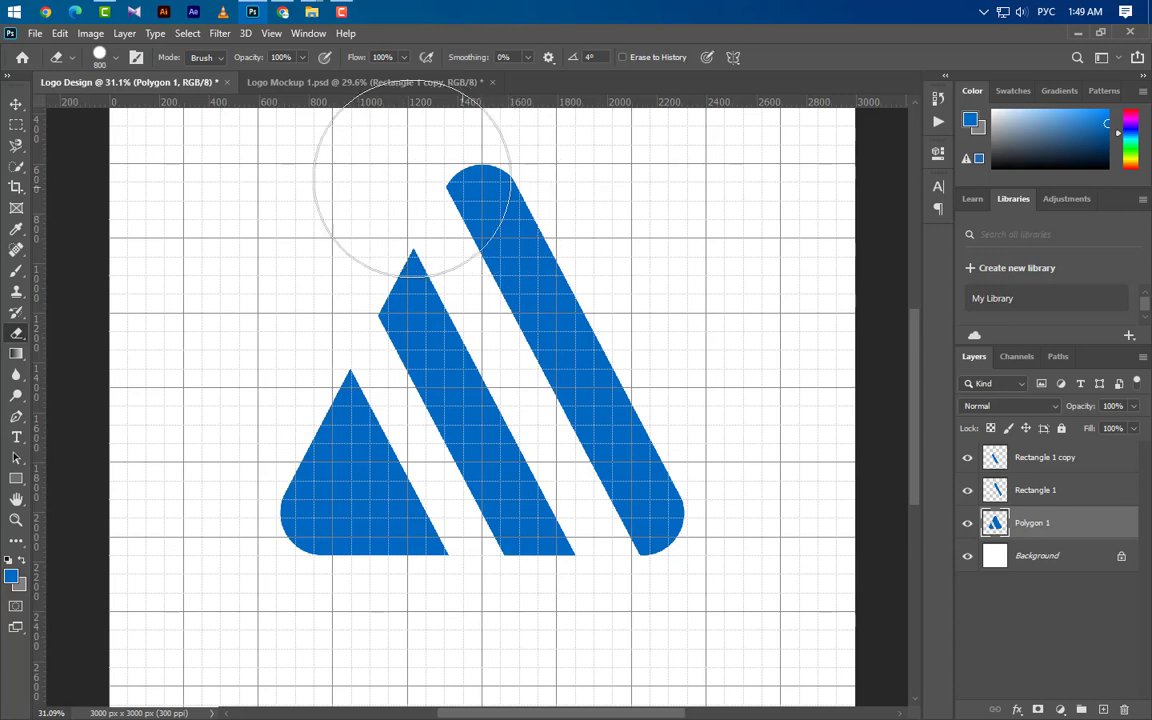
left_click(16, 104)
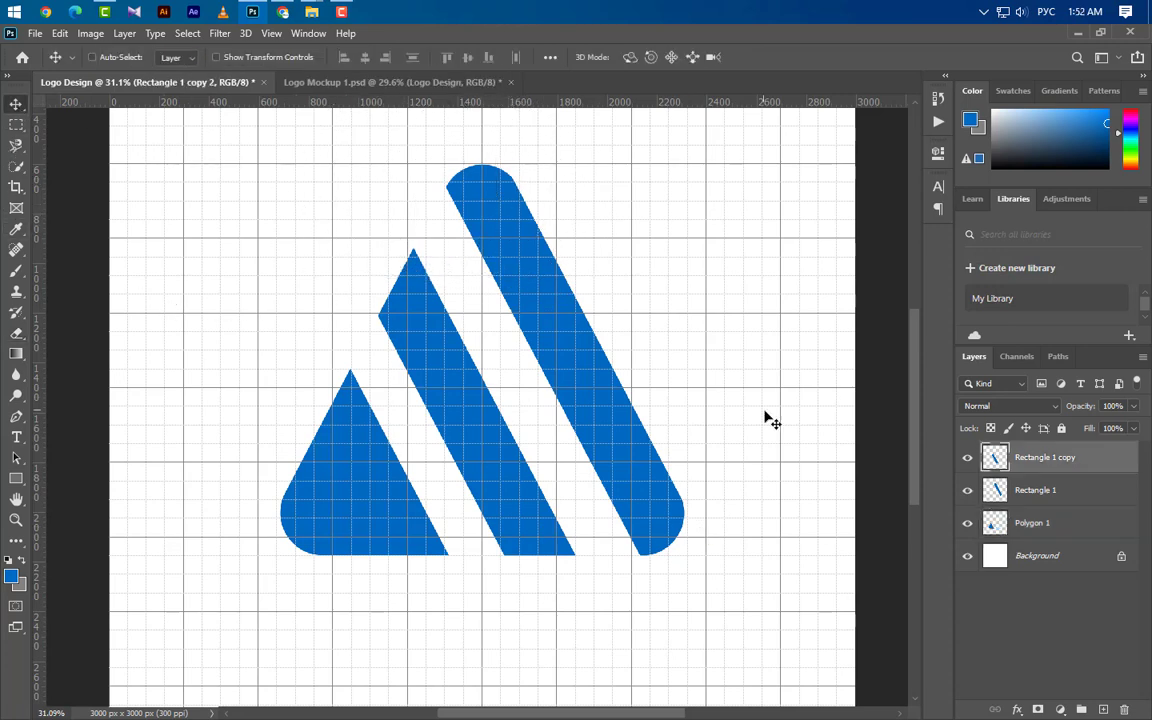
- Duplicate the middle strip and rotate the copy by 27° plus a further 90° clockwise so it lies horizontal
left_click_drag(1109, 466, 1103, 709)
key("ctrl+t")
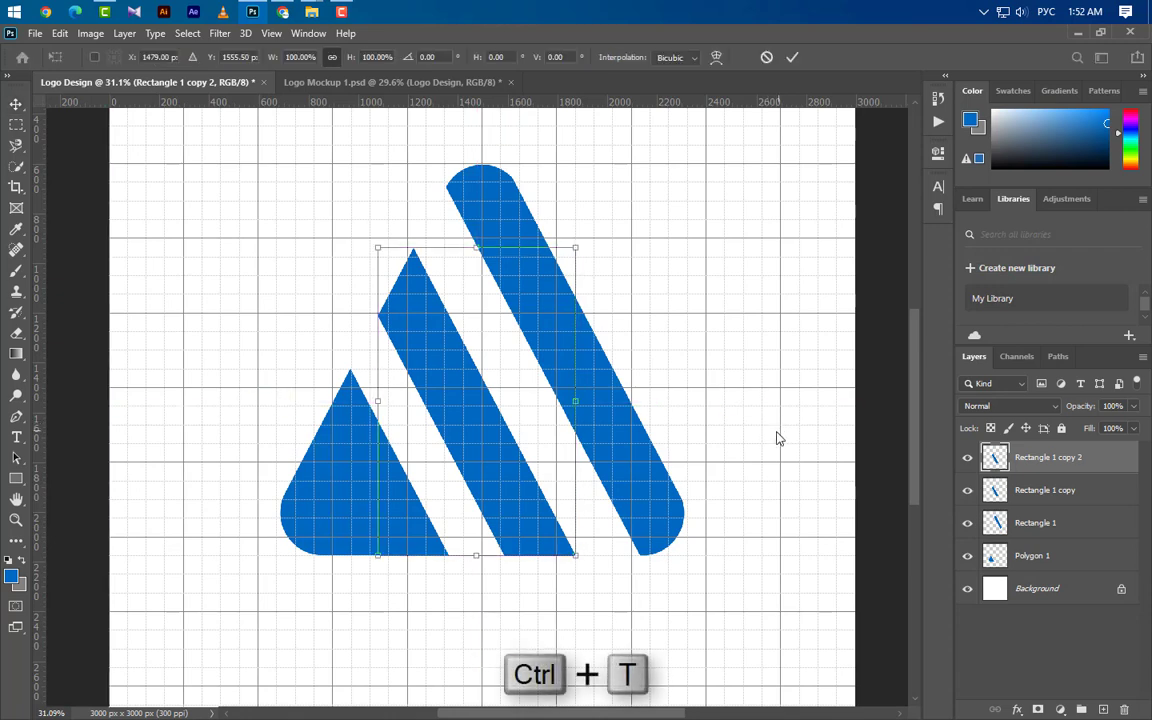
left_click(408, 60)
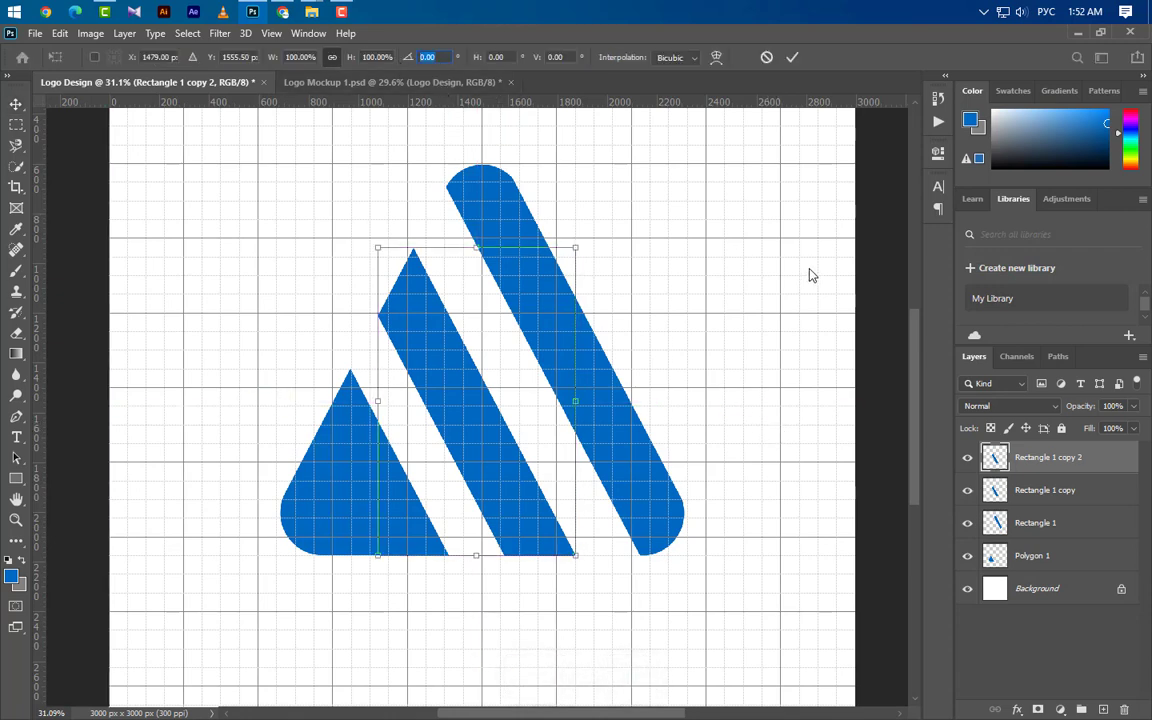
type("27")
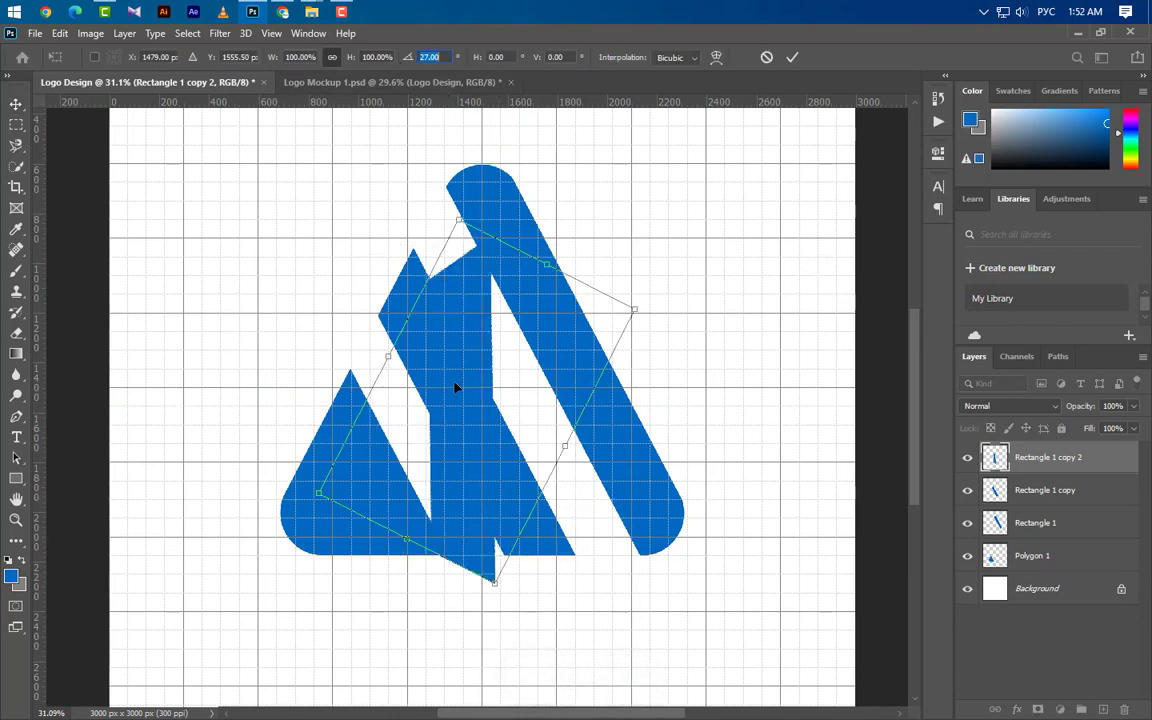
right_click(455, 387)
left_click(560, 620)
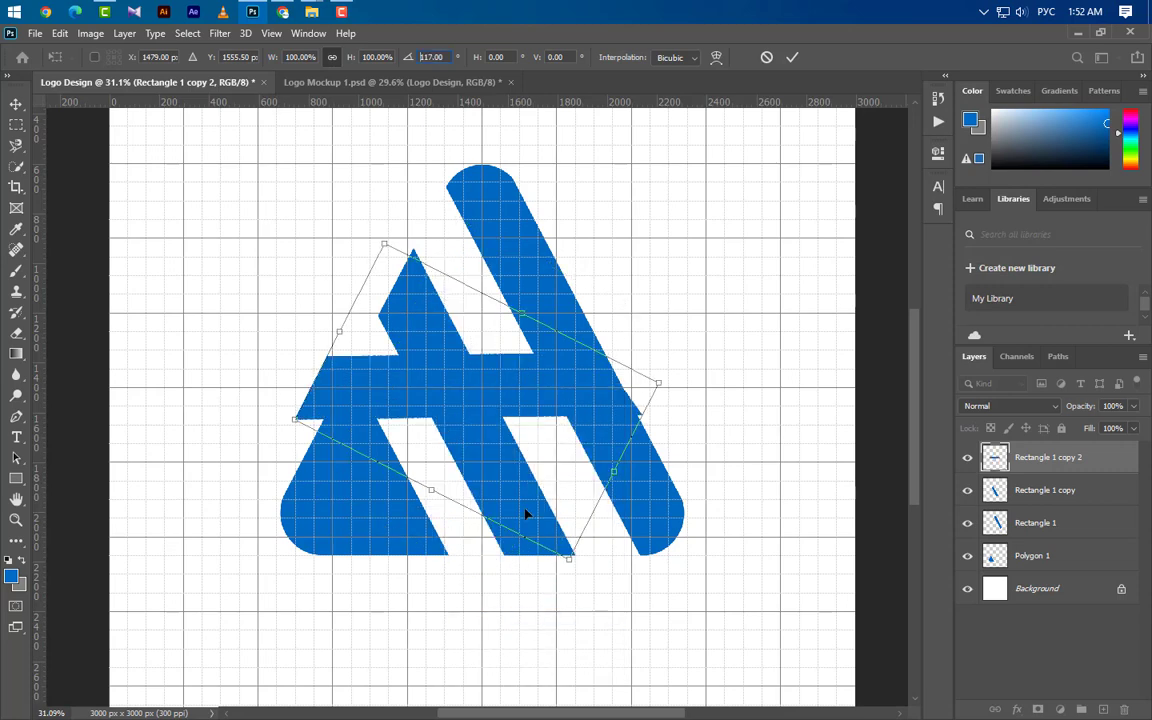
- Move the horizontal strip down across the lower part of the logo, fine-tune it slightly up and right, and apply the transform
left_click_drag(477, 402, 510, 465)
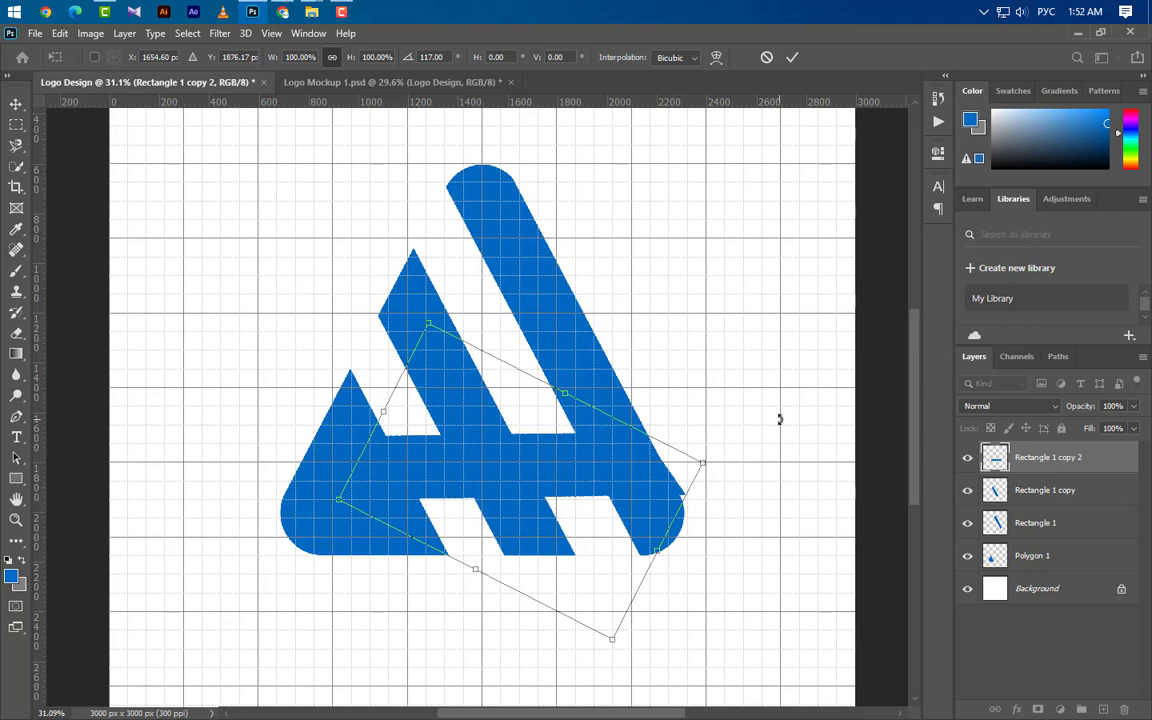
key("Up")
key("Up")
key("Up")
key("Up")
key("Right")
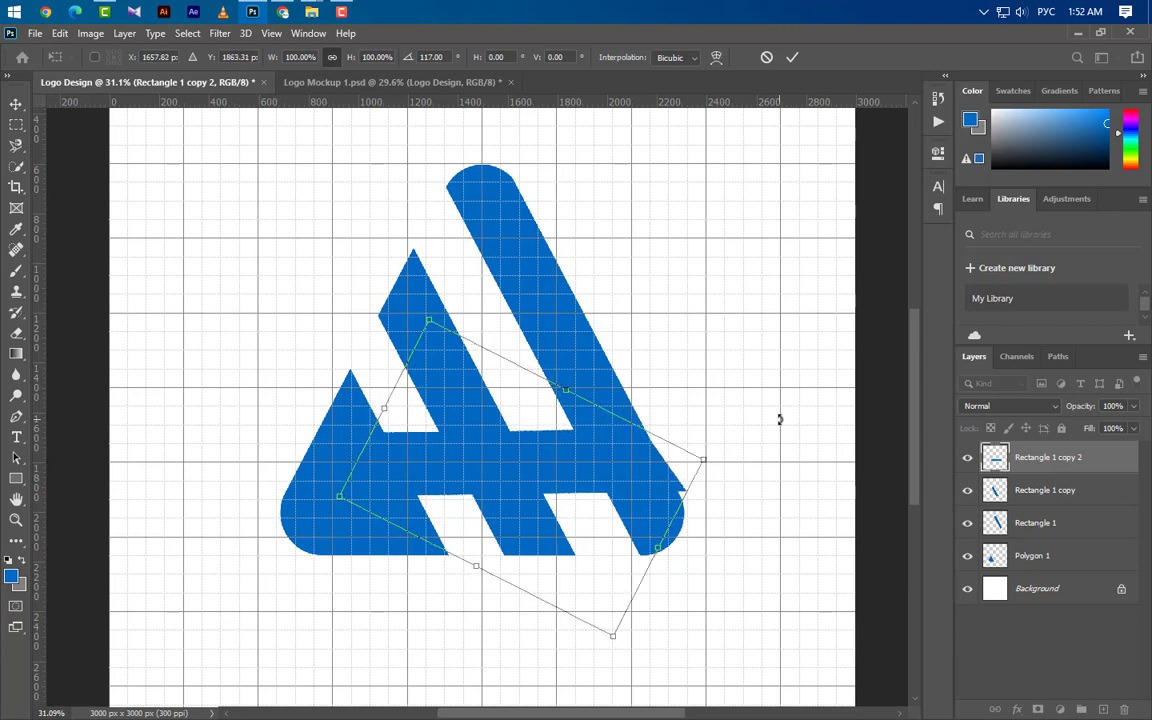
key("Right")
key("Right")
key("Right")
key("Right")
key("Right")
key("Right")
key("Right")
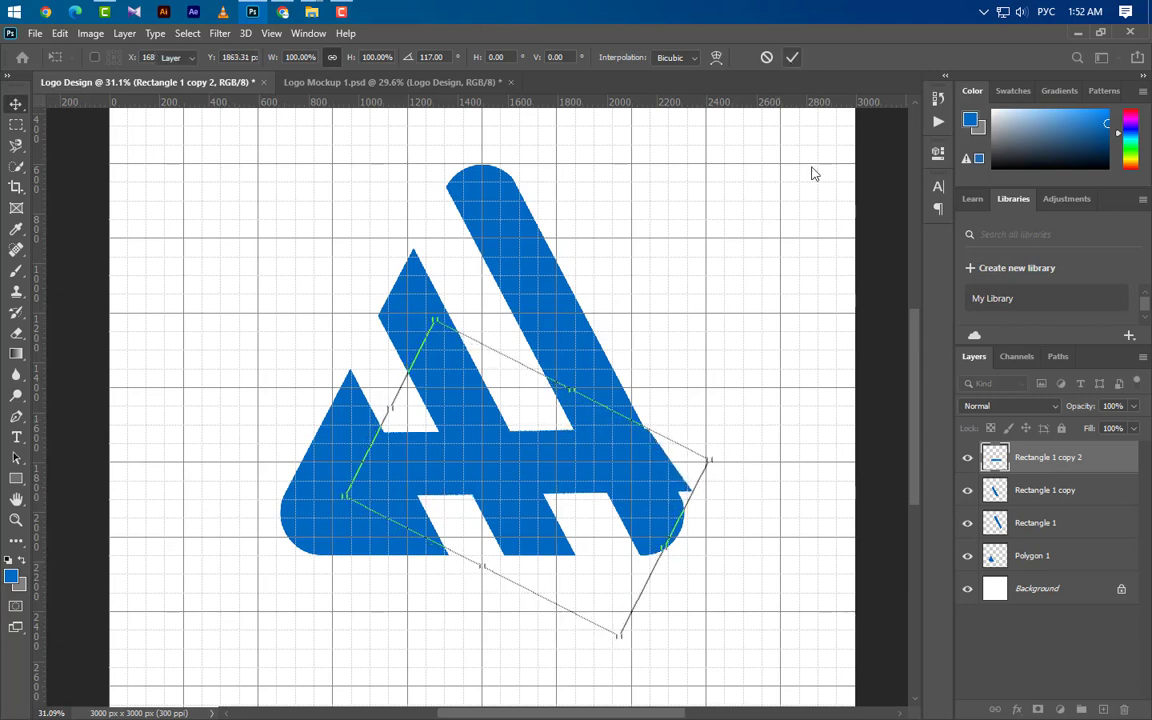
key("Return")
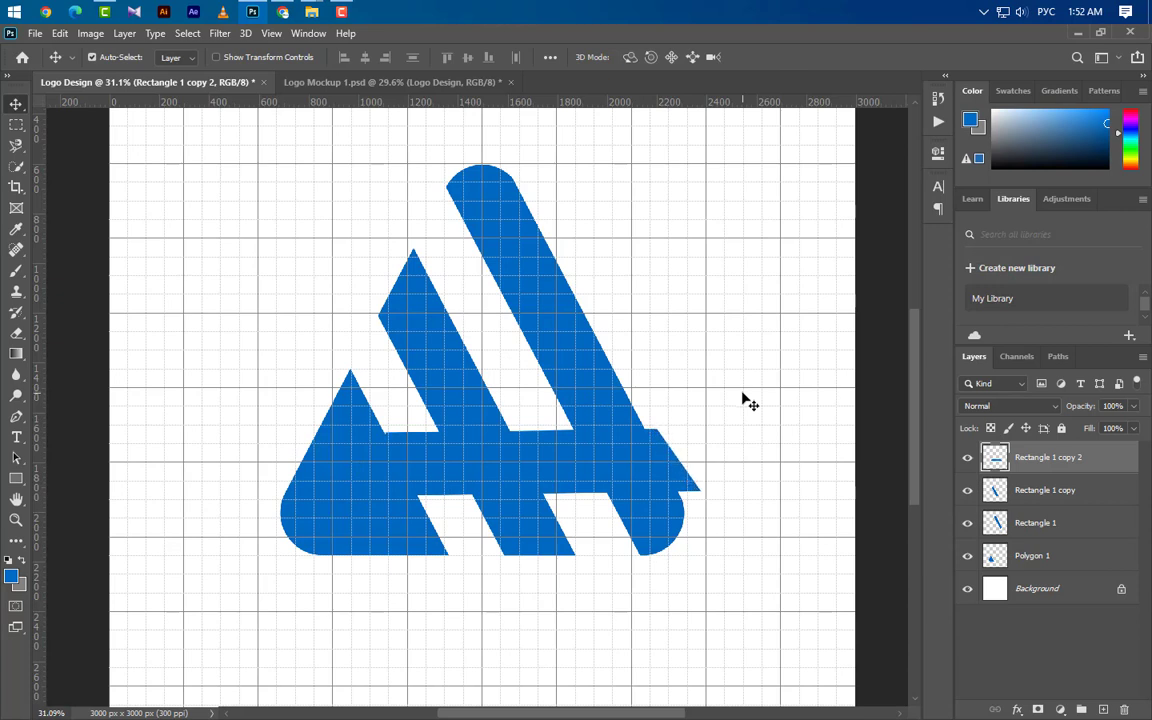
- Replace the horizontal strip layer with a selection of its outline and cut that area out of the small triangle piece, clearing the selection
left_click(993, 457, "ctrl")
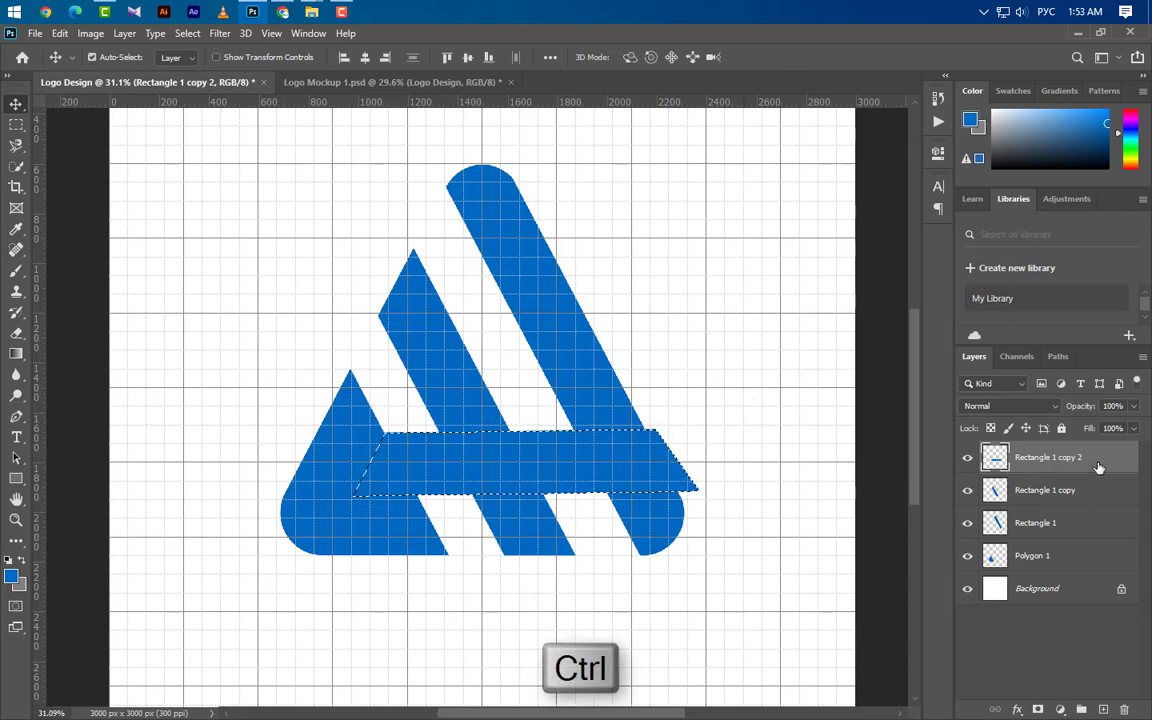
left_click_drag(993, 457, 1124, 709)
left_click(1092, 535)
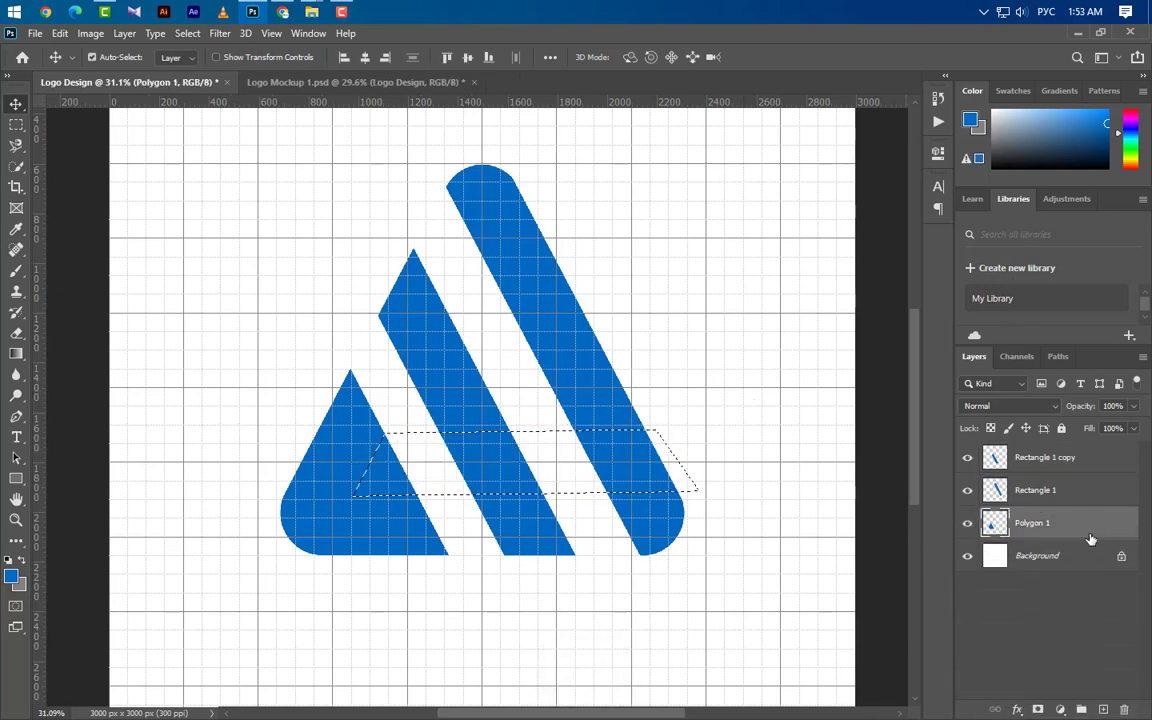
key("Delete")
key("ctrl+d")
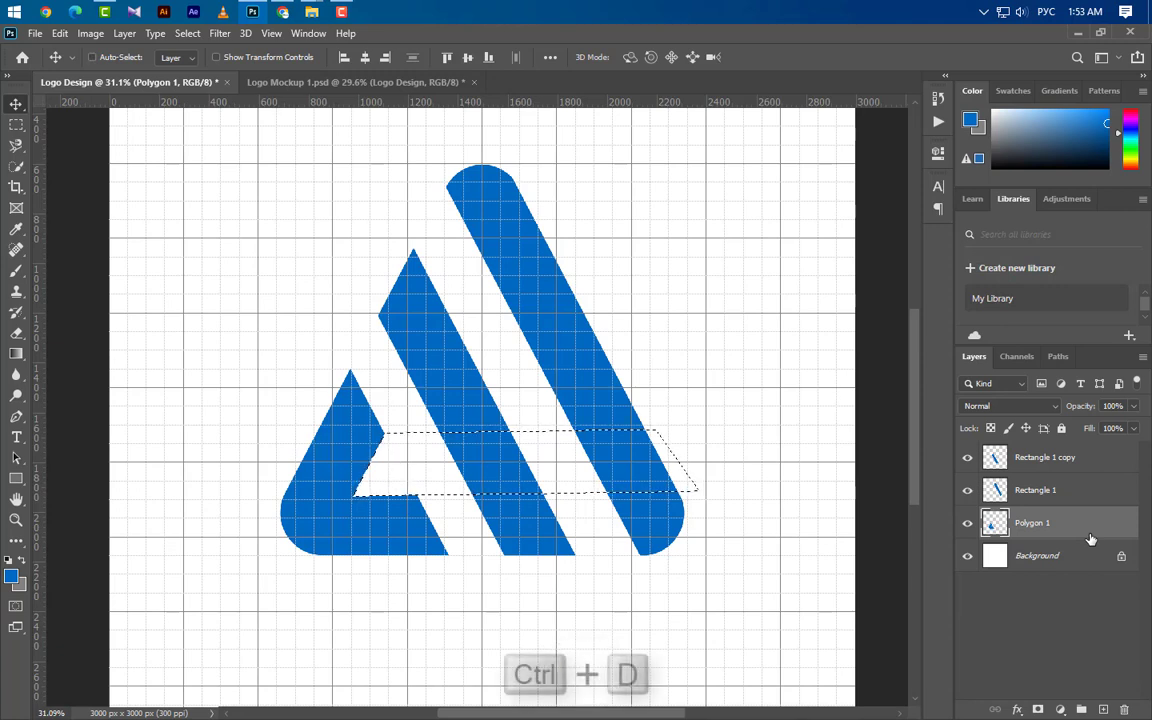
- Draw a blue rectangle about 600 × 254 px as a crossbar joining the middle strip and the right strip
left_click(16, 478)
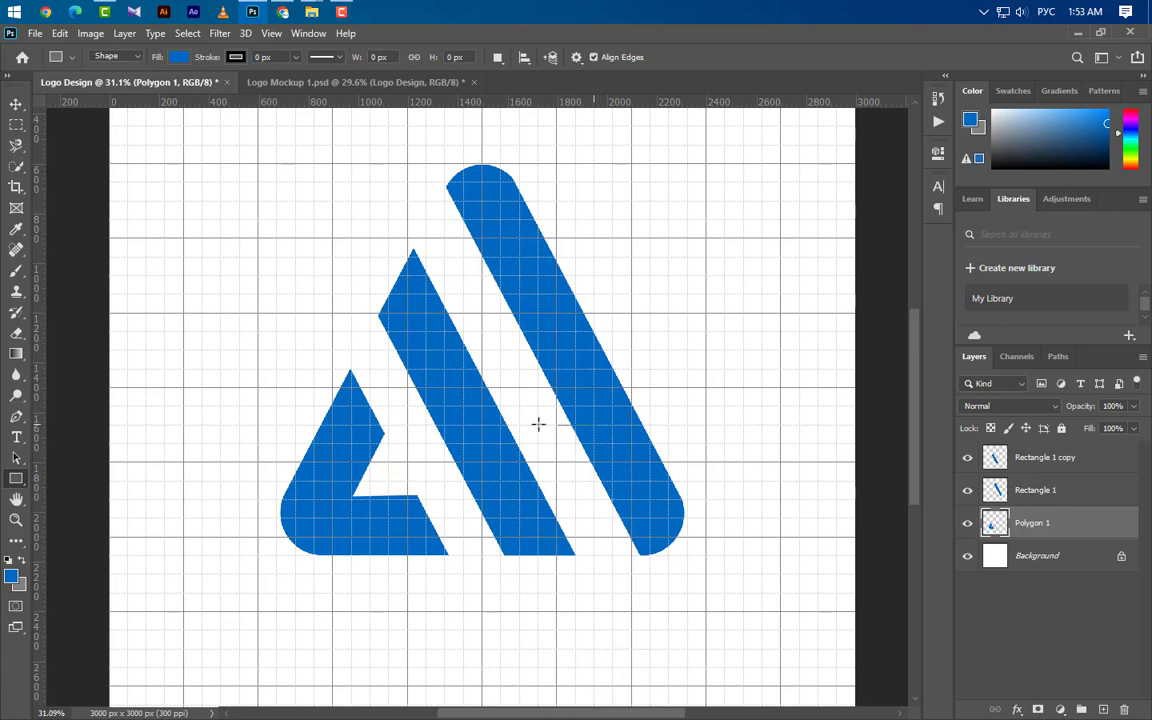
left_click_drag(459, 420, 445, 362)
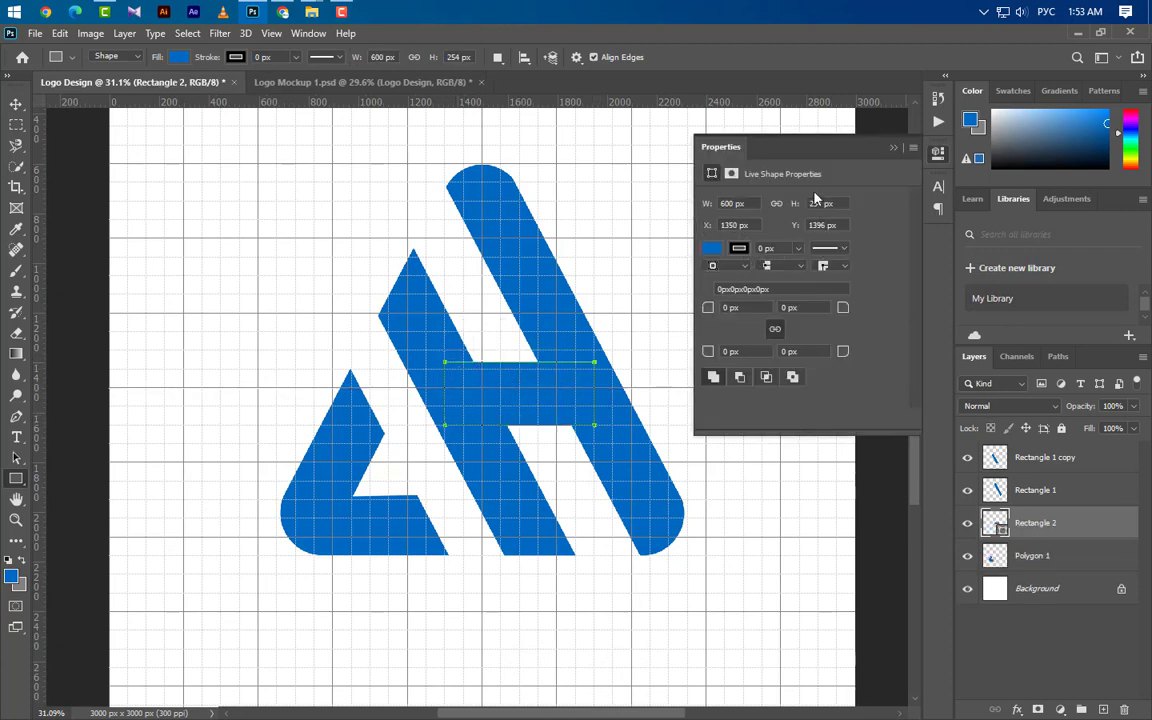
left_click(895, 149)
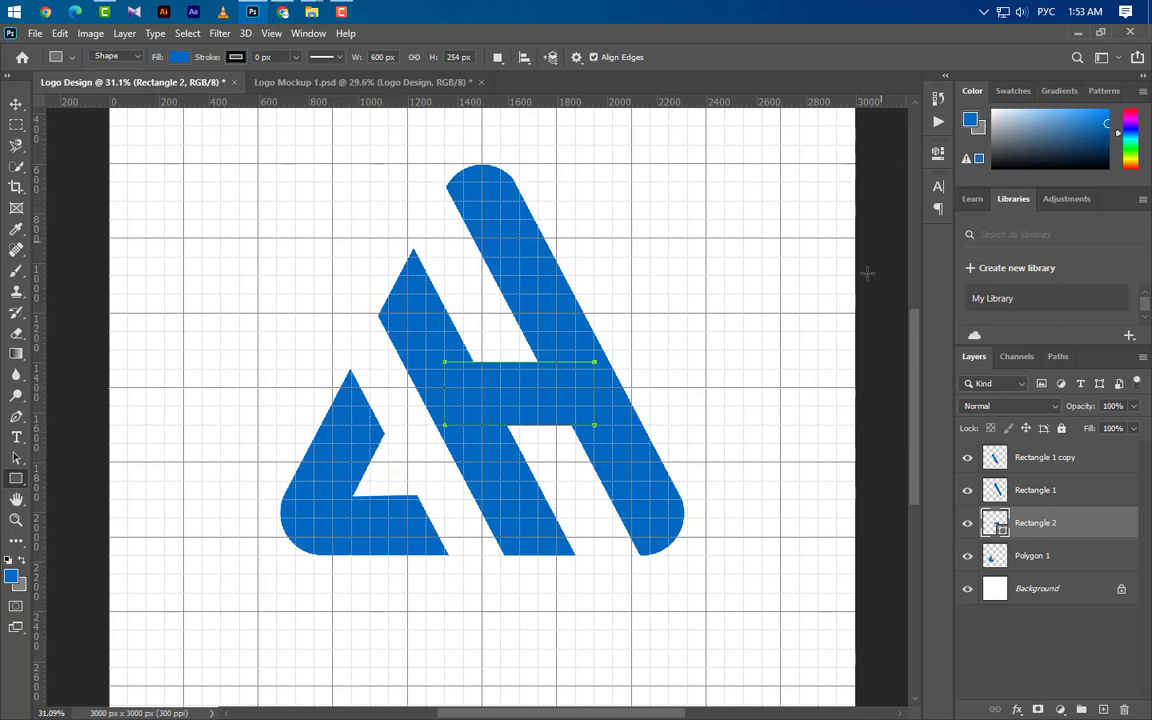
left_click(16, 105)
- Apply a grey #818181 Color Overlay at 100% opacity to the notched triangle piece
left_click(1097, 566)
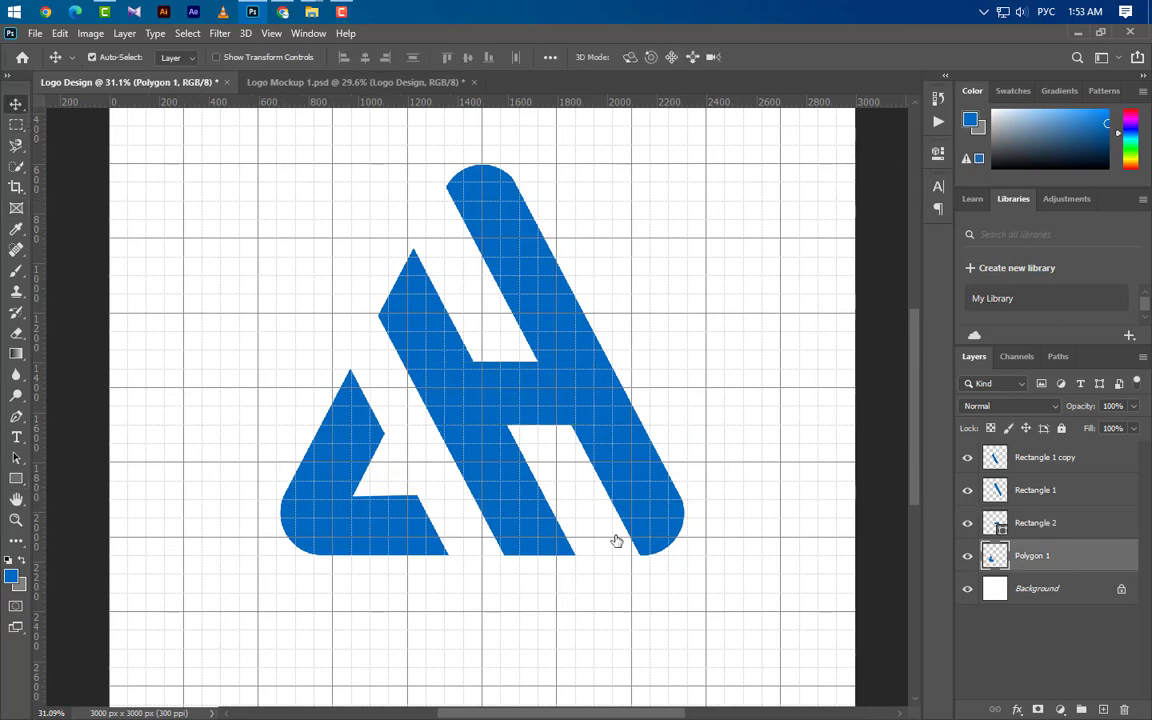
left_click(600, 450)
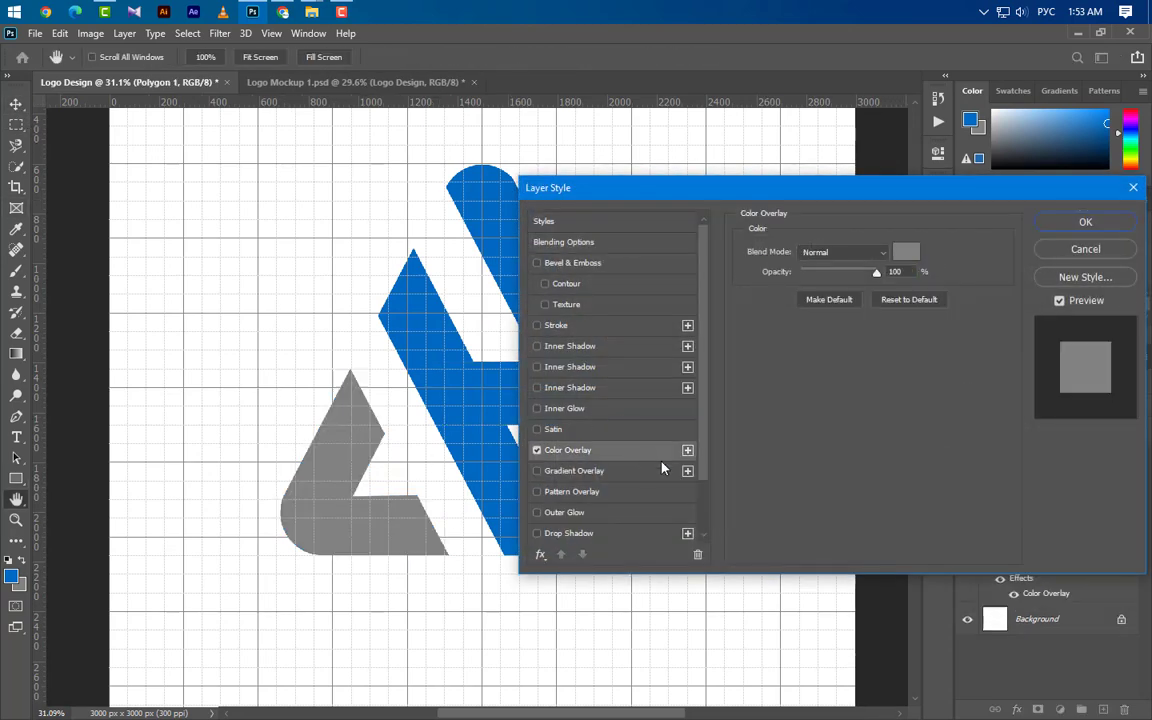
left_click(906, 251)
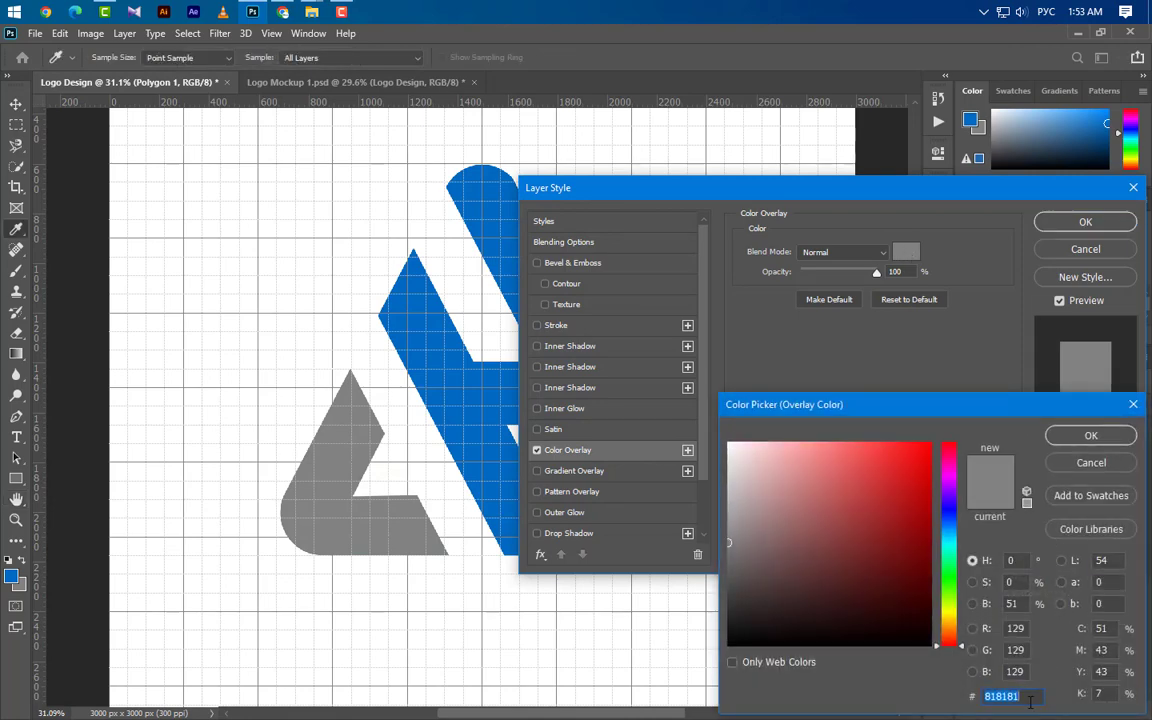
left_click(1091, 435)
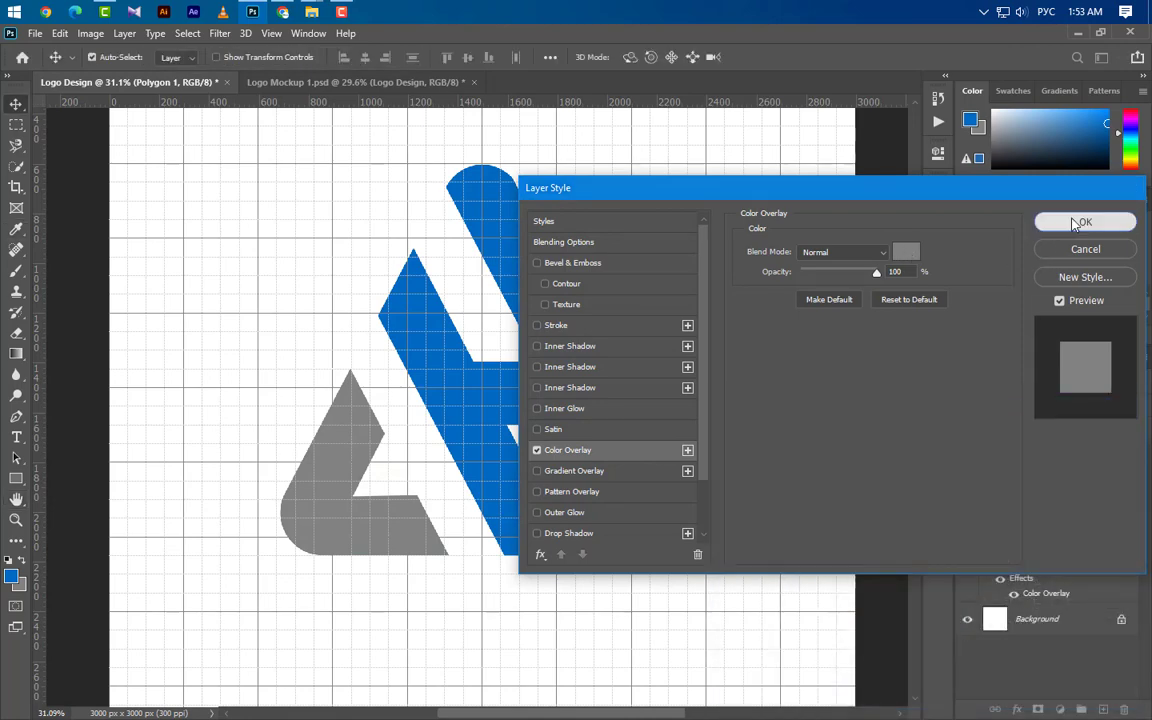
left_click(1085, 221)
- Group all the logo layers above the background into one layer group
key("ctrl+minus")
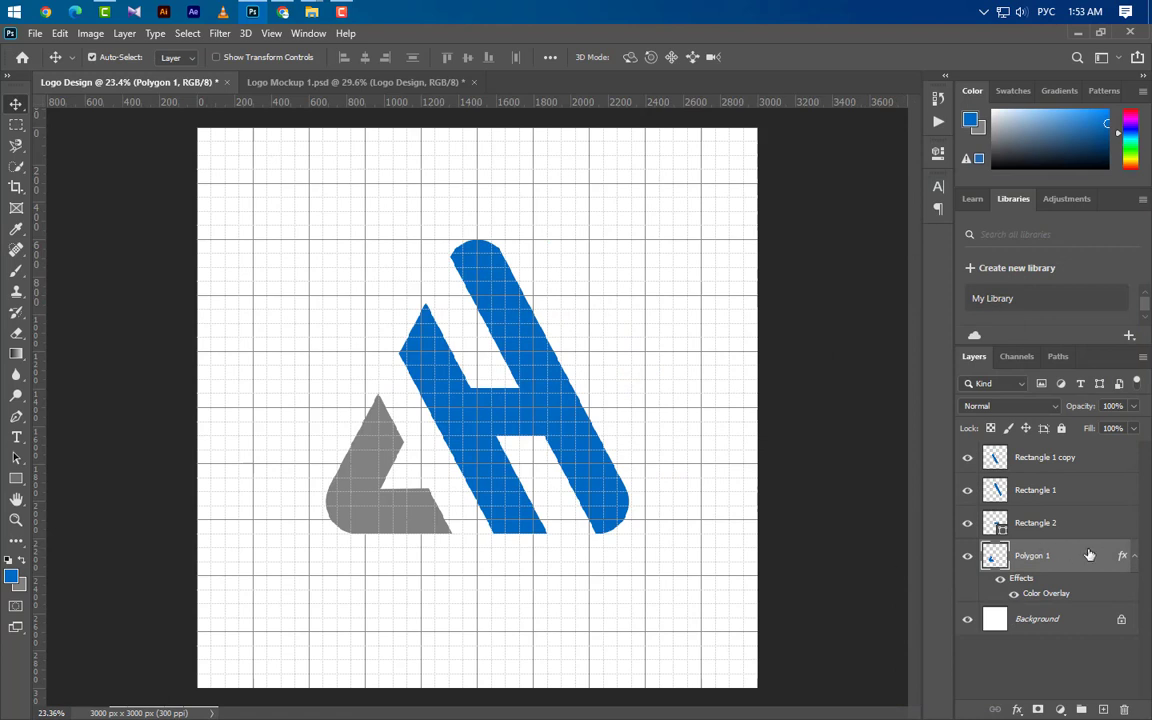
key("ctrl+alt+a")
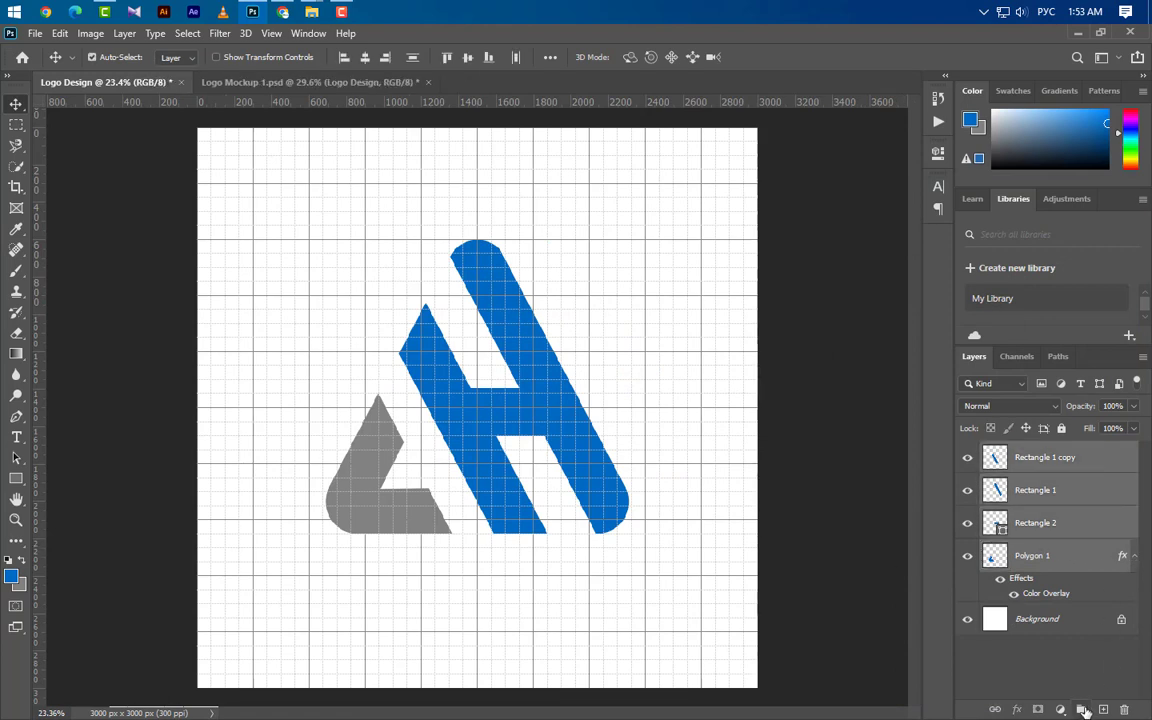
left_click(1082, 709)
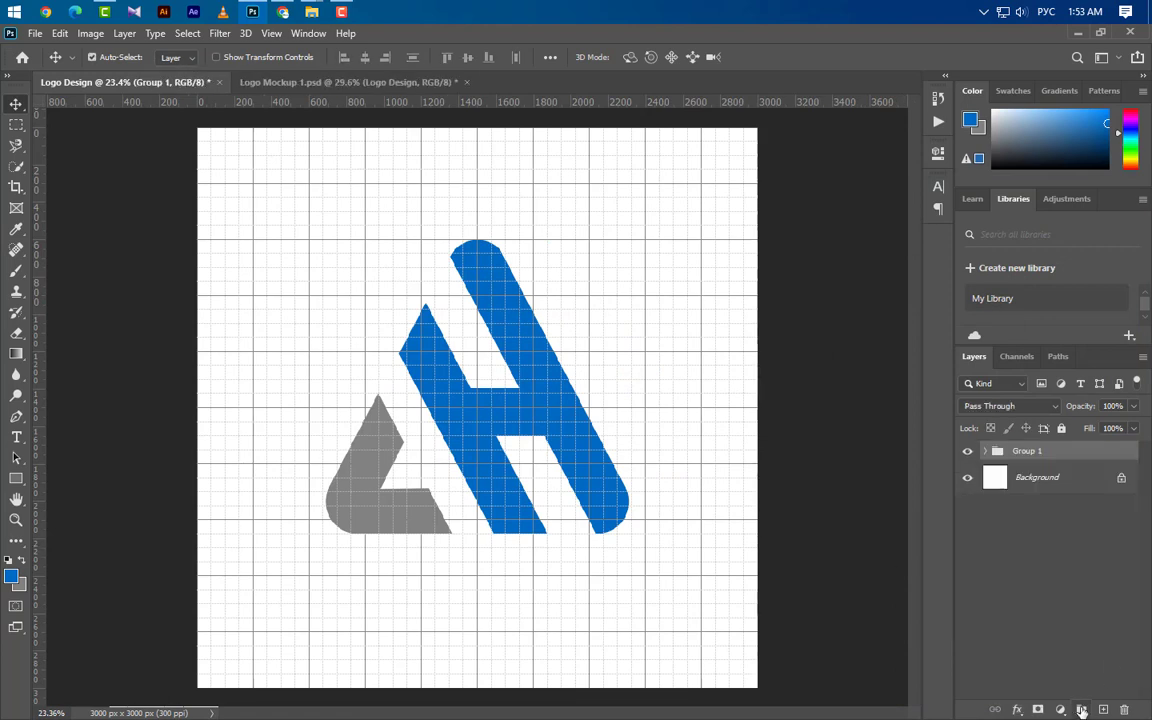
- Draw a circle over the logo and resize it to 2400 × 2400 px, centred on the canvas
left_click(16, 478)
left_click(100, 508)
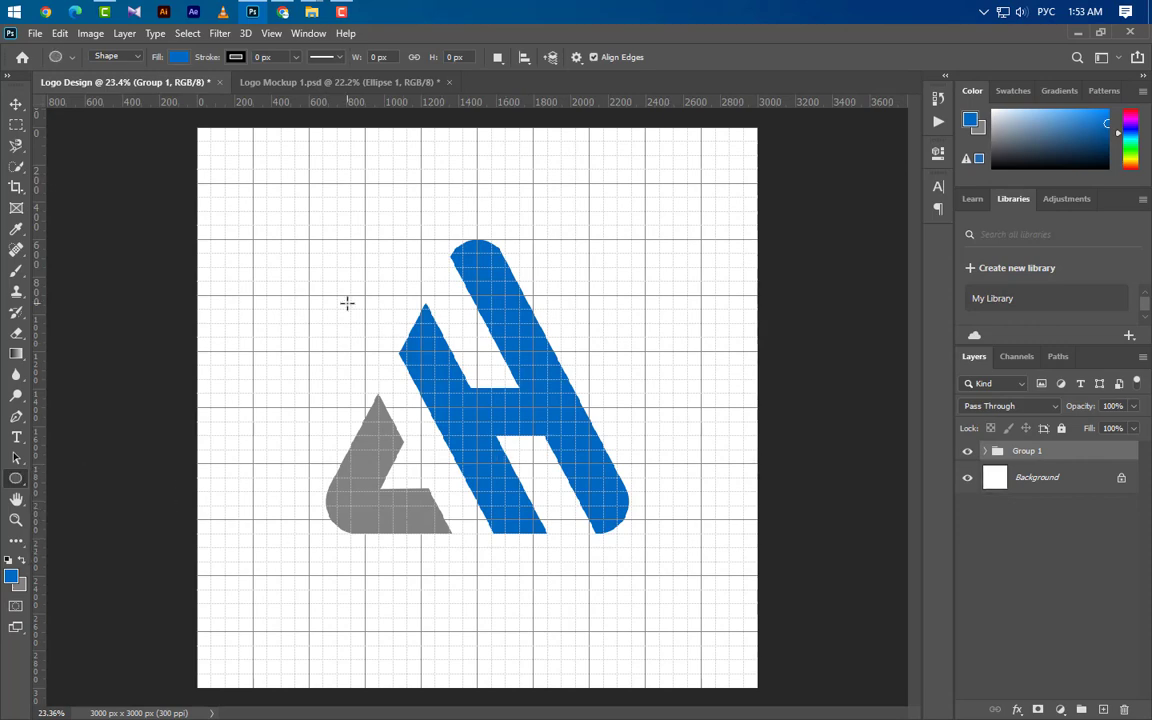
mouse_move(347, 303)
left_mouse_down()
mouse_move(648, 612)
mouse_move(645, 603)
left_mouse_up()
left_click(805, 133)
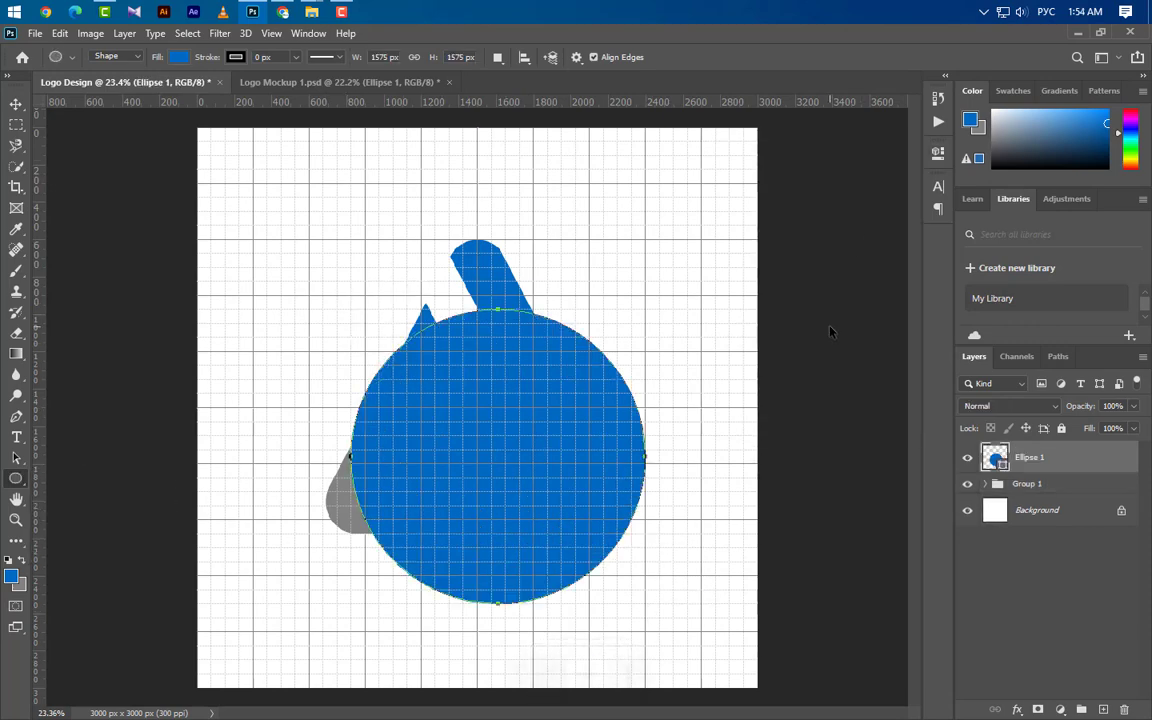
key("ctrl+t")
left_click_drag(635, 391, 535, 296)
left_click_drag(478, 477, 478, 631)
key("Return")
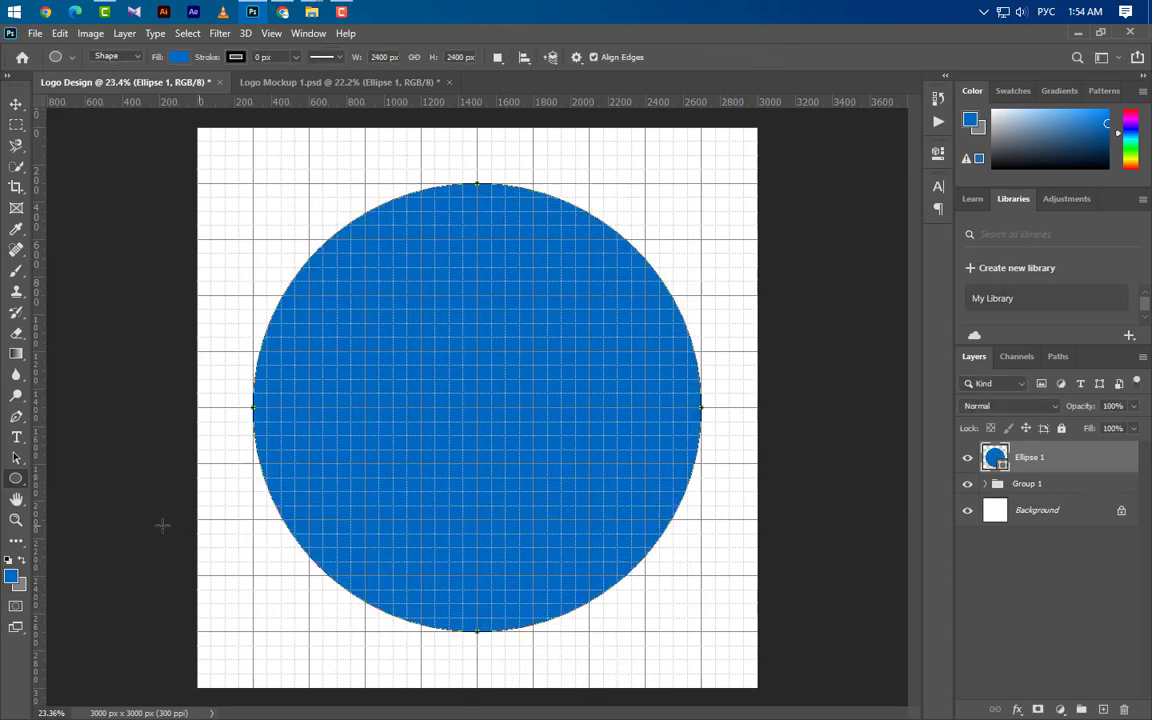
- Remove the circle's fill and set its stroke width to 100 px
left_click(174, 57)
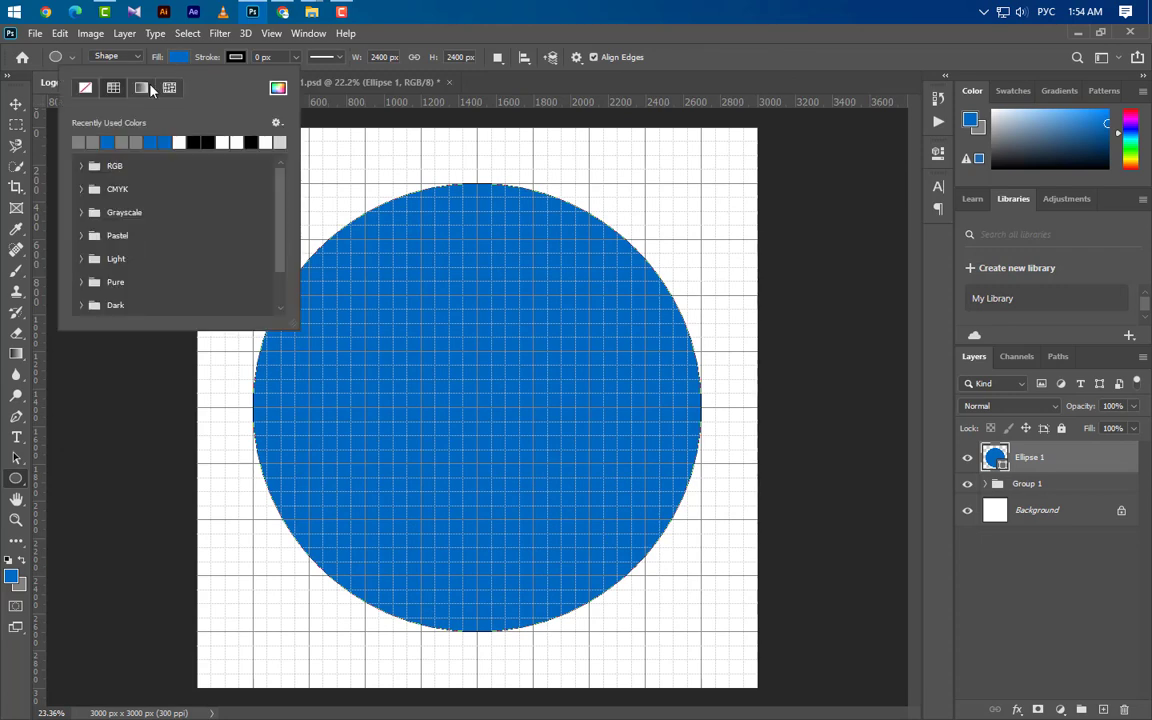
left_click(86, 88)
left_click(263, 57)
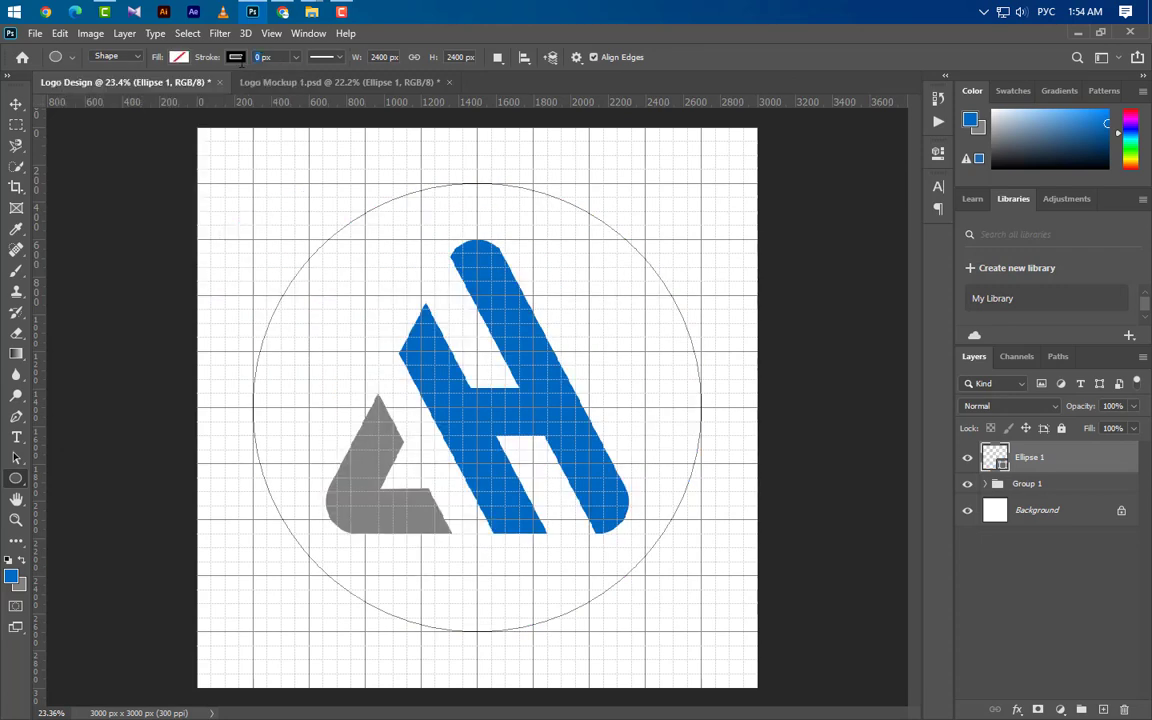
key("Return")
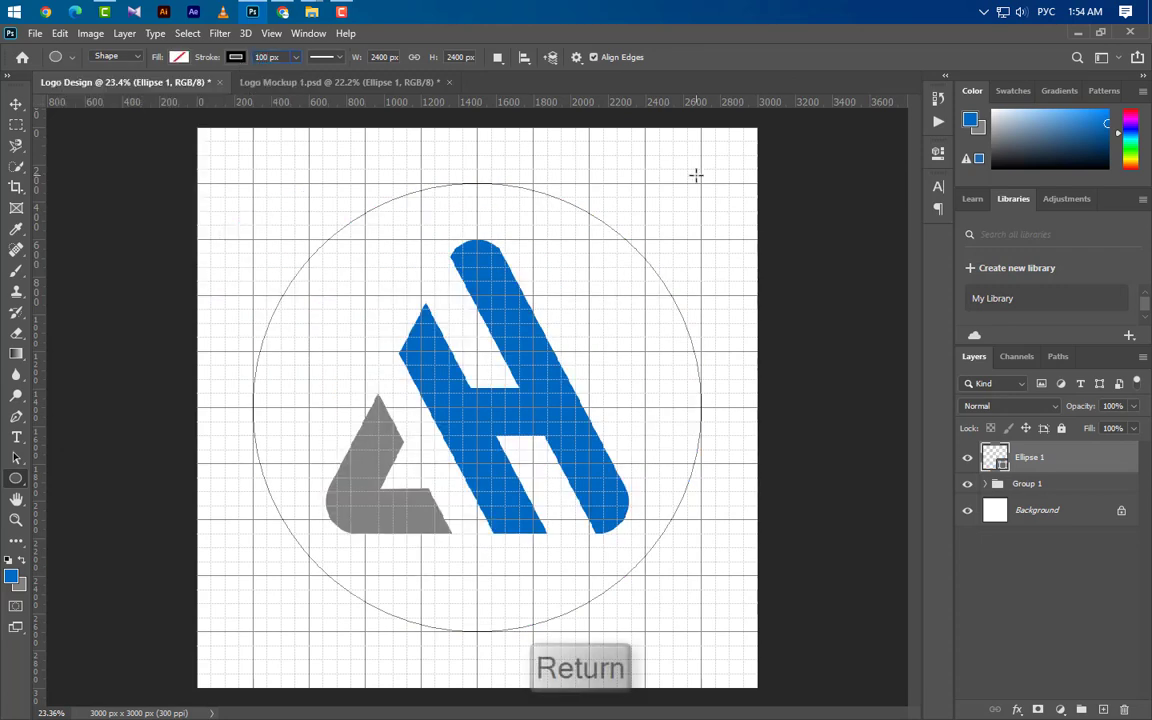
- Convert the circle outline to a smart object and apply a grey Color Overlay at 100% opacity
right_click(1094, 470)
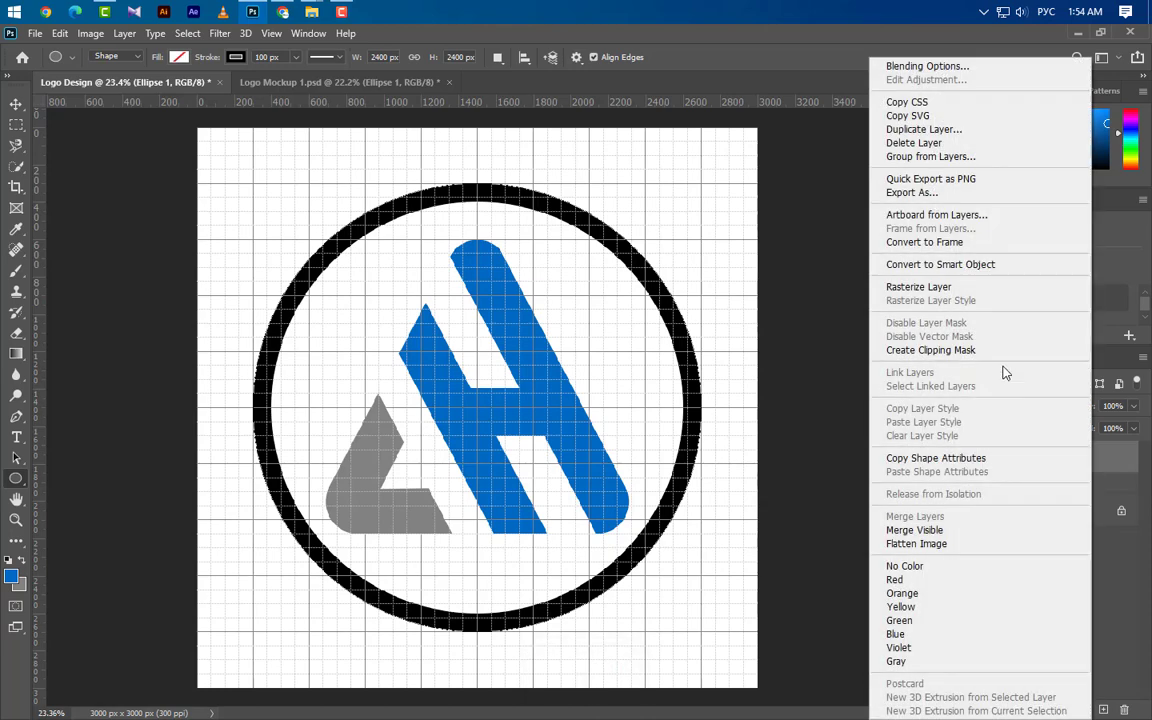
left_click(998, 262)
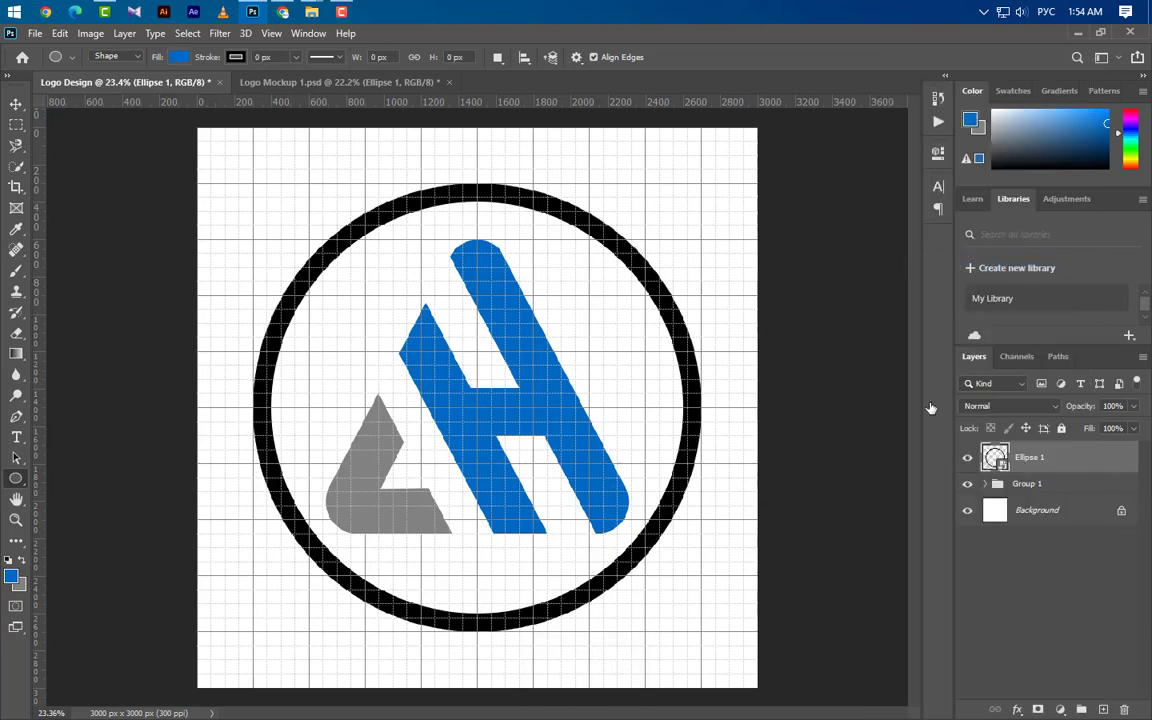
double_click(1085, 457)
left_click(617, 452)
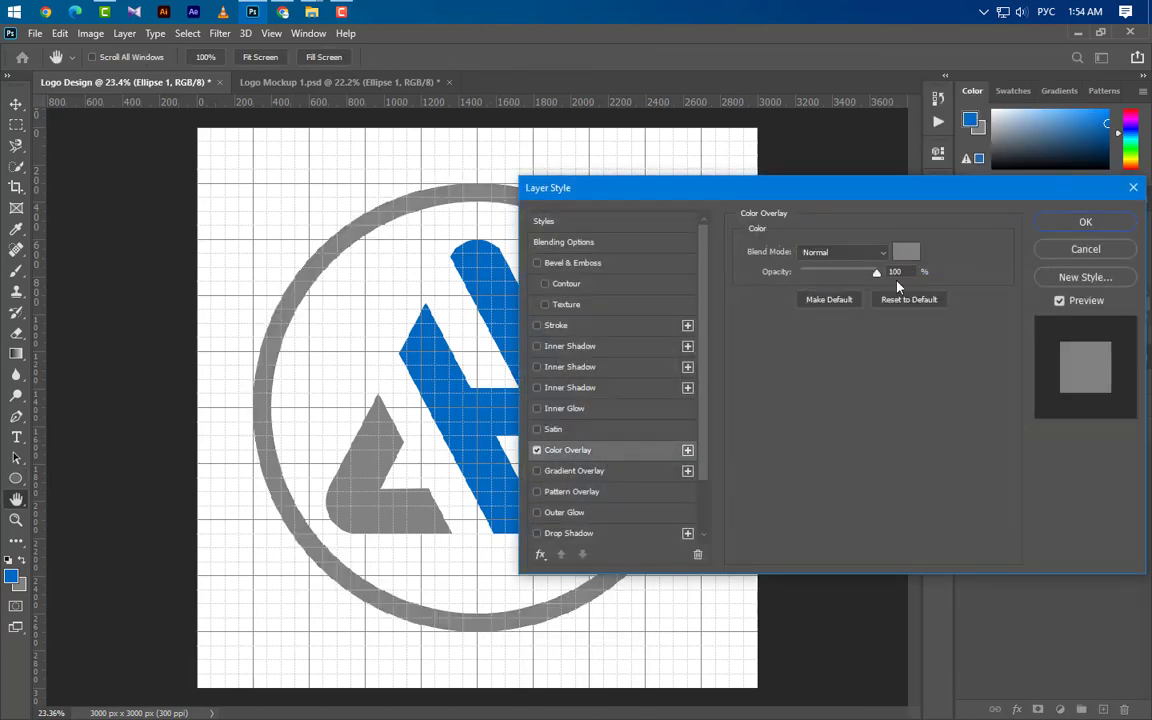
left_click(906, 251)
left_click(1077, 437)
left_click(1082, 222)
- Scale the ring and the logo group together to 75%, keeping them horizontally centred, and group them
left_click(1086, 516, "shift")
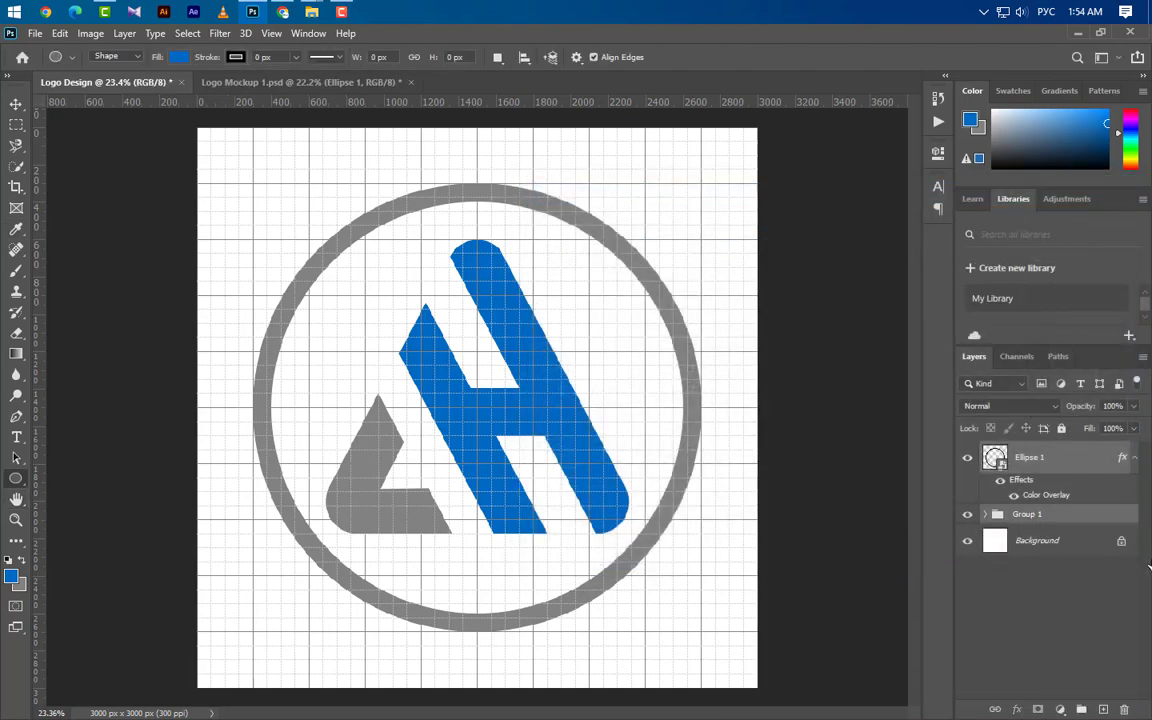
key("ctrl+t")
left_click_drag(478, 632, 491, 519)
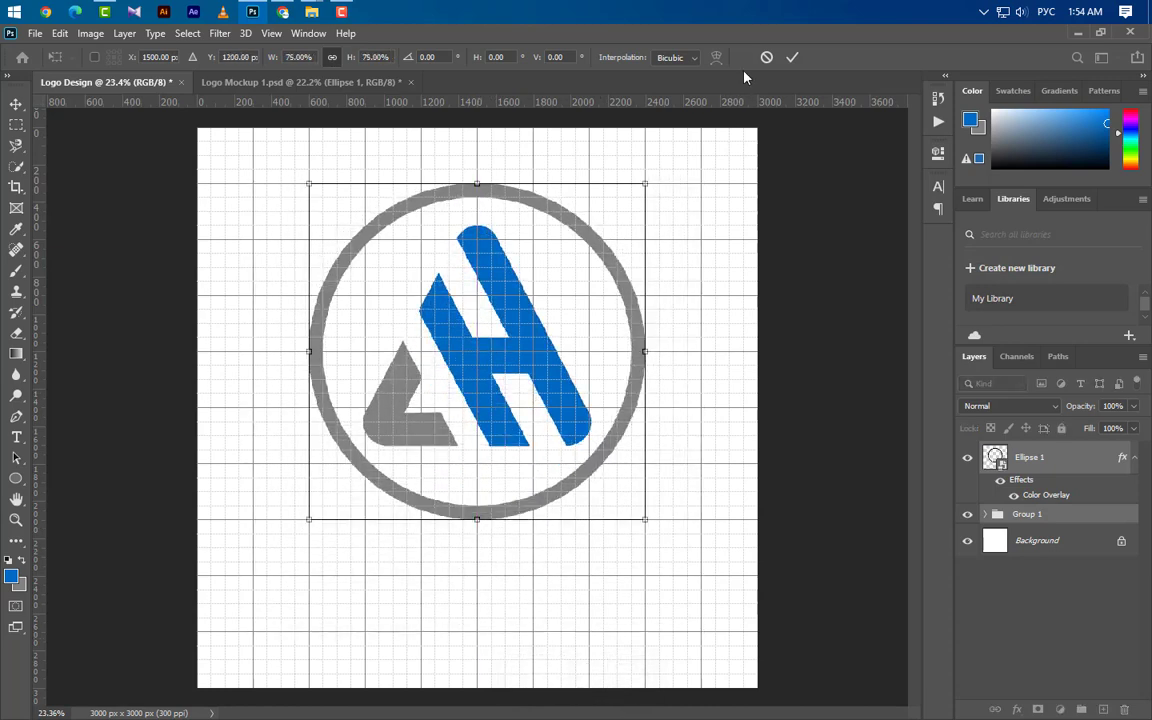
left_click(793, 58)
key("u")
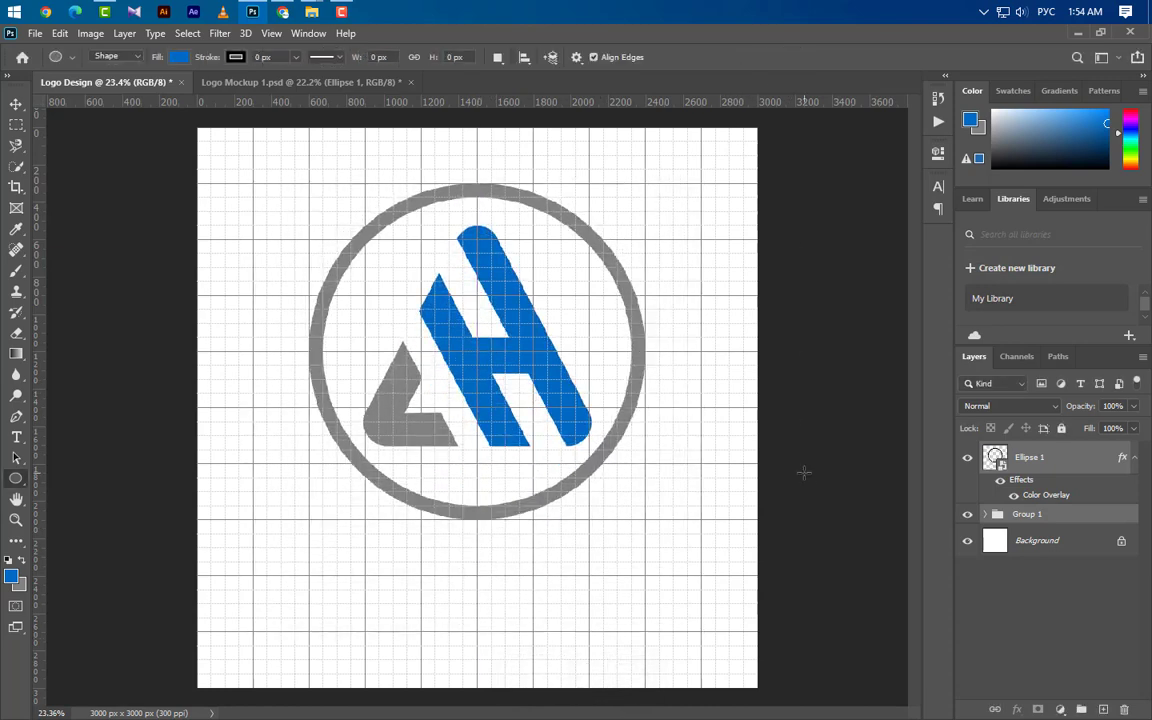
left_click(16, 437)
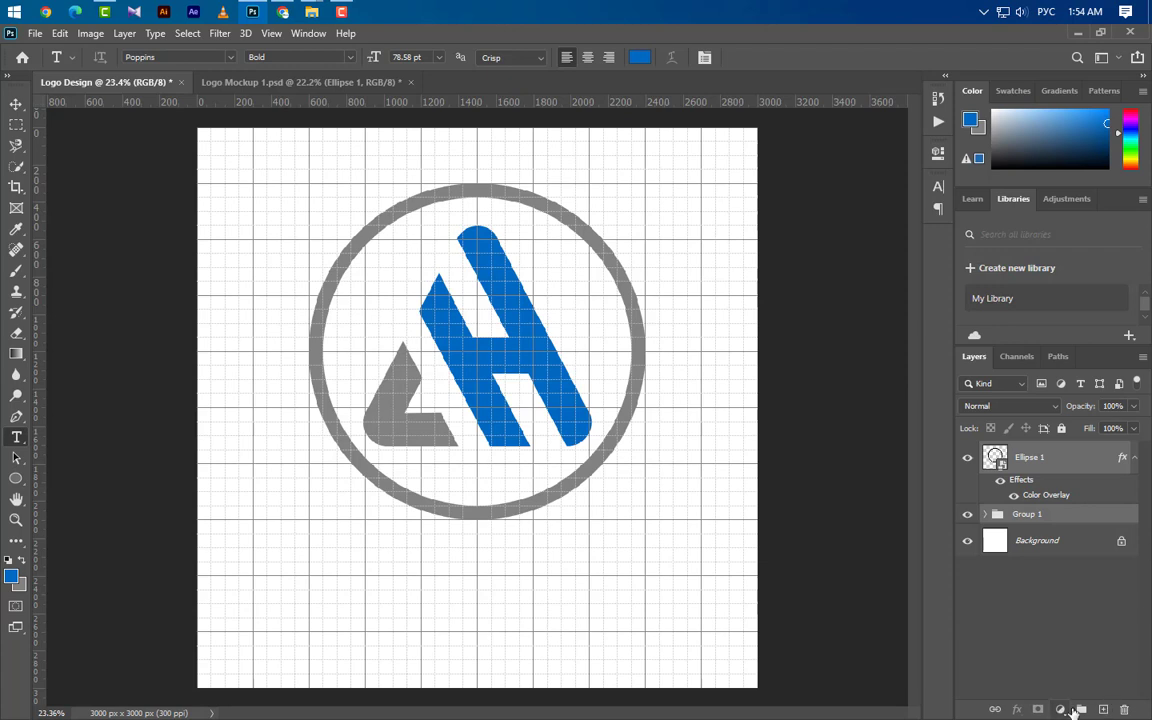
left_click(1081, 709)
- Add the text LOGO HERE in Poppins Bold on a new layer below the ring
left_click(1102, 709)
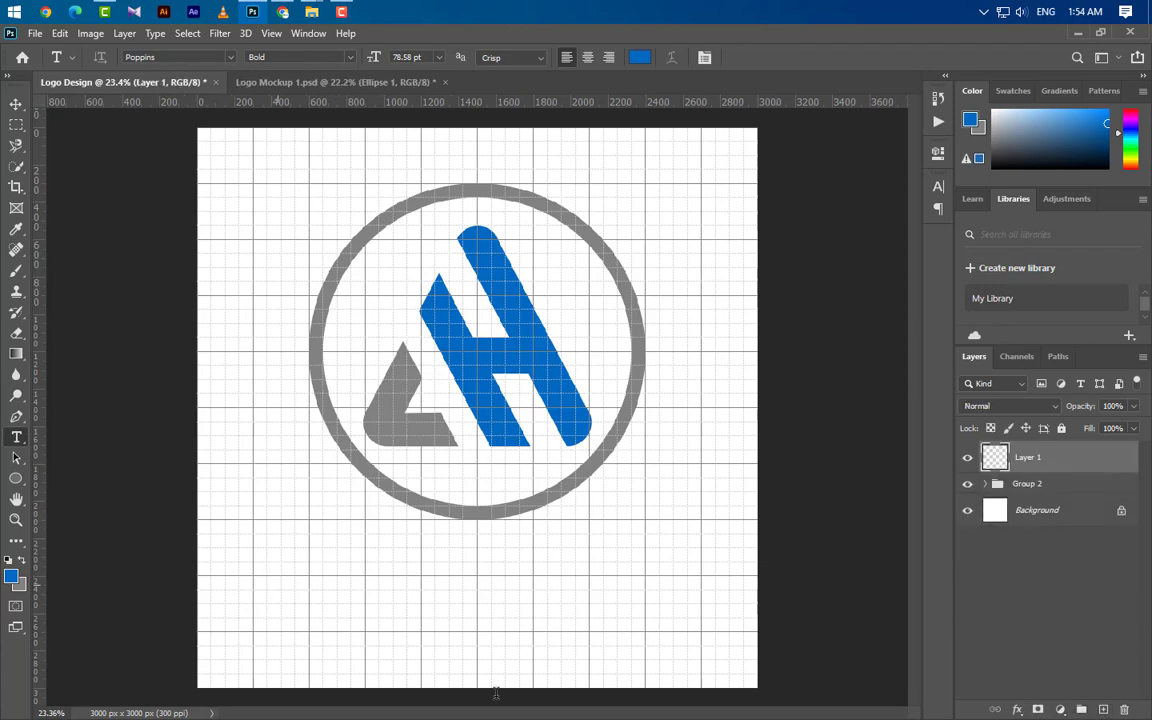
left_click(277, 585)
type("LOG")
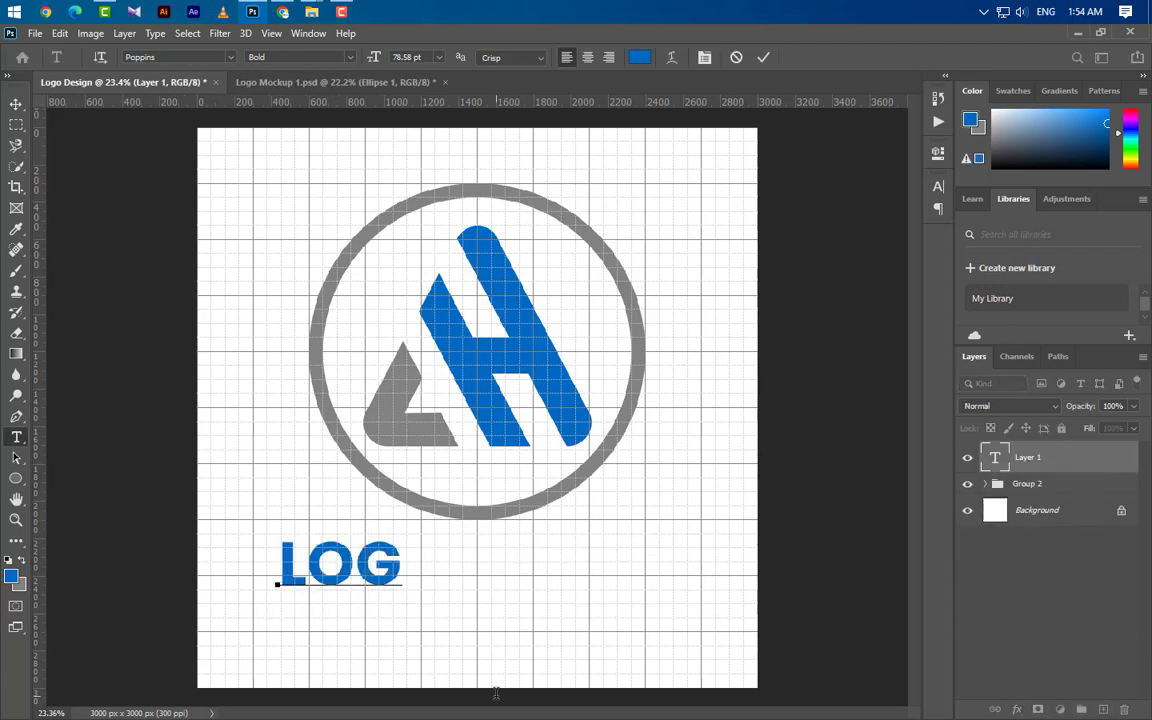
type("O HERE")
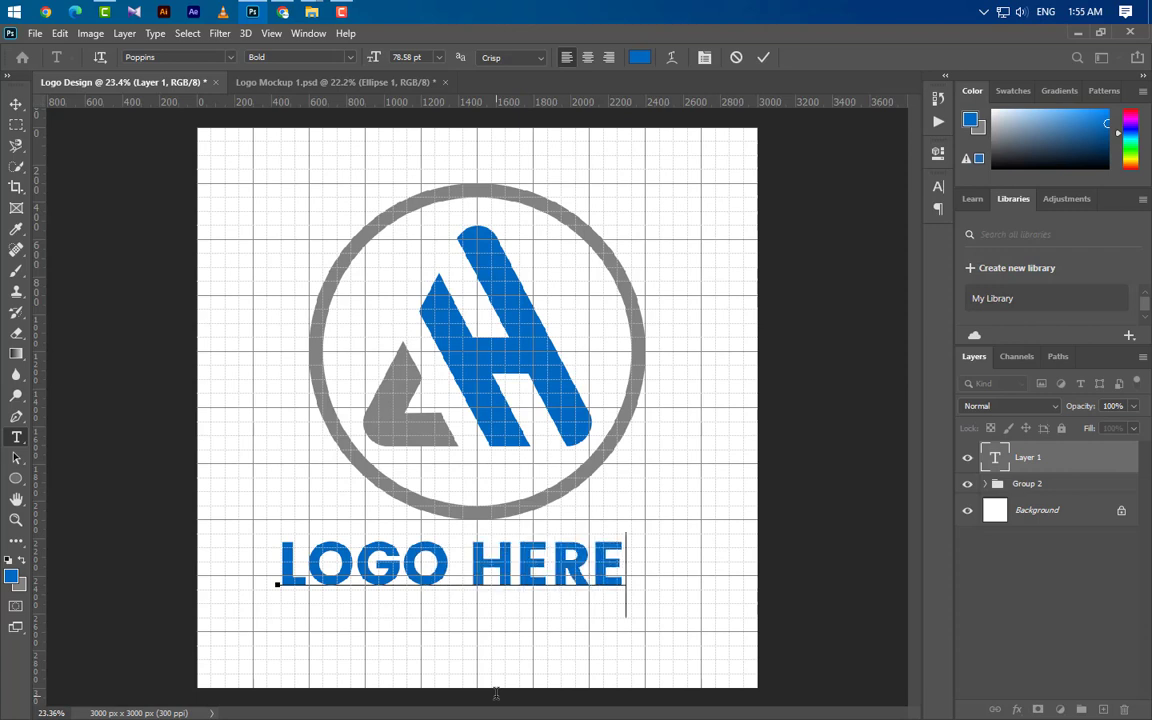
left_click(763, 57)
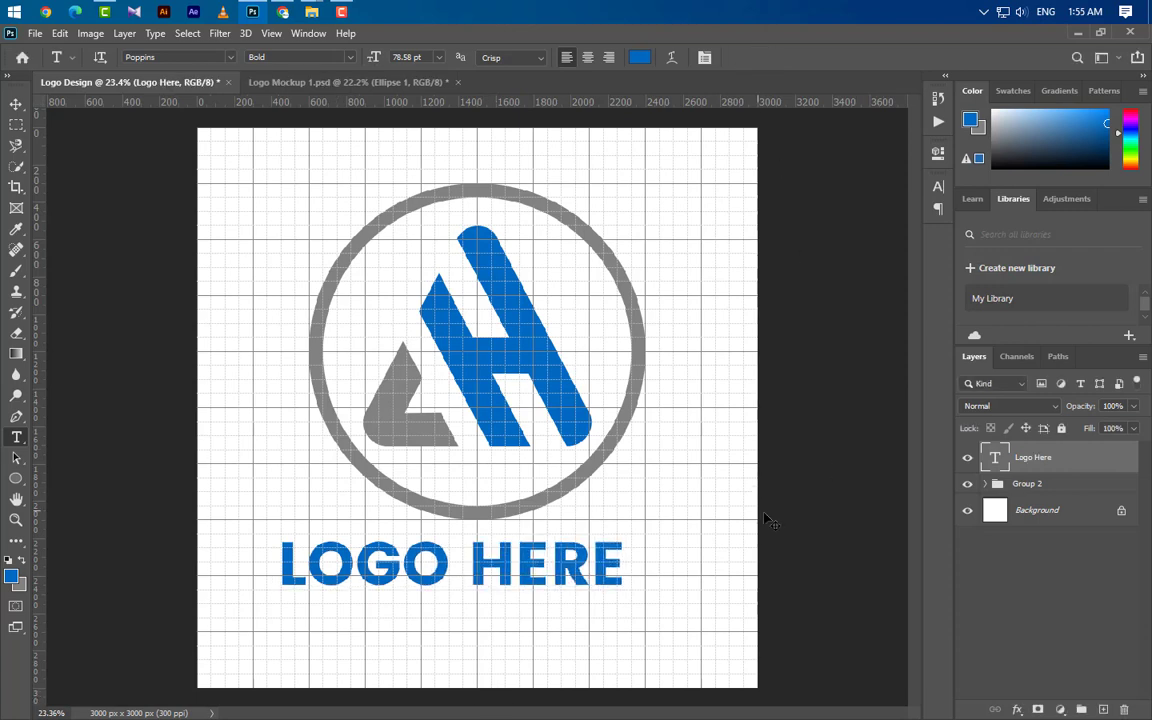
- Enlarge the LOGO HERE text to about 123% and centre it horizontally below the ring
key("ctrl+t")
mouse_move(556, 585)
left_mouse_down()
mouse_move(565, 582)
mouse_move(557, 588)
left_mouse_up()
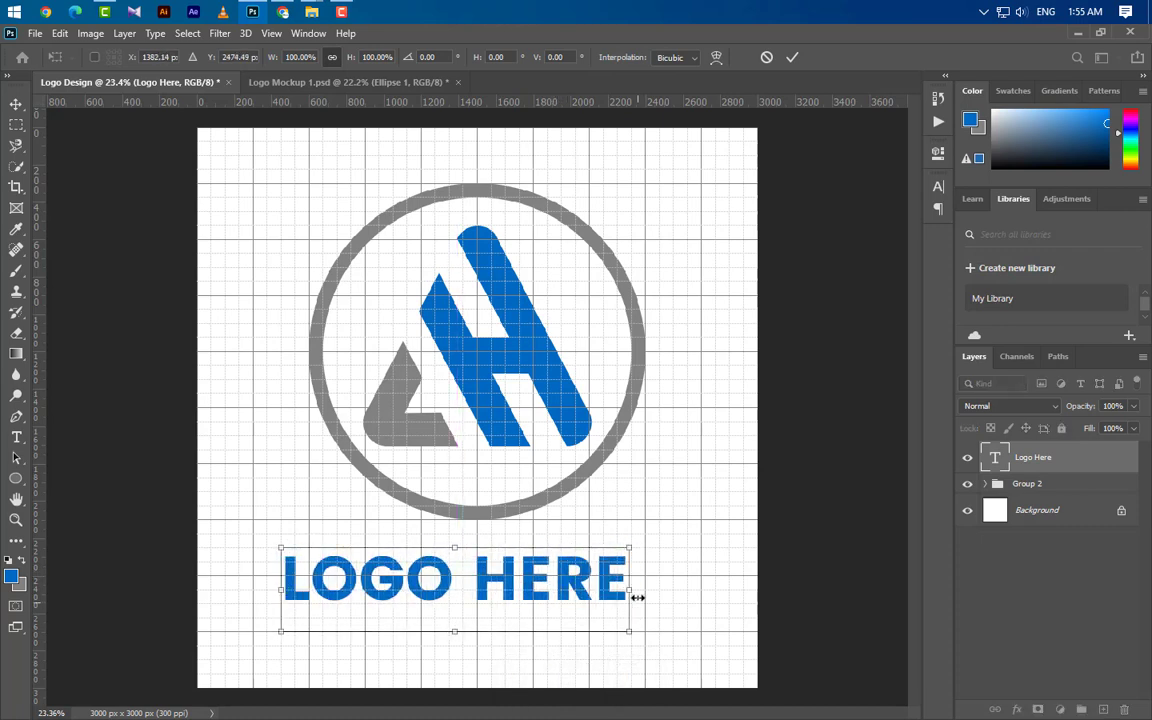
left_click_drag(637, 593, 676, 595)
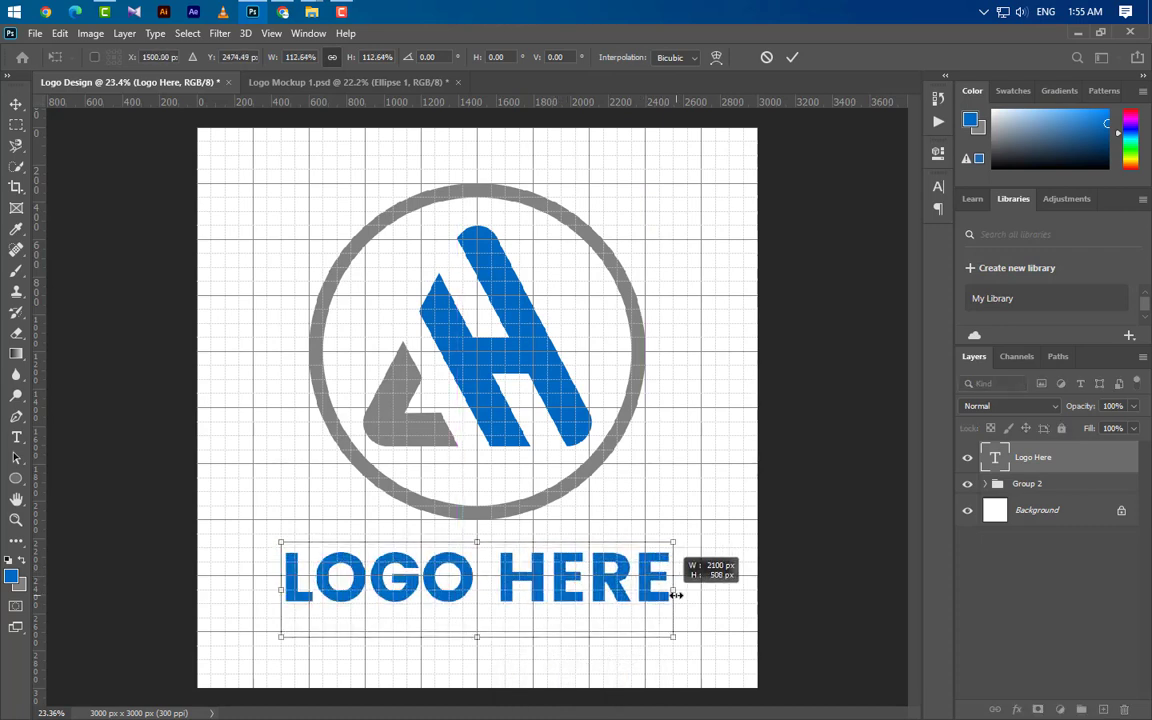
left_click_drag(479, 638, 478, 644)
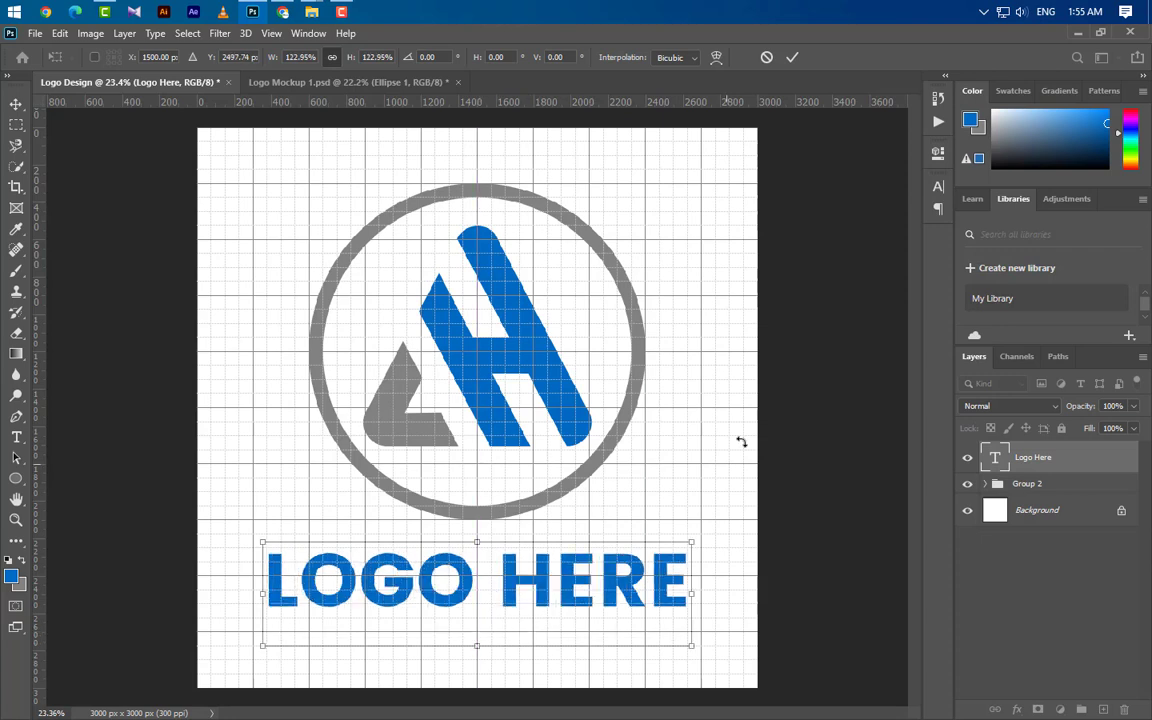
left_click(790, 60)
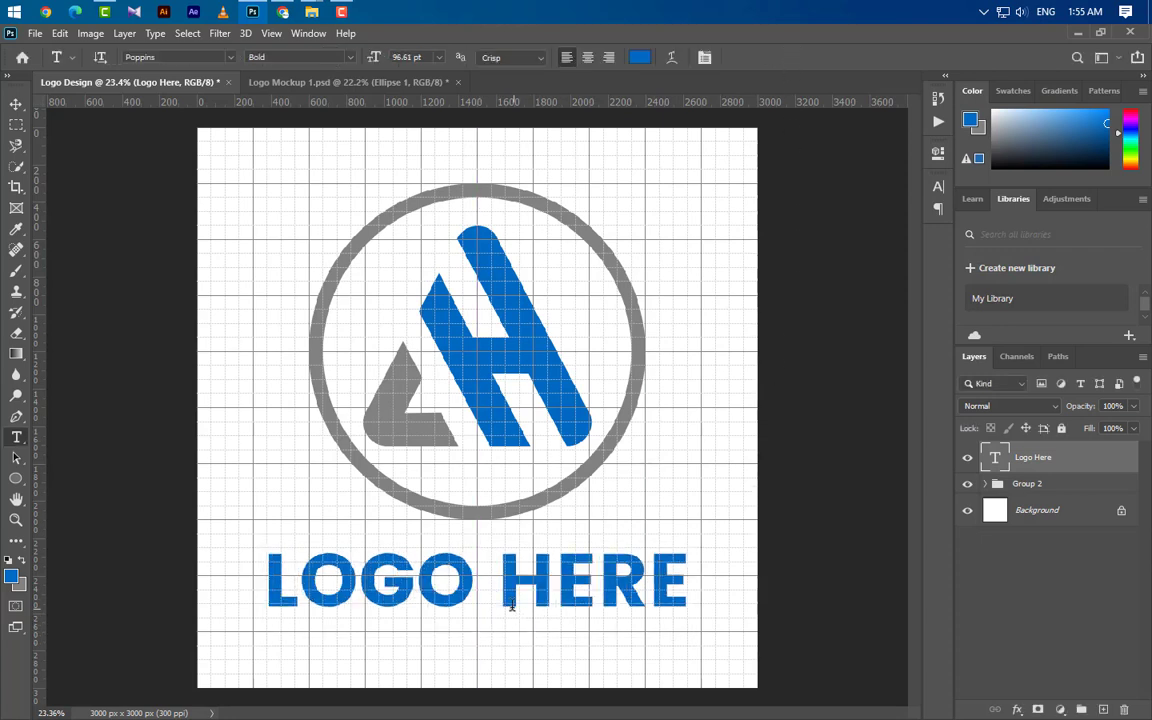
- Recolour the word LOGO in the text to grey #818181
double_click(481, 589)
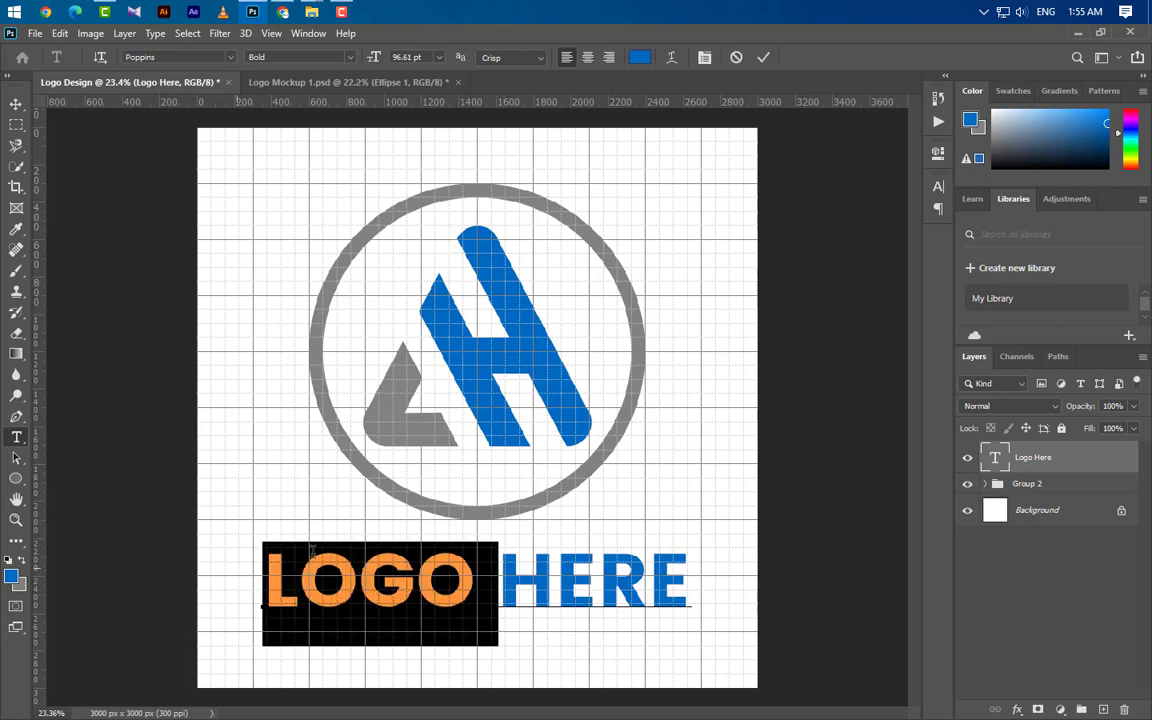
left_click(938, 188)
left_click(895, 277)
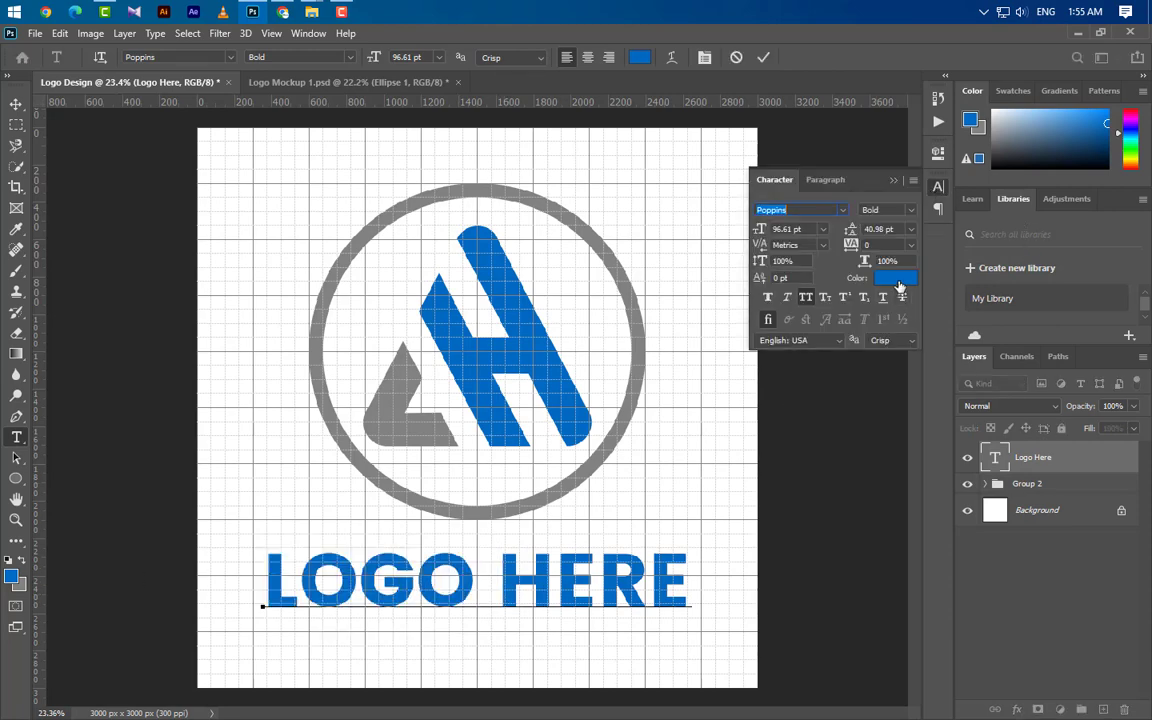
left_click(642, 371)
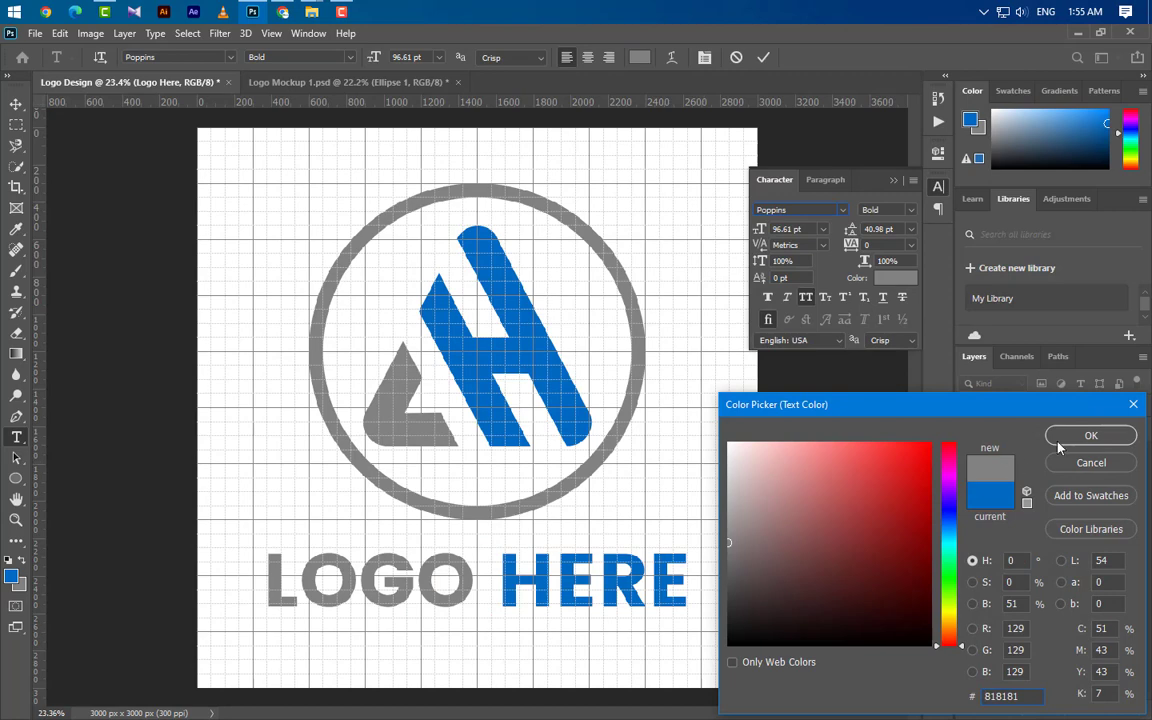
left_click(1058, 443)
left_click(893, 180)
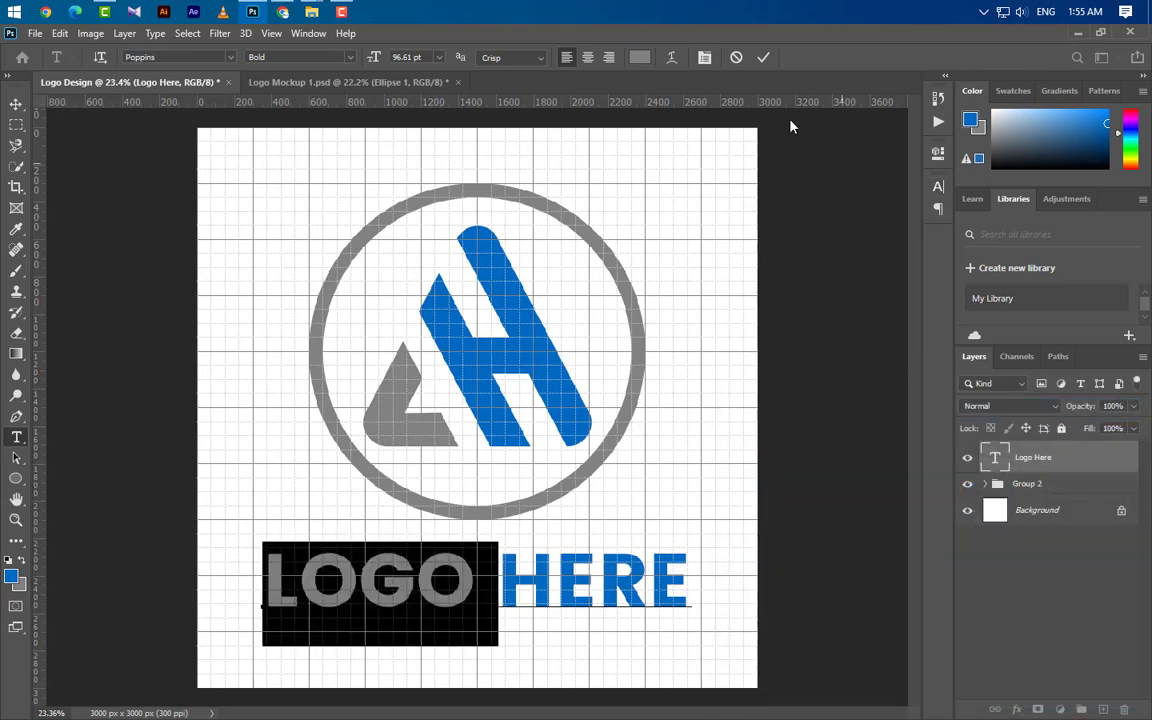
left_click(762, 58)
- Hide the grid on the canvas
left_click(16, 105)
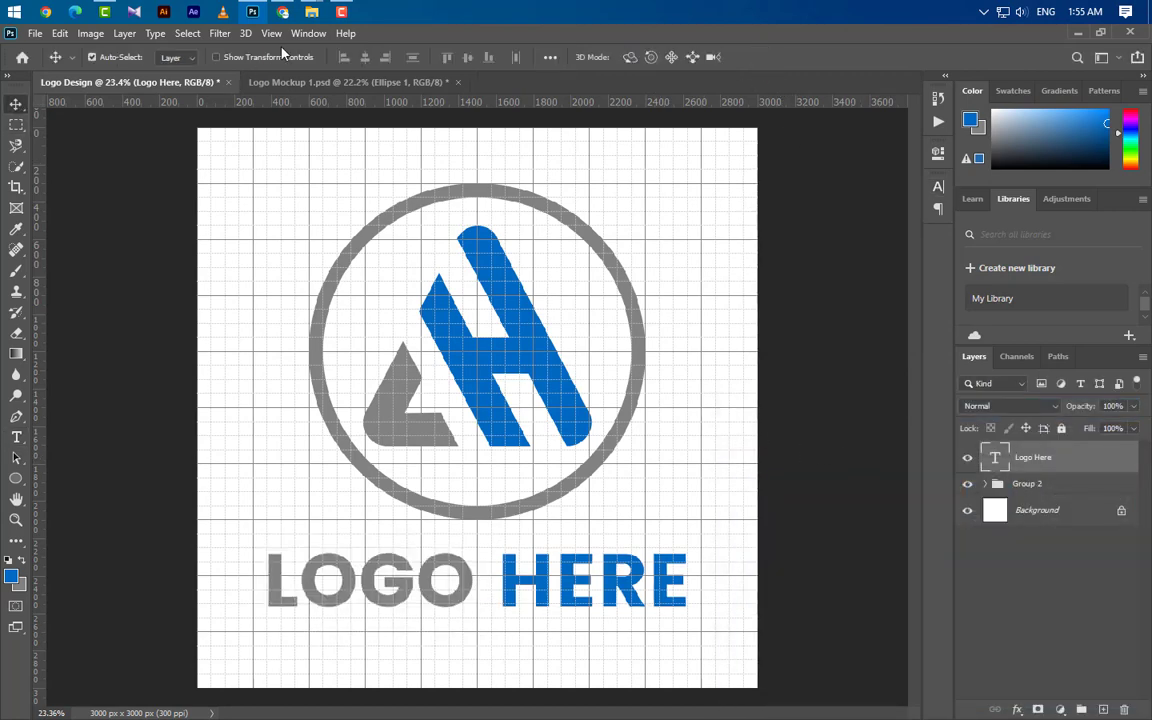
left_click(271, 33)
mouse_move(334, 341)
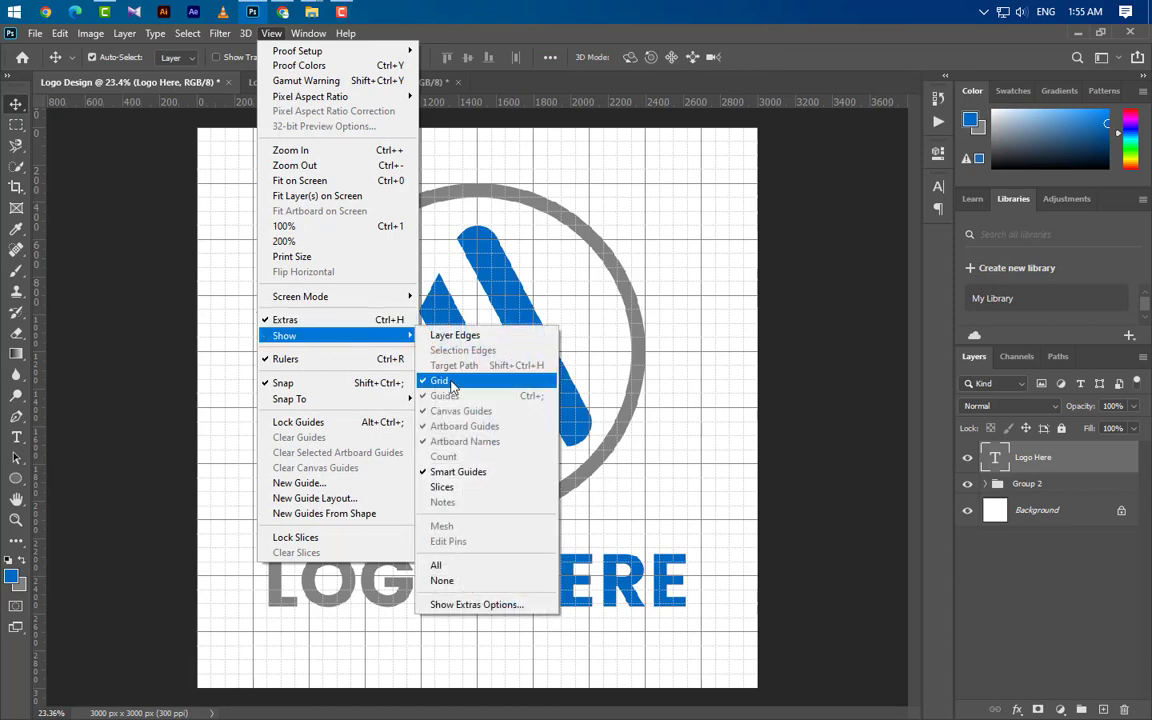
left_click(452, 391)
- Change the ring's Color Overlay to blue #0169c2, sampled from the logo
left_click(735, 270)
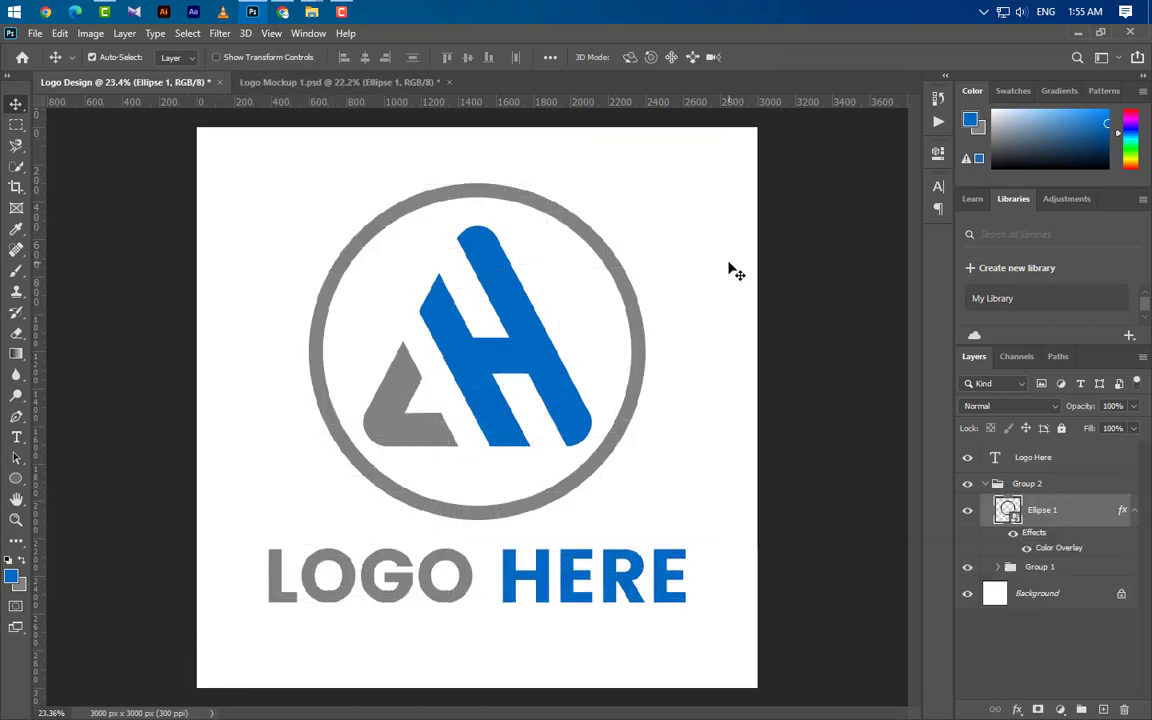
double_click(1059, 547)
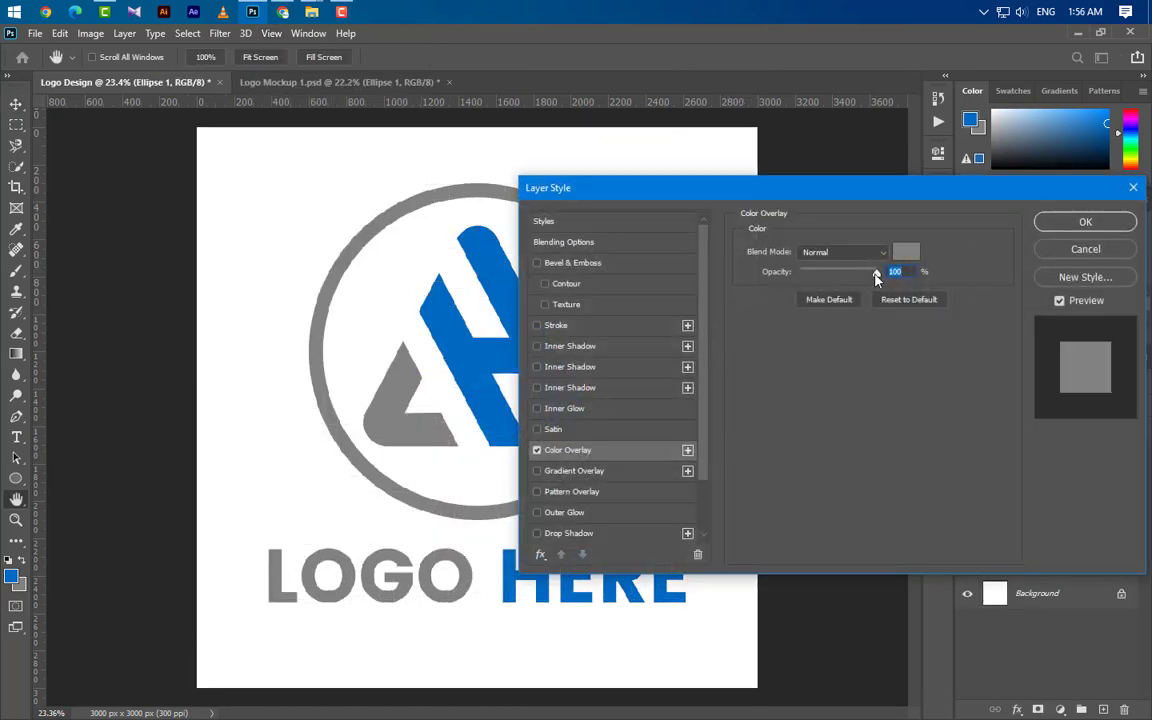
left_click(905, 251)
left_click(463, 360)
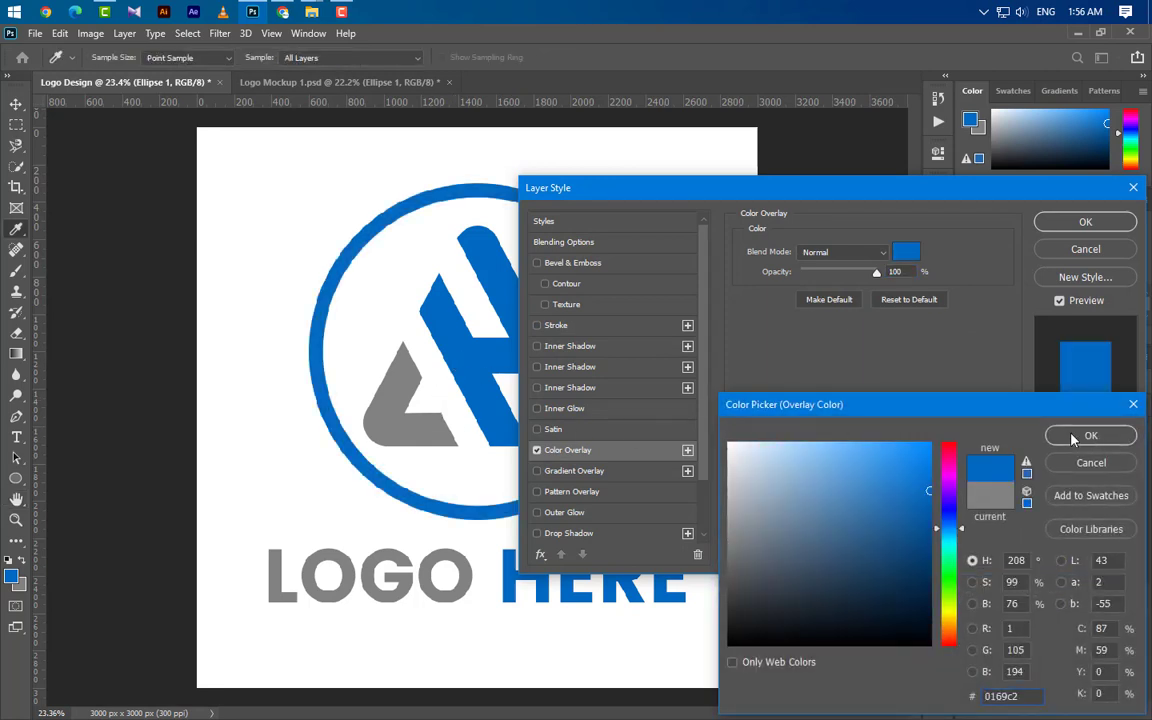
left_click(1089, 435)
left_click(1059, 224)
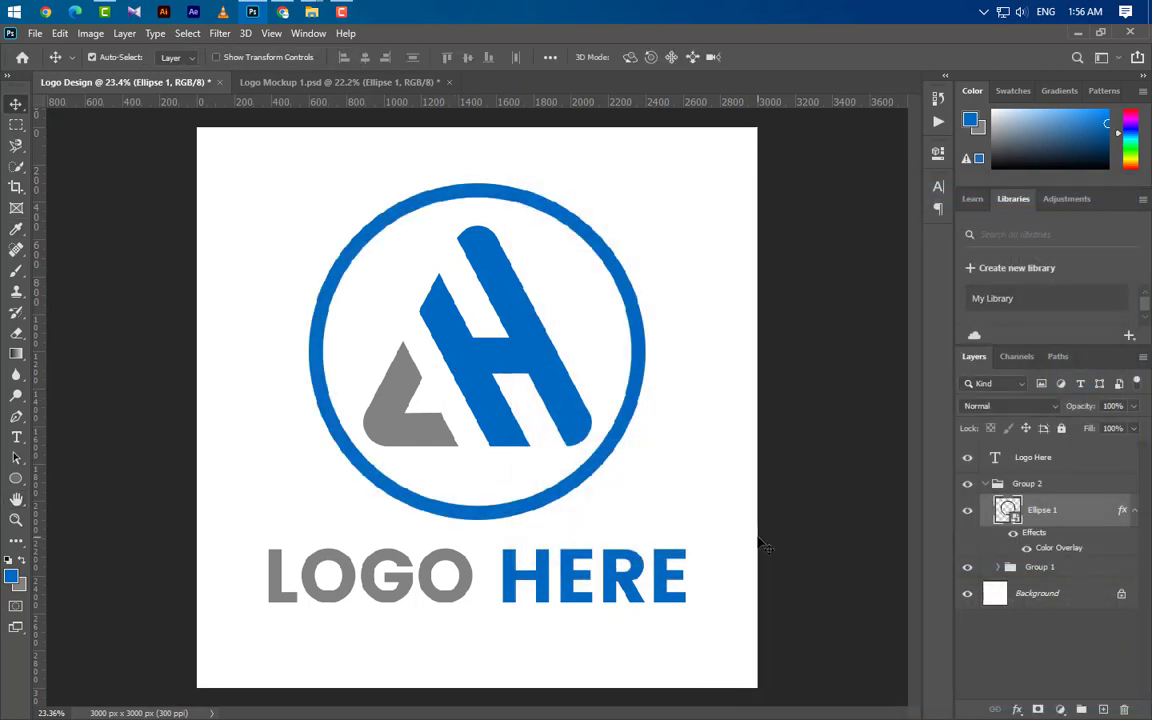
- Hide the white background and stamp all visible layers into a new merged layer
left_click(967, 593)
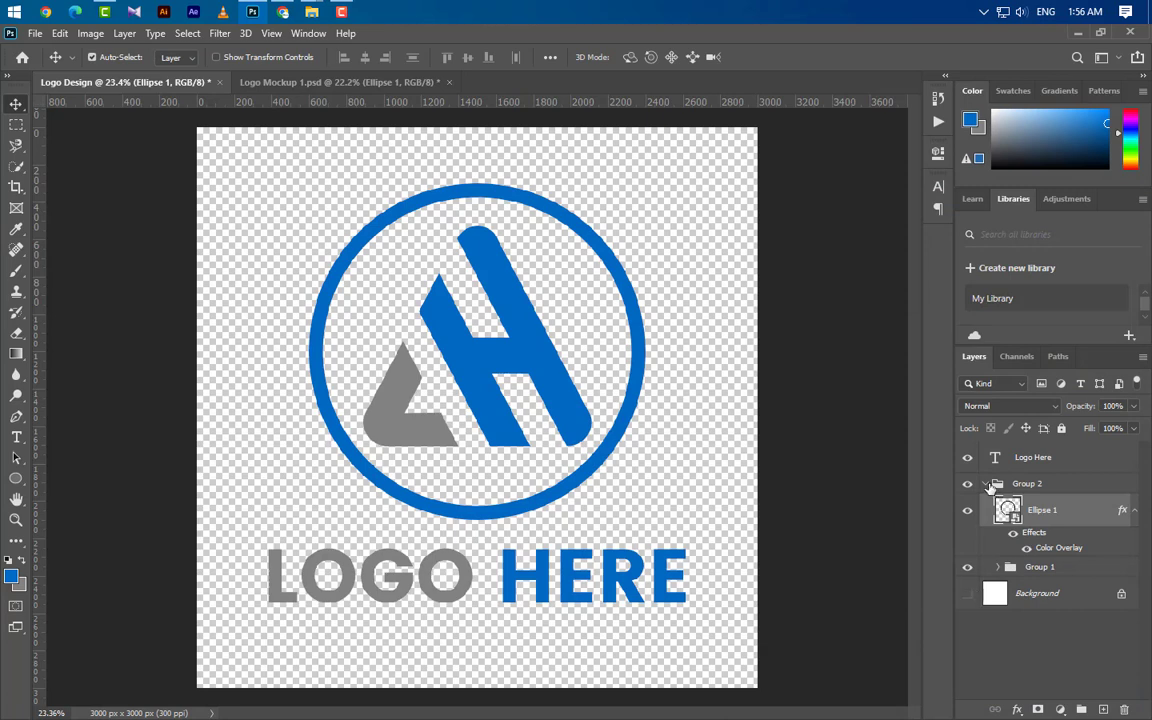
left_click(985, 483)
key("ctrl+alt+shift+e")
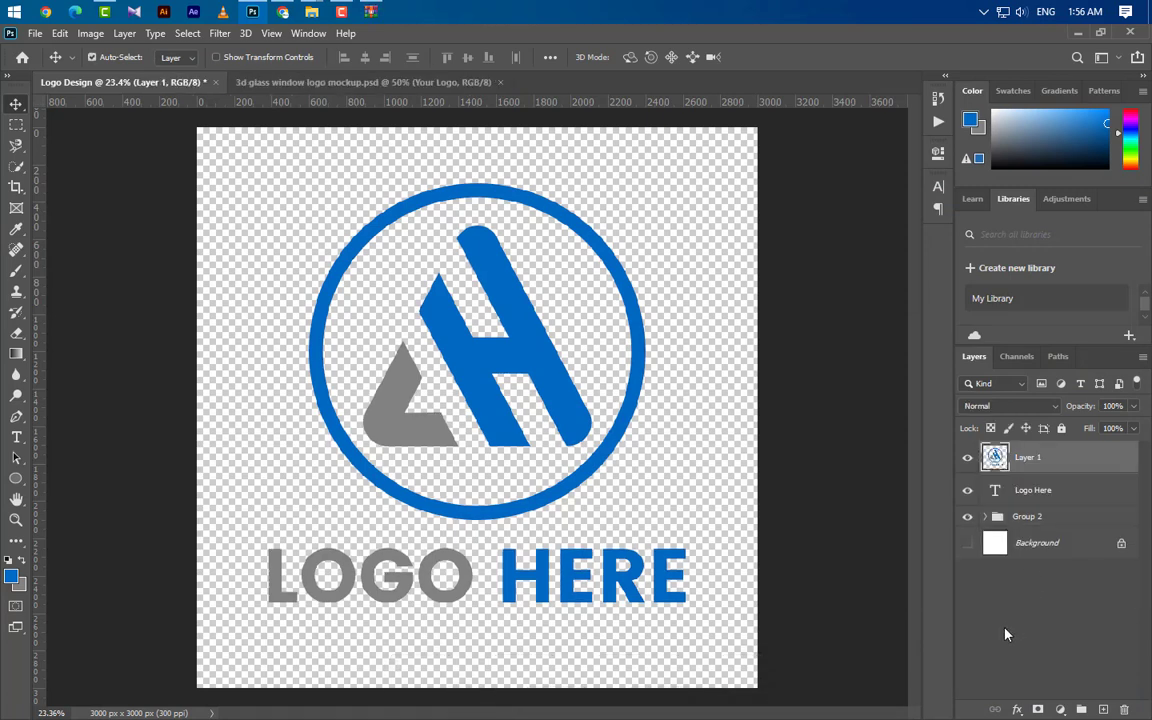
- Open the Your Logo smart object of the 3D glass window mockup and bring in the merged logo layer, accepting the colour conversion
left_click(384, 78)
key("ctrl+0")
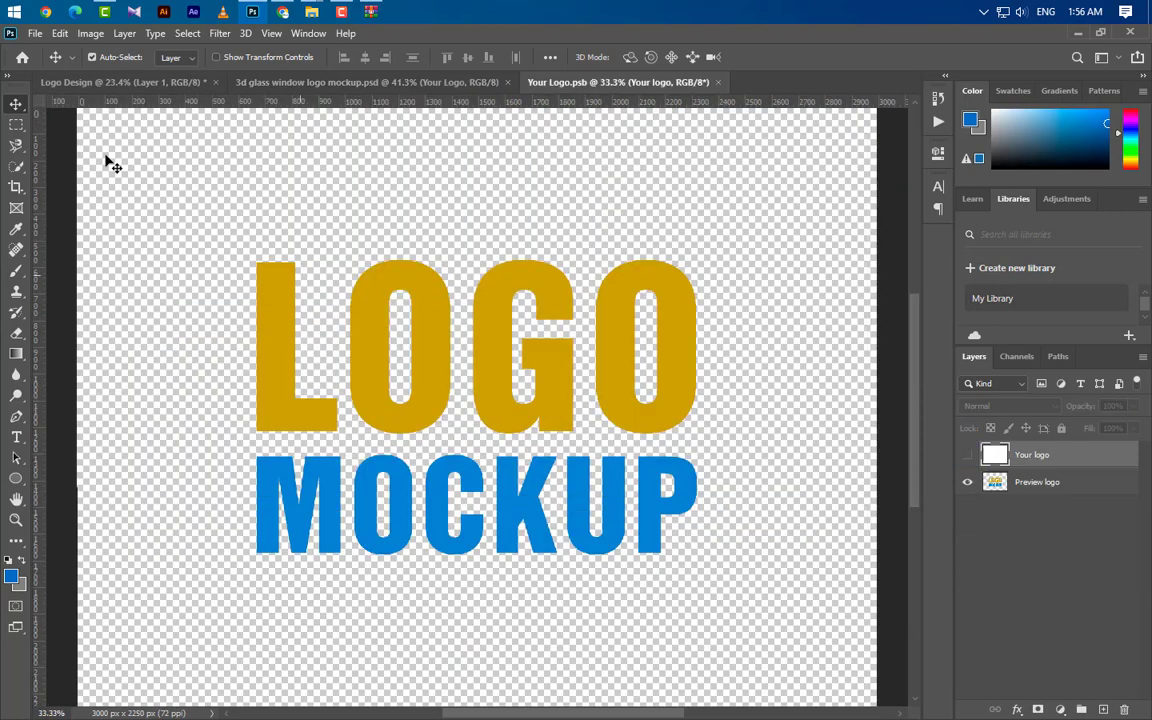
left_click(125, 78)
left_click_drag(601, 466, 509, 404)
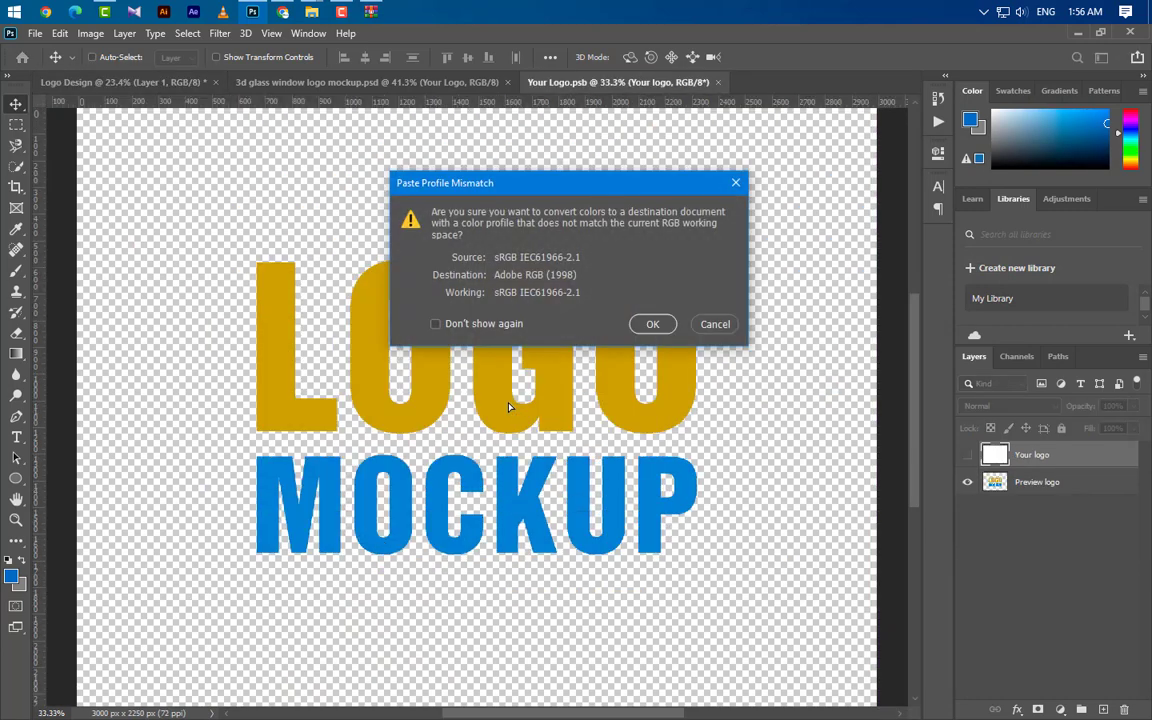
left_click(655, 325)
- Scale down the imported logo and centre it on the smart object's canvas
key("ctrl+t")
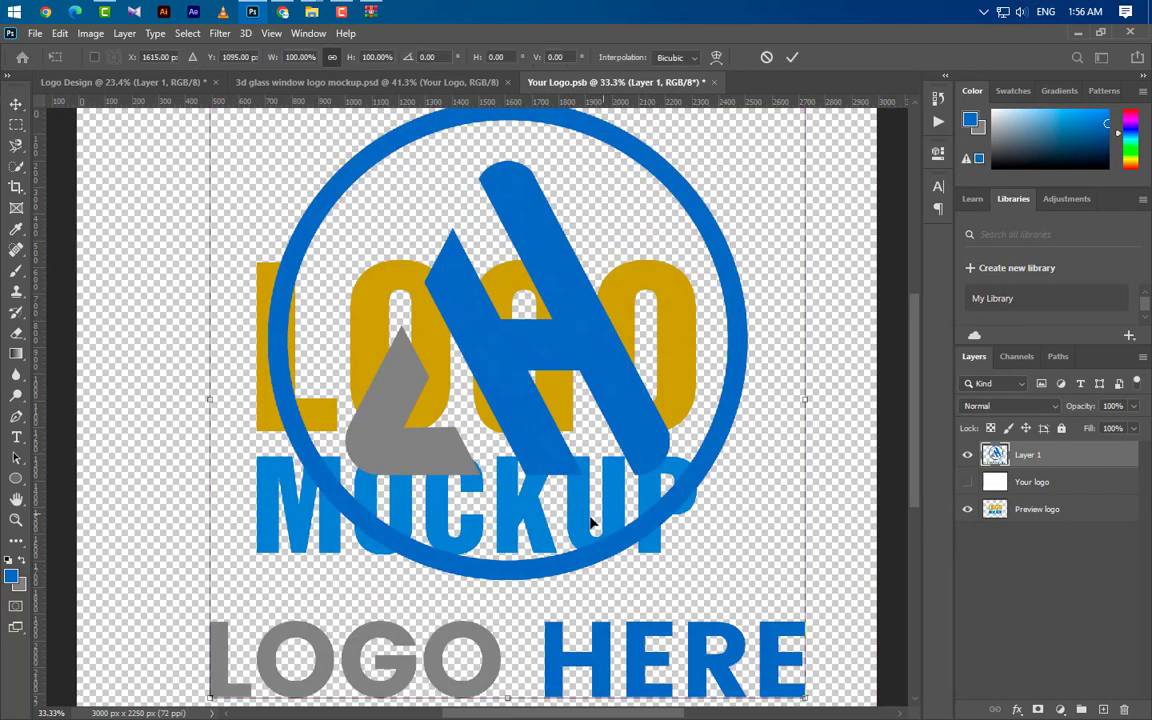
key("ctrl+0")
left_click_drag(705, 405, 628, 404)
left_click_drag(295, 403, 352, 403)
left_click_drag(535, 393, 522, 403)
key("Return")
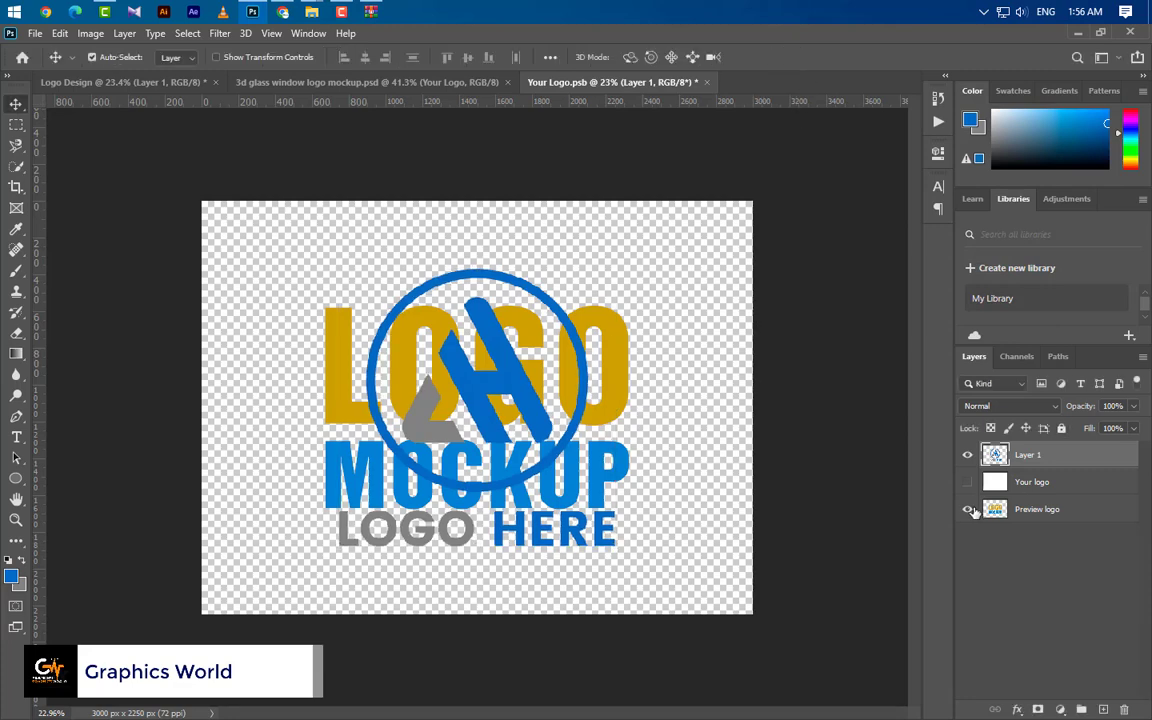
- Hide the Preview logo layer, then save and close the smart object to update the glass window mockup
left_click(967, 509)
key("ctrl+w")
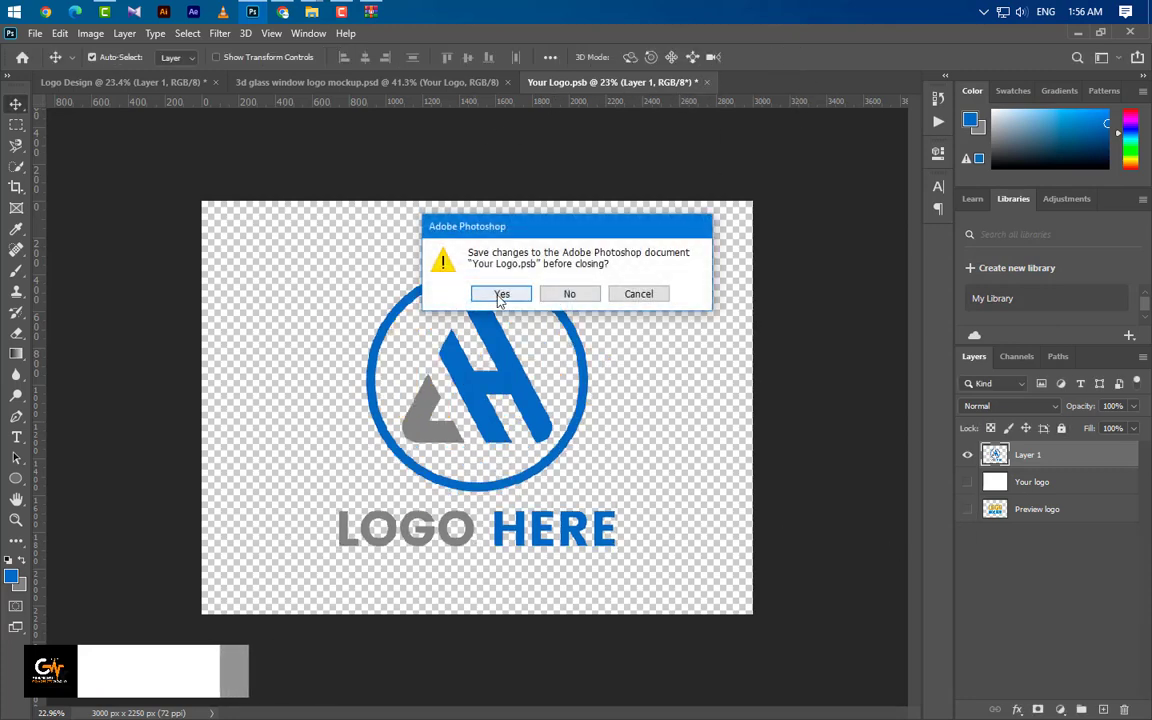
key("Return")
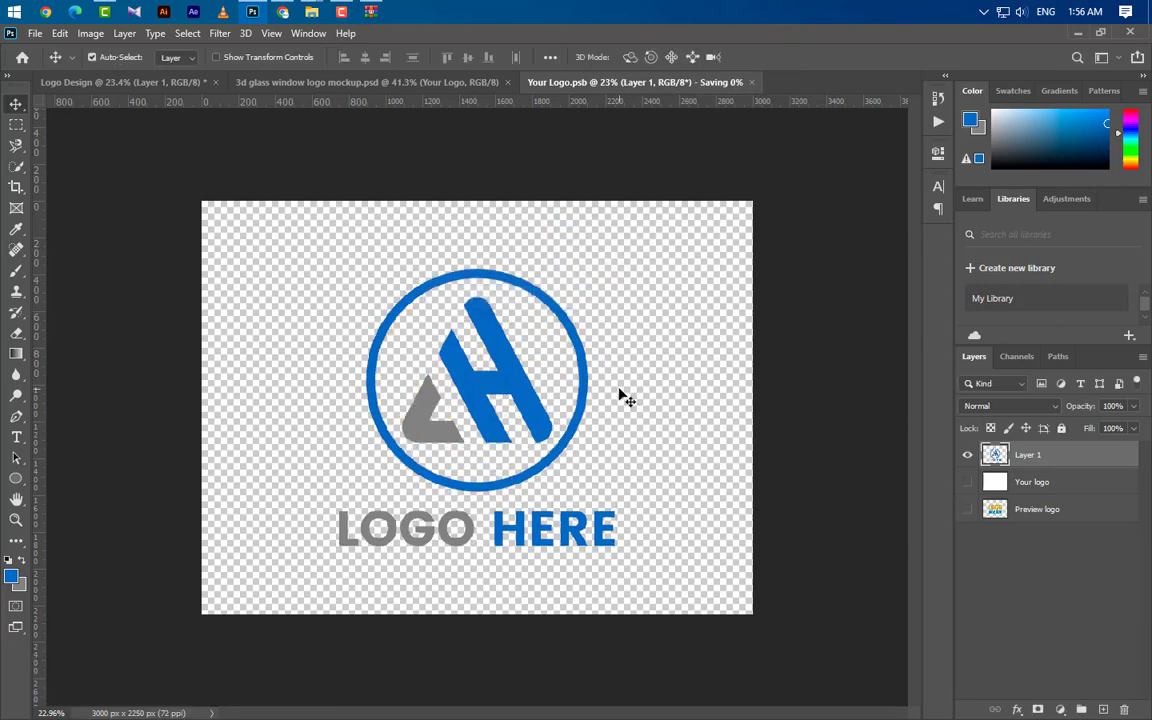
left_click(275, 80)
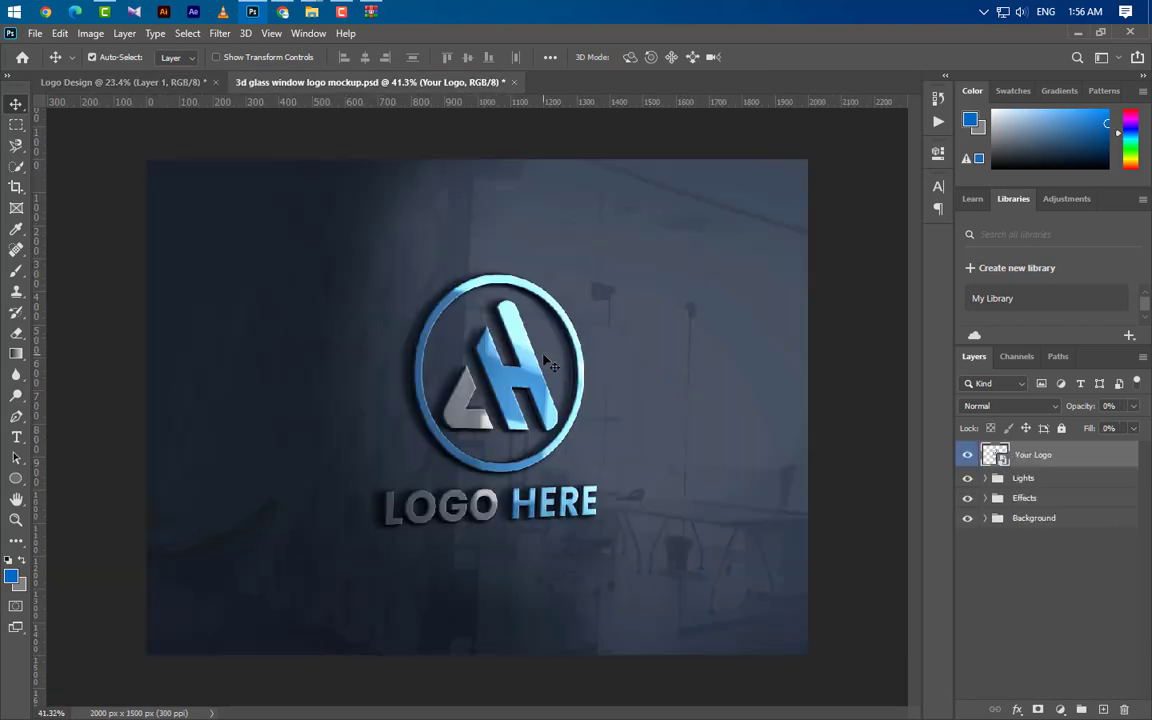